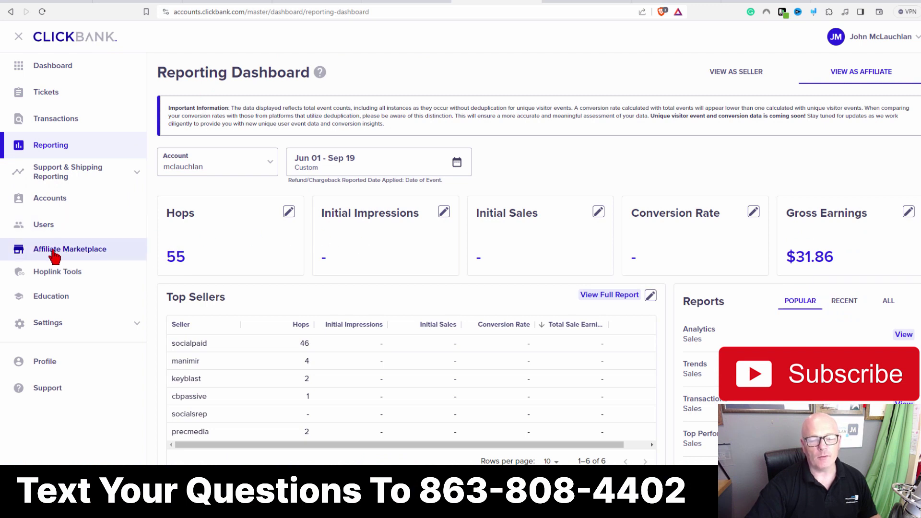
# Step: Open the Affiliate Marketplace and show the 180 E-Business & E-Marketing offers ranked high to low
pyautogui.click(85, 257)
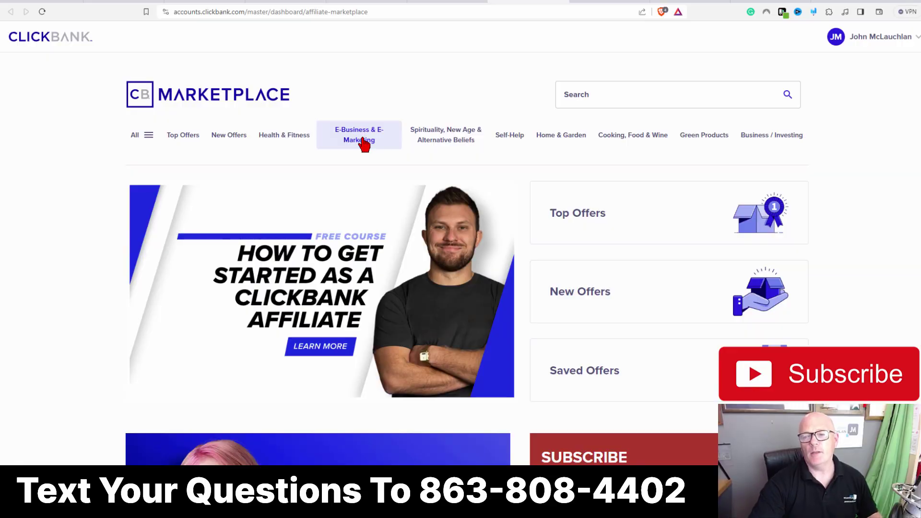
pyautogui.click(363, 143)
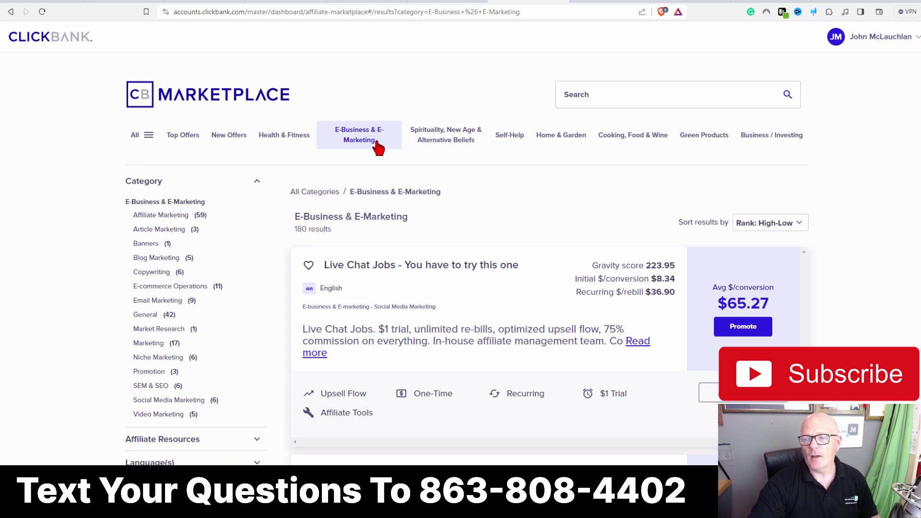
pyautogui.click(799, 224)
pyautogui.click(797, 247)
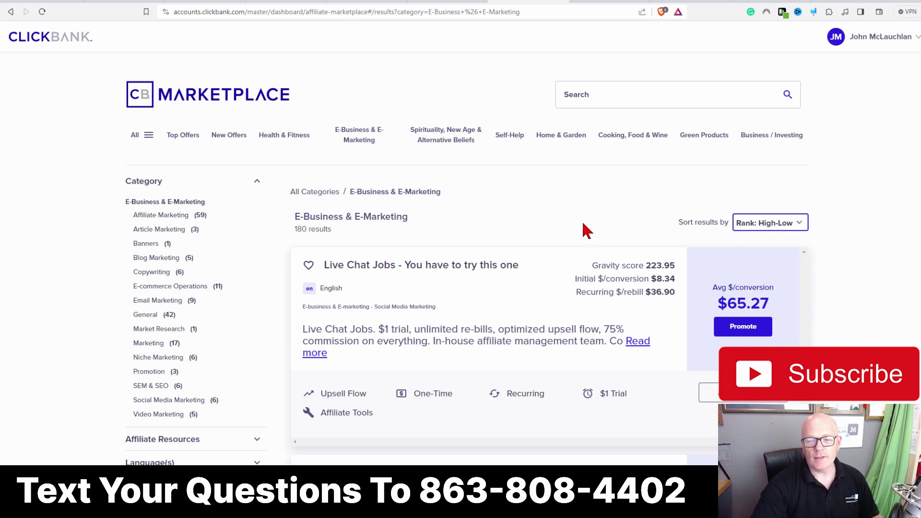
pyautogui.scroll(-4, 432, 308)
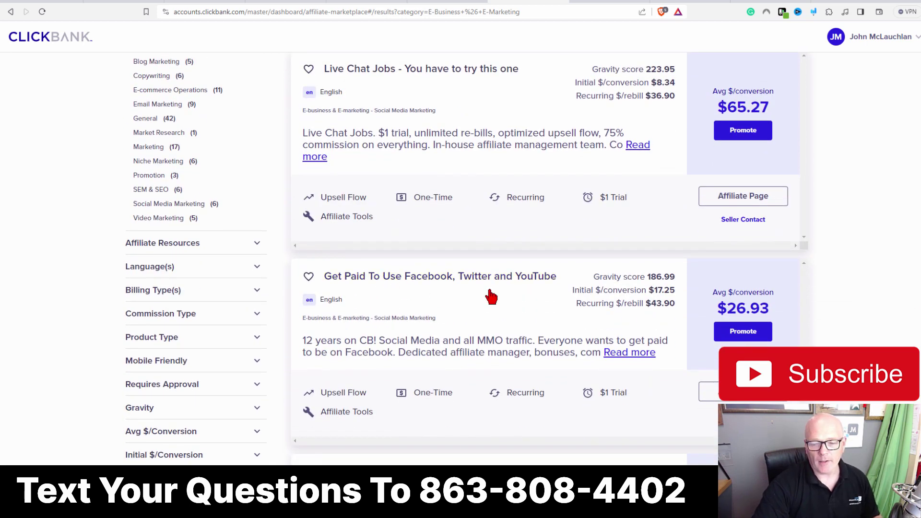
pyautogui.scroll(2, 490, 293)
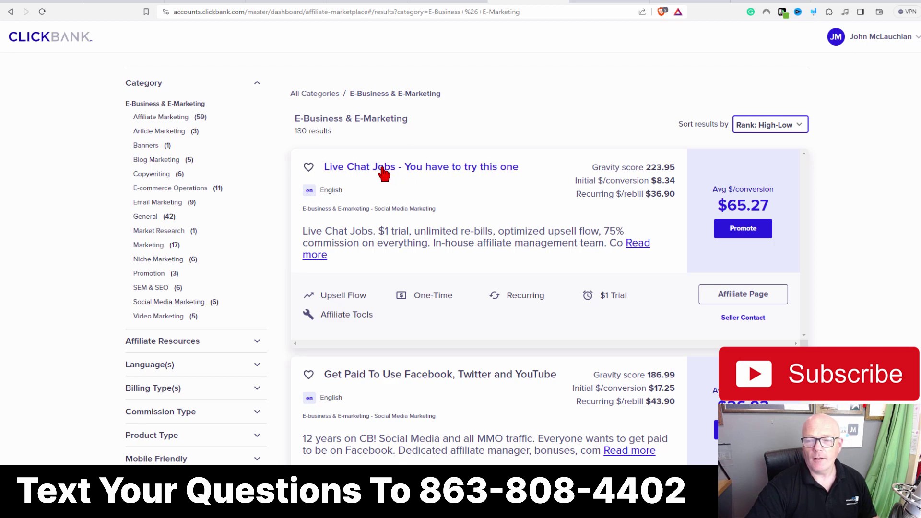
pyautogui.scroll(-2, 437, 171)
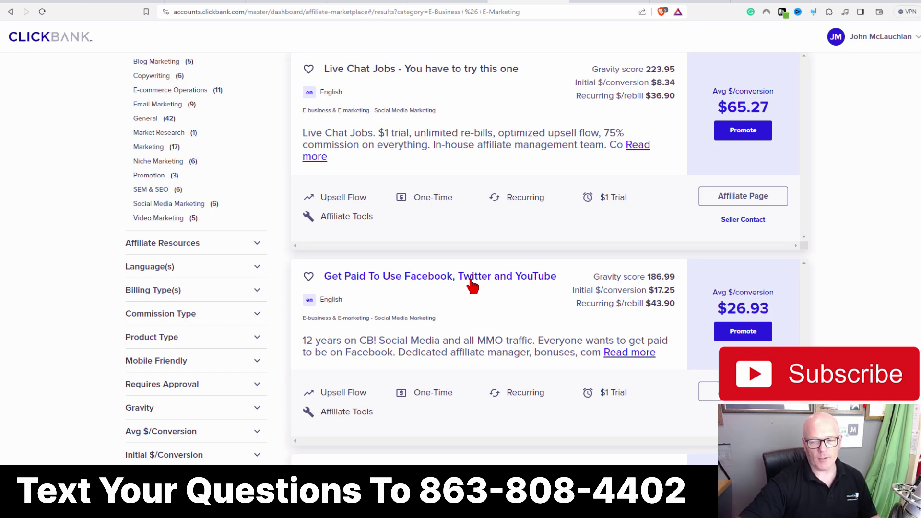
pyautogui.scroll(-1, 471, 283)
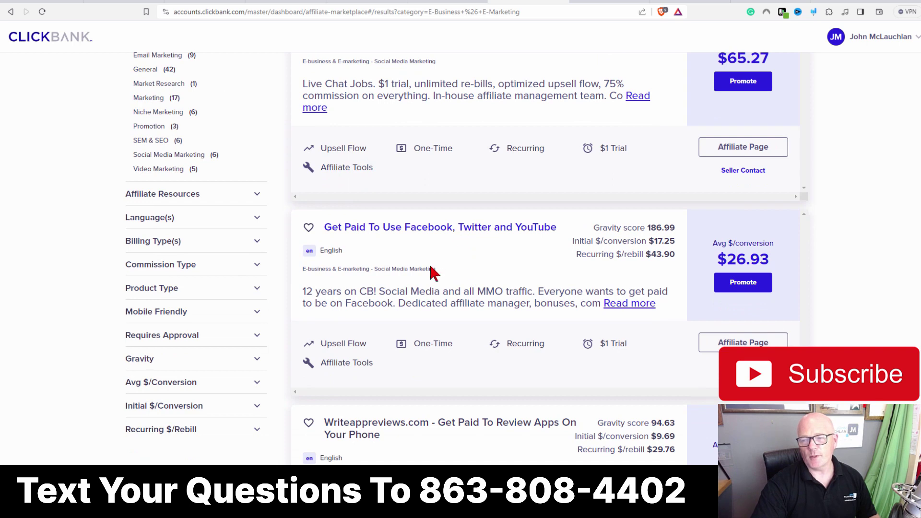
pyautogui.scroll(-3, 432, 273)
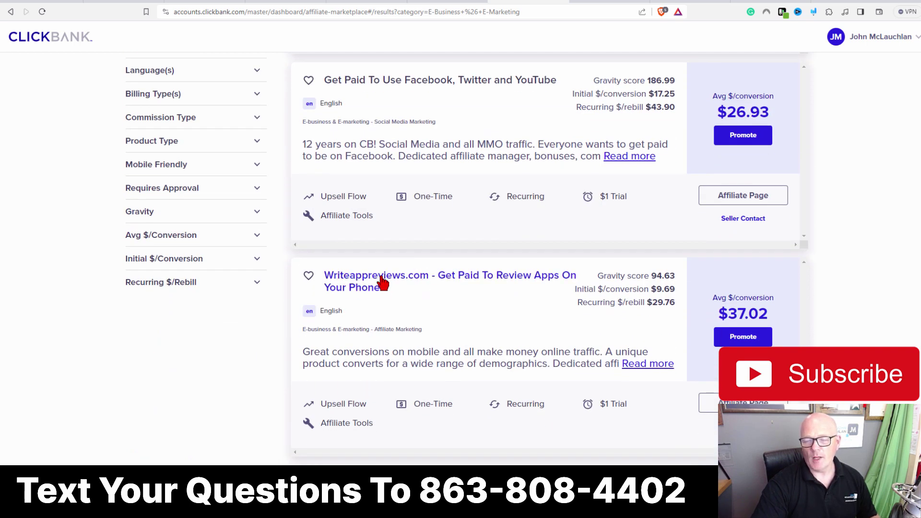
pyautogui.scroll(-3, 416, 293)
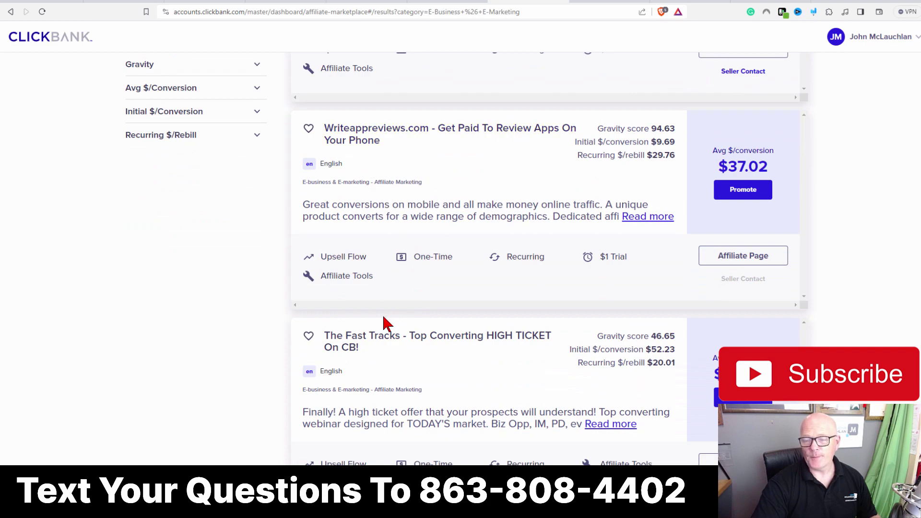
pyautogui.scroll(5, 411, 318)
pyautogui.scroll(2, 412, 319)
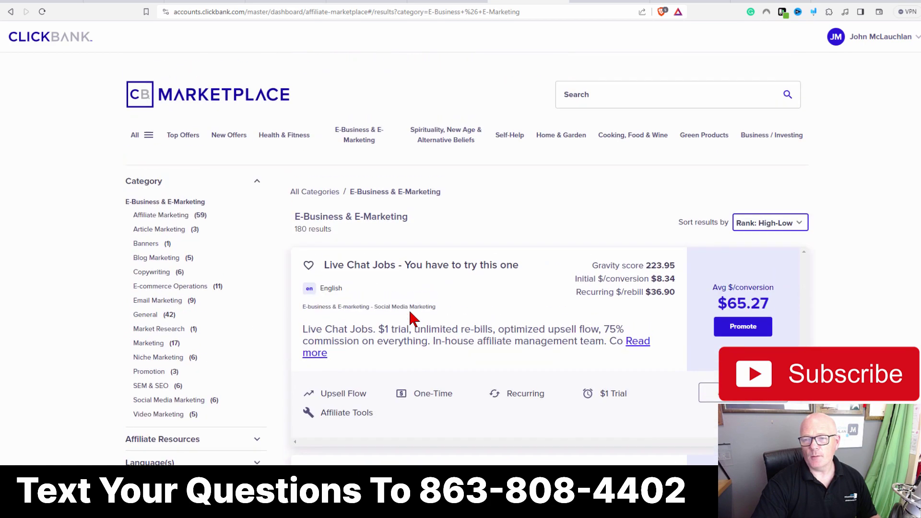
pyautogui.scroll(-1, 412, 319)
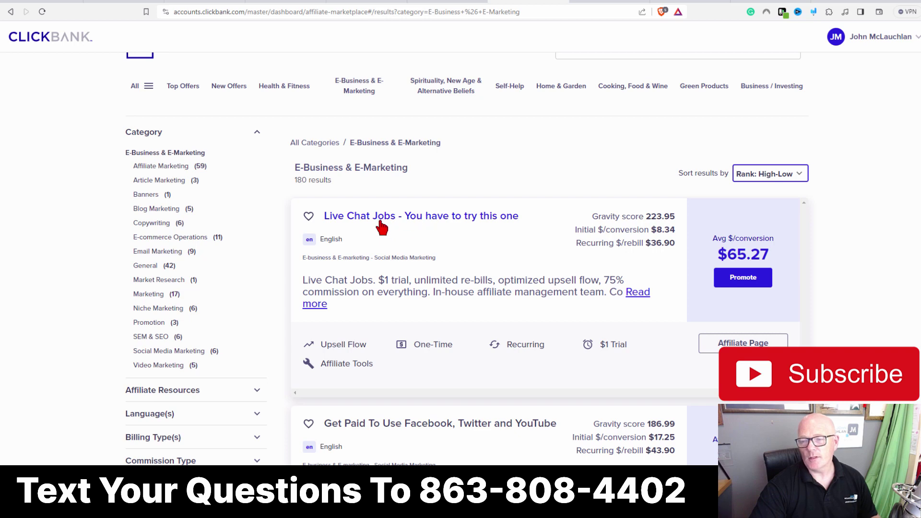
# Step: Create a Live Chat Jobs HopLink using the affiliate nickname and tracking ID ml1909
pyautogui.click(743, 278)
pyautogui.click(335, 263)
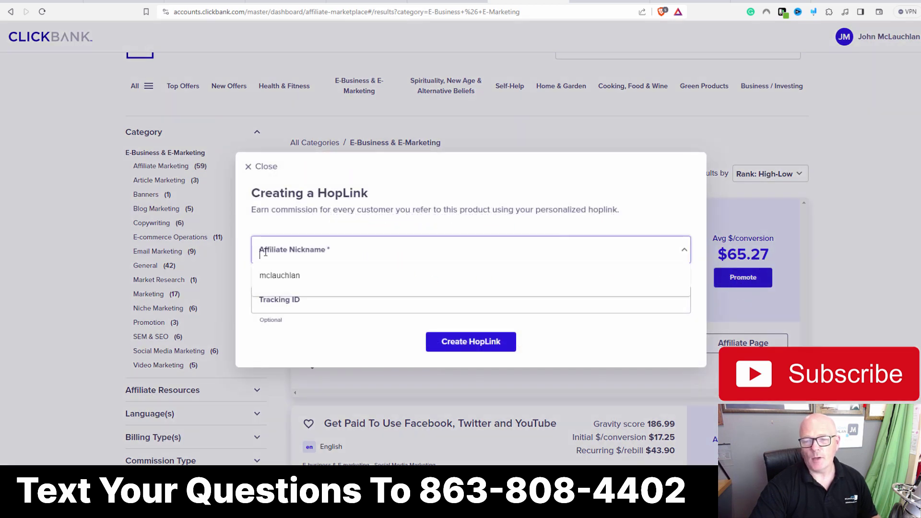
pyautogui.click(275, 278)
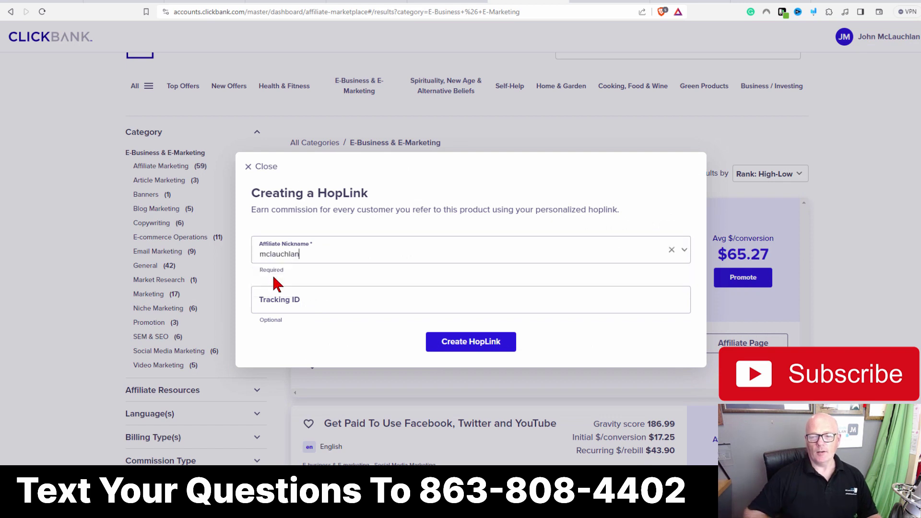
pyautogui.click(265, 300)
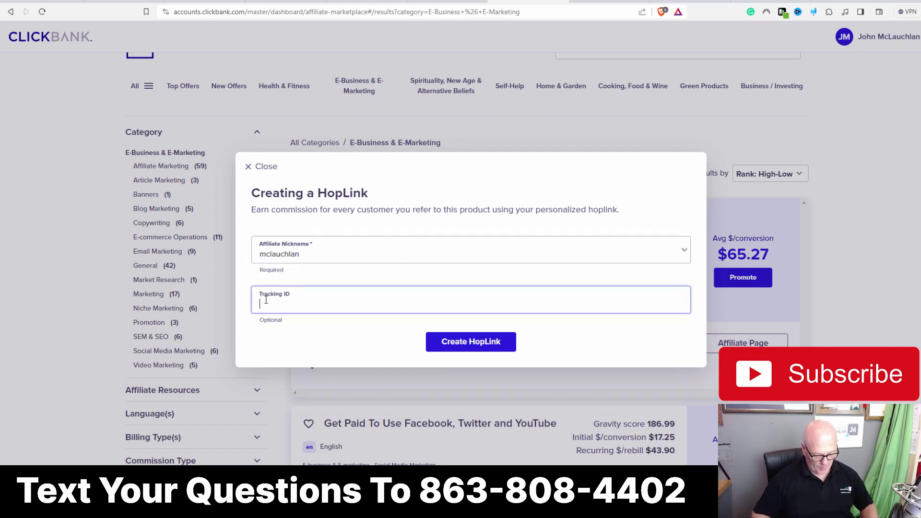
pyautogui.write('ml')
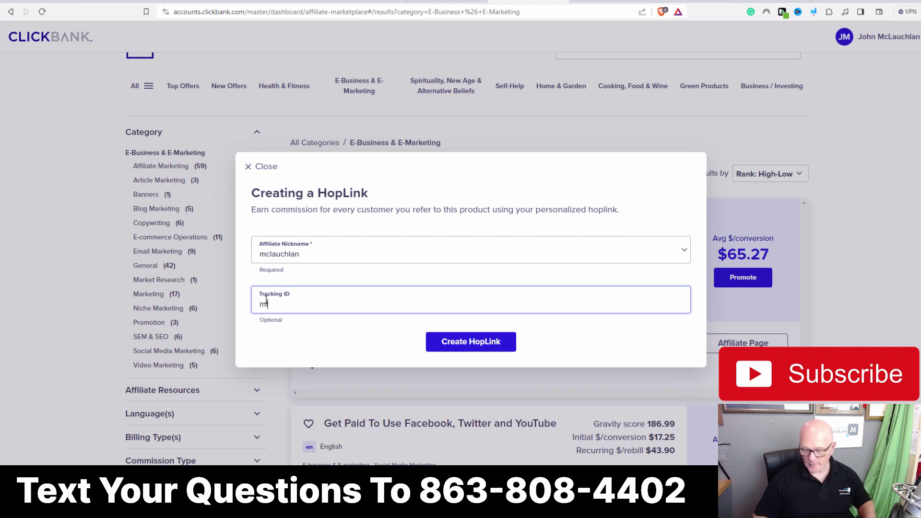
pyautogui.write('119')
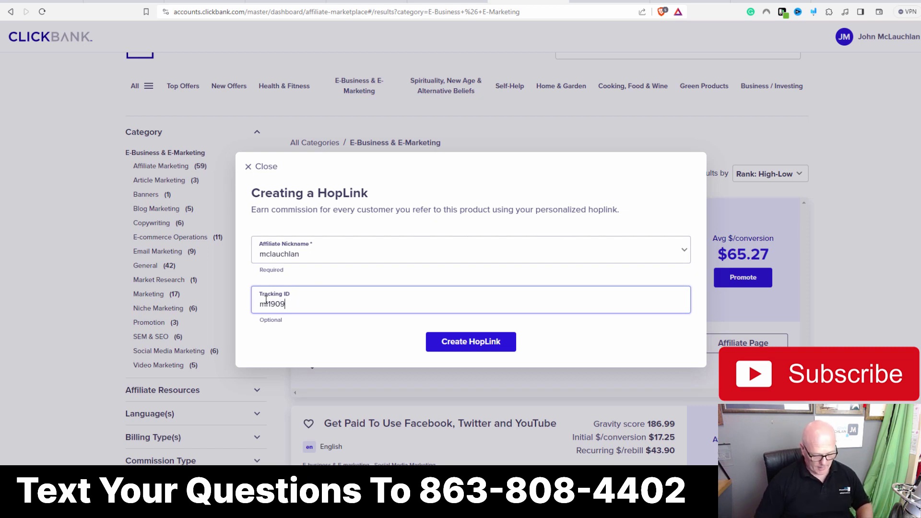
pyautogui.click(472, 347)
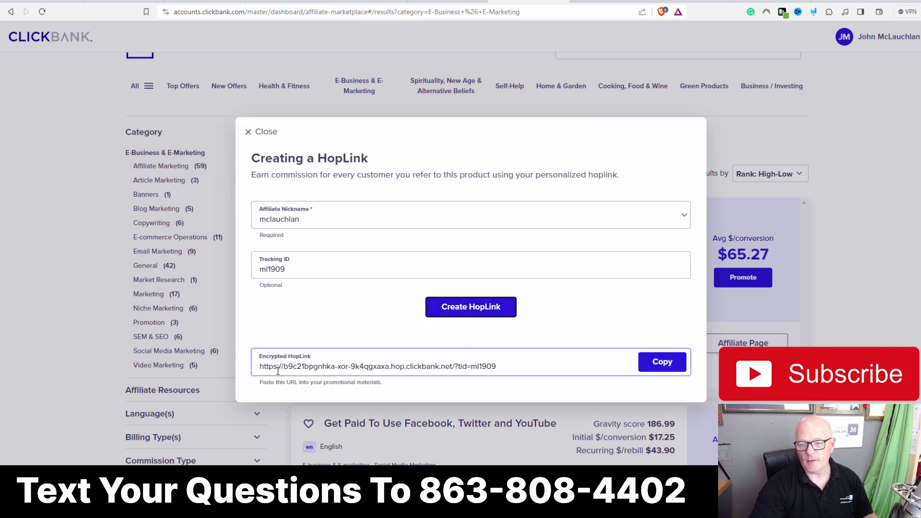
# Step: Copy the generated HopLink into the notes and close the HopLink window
pyautogui.click(667, 363)
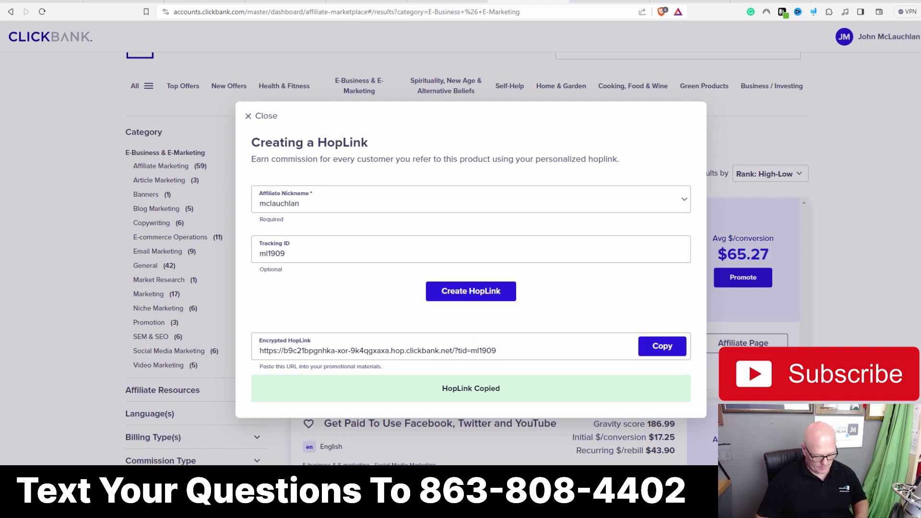
pyautogui.moveTo(920, 67); pyautogui.dragTo(326, 86)
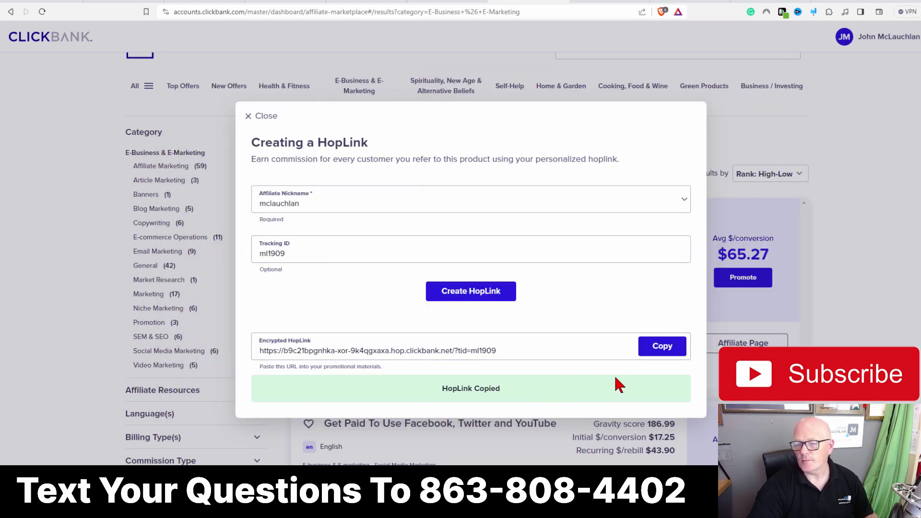
pyautogui.click(739, 163)
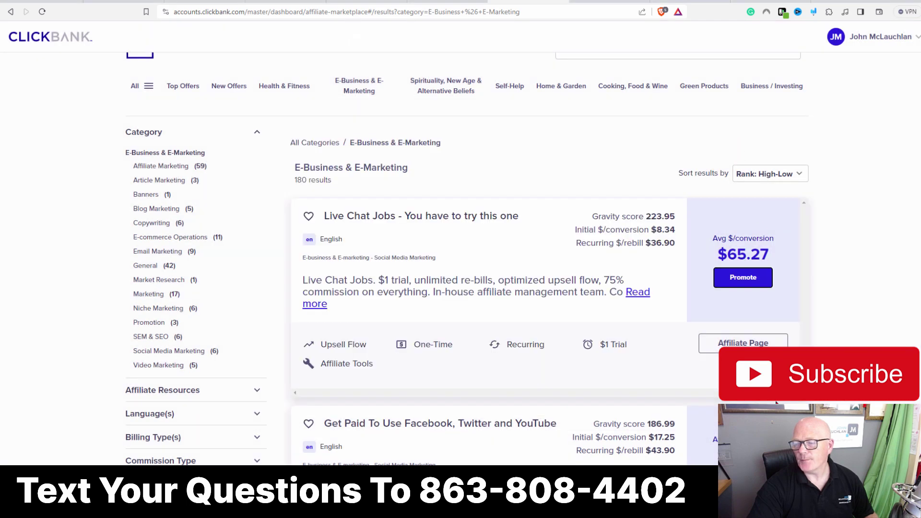
# Step: Open the Live Chat Jobs affiliate page and expand Email 1, subject 'Chat for cash? Yes please!'
pyautogui.click(745, 343)
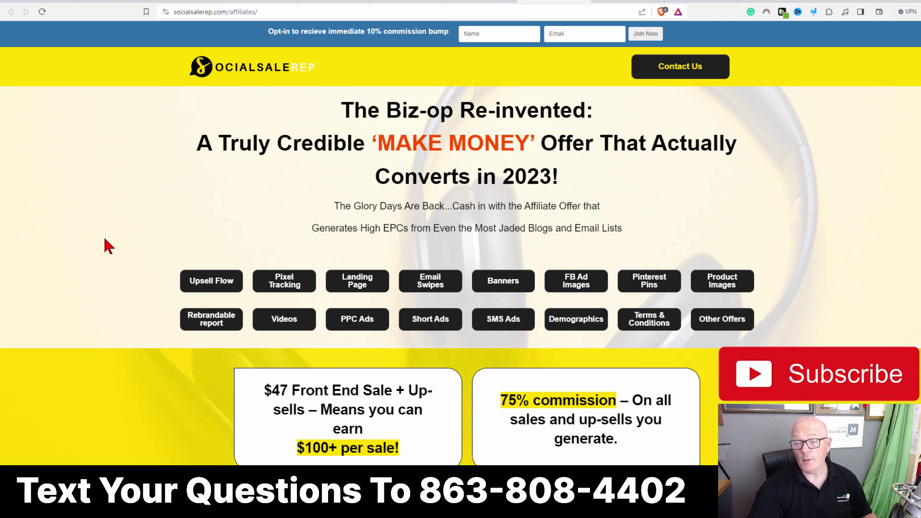
pyautogui.click(424, 285)
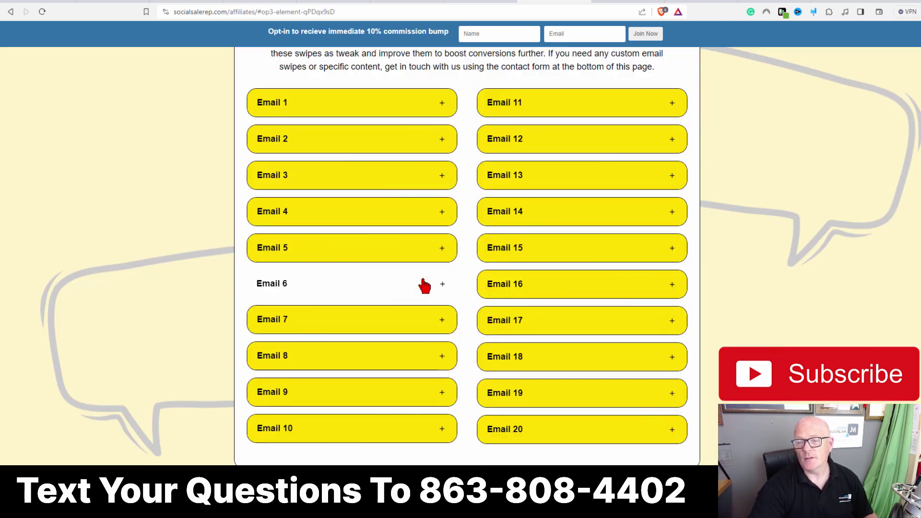
pyautogui.click(311, 105)
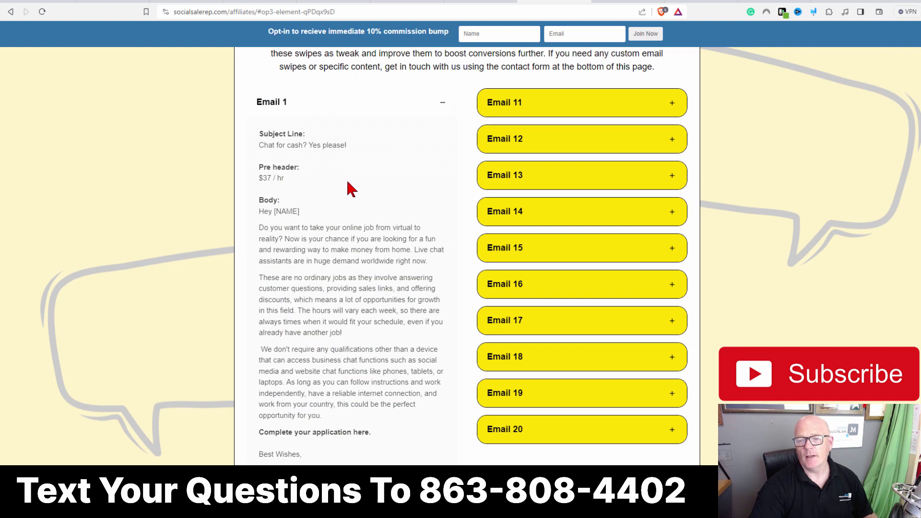
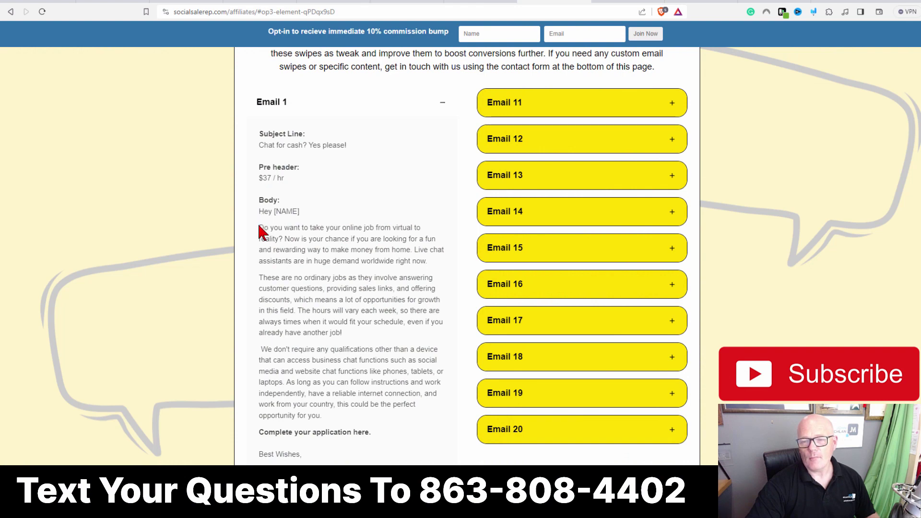
# Step: Copy the Email 1 body paragraphs from the Social Sale Rep affiliates page
pyautogui.moveTo(259, 229); pyautogui.dragTo(401, 441)
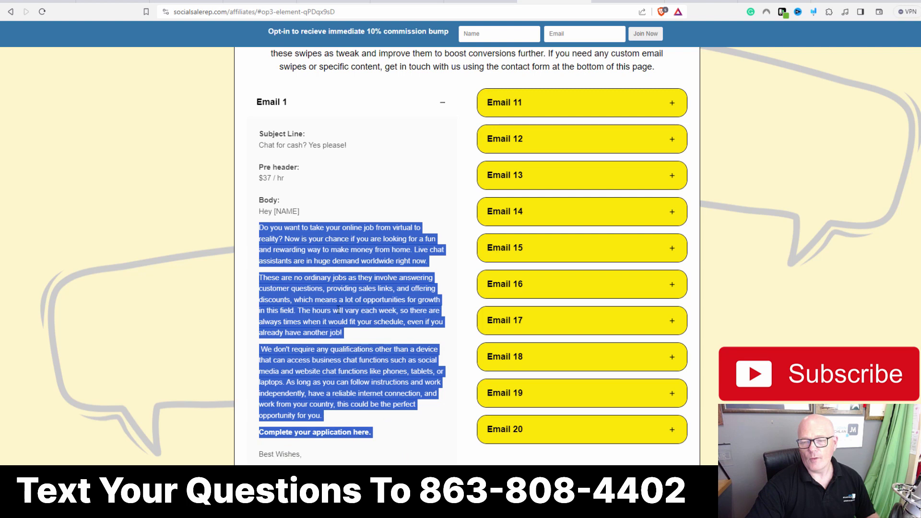
pyautogui.rightClick(338, 310)
pyautogui.click(362, 318)
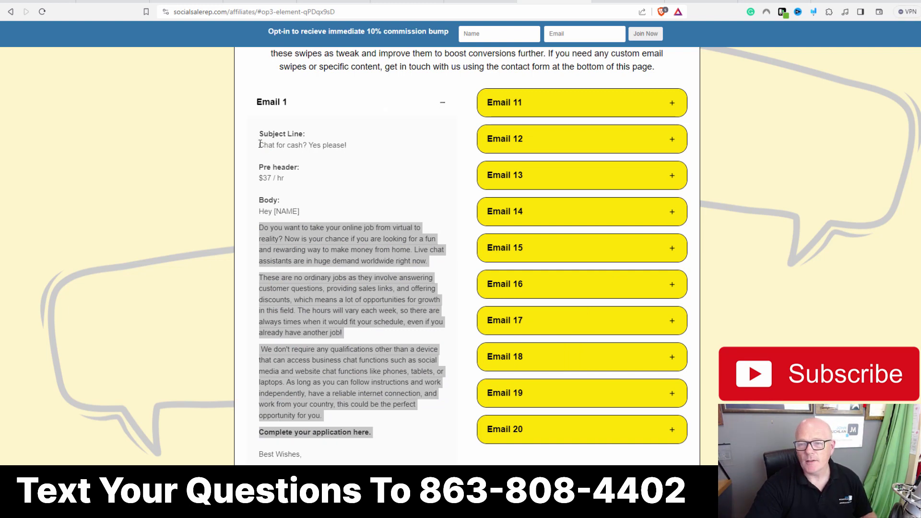
# Step: Copy the Email 1 subject line 'Chat for cash? Yes please!'
pyautogui.moveTo(261, 144); pyautogui.dragTo(346, 145)
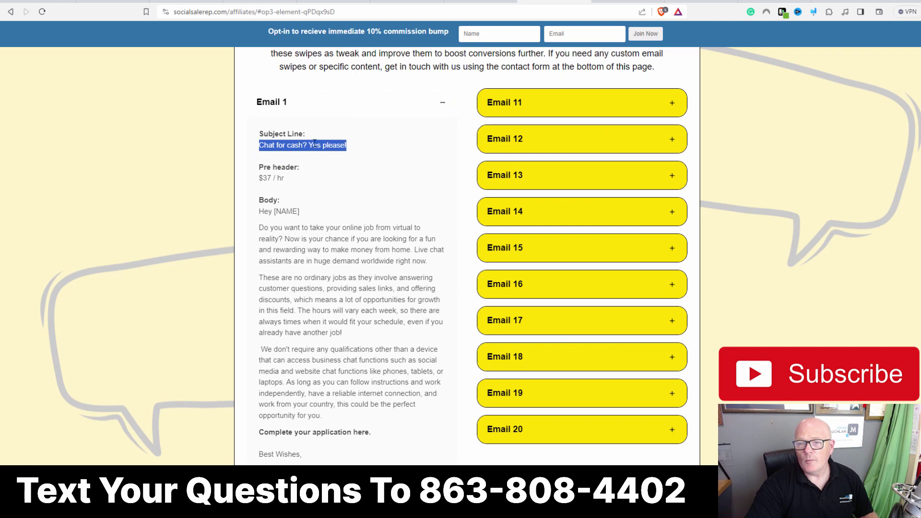
pyautogui.rightClick(313, 144)
pyautogui.click(338, 152)
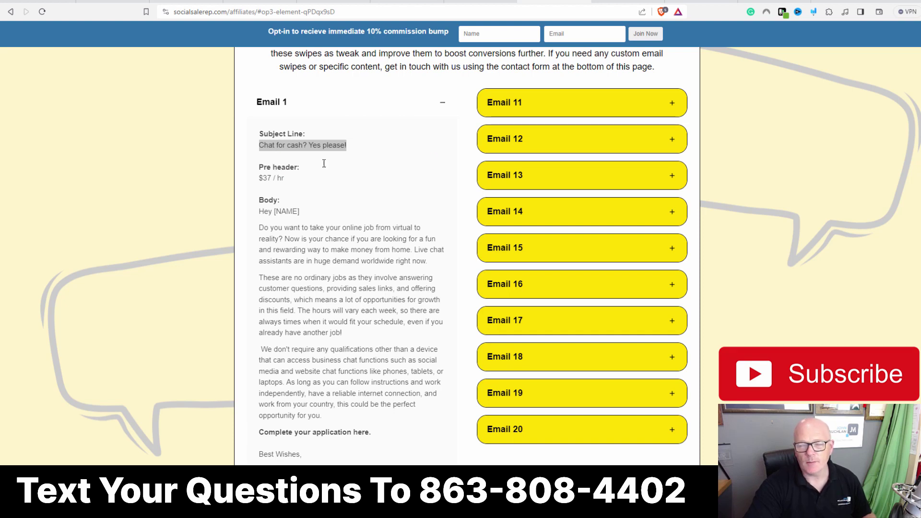
# Step: Open the MyLeadGenSecret Mailing System and select the last 200000 of 286200 leads
pyautogui.click(703, 2)
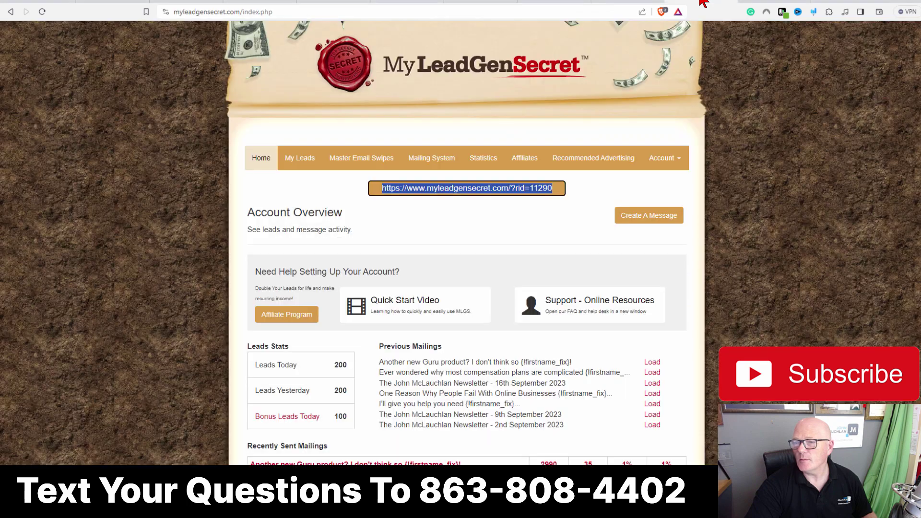
pyautogui.click(777, 2)
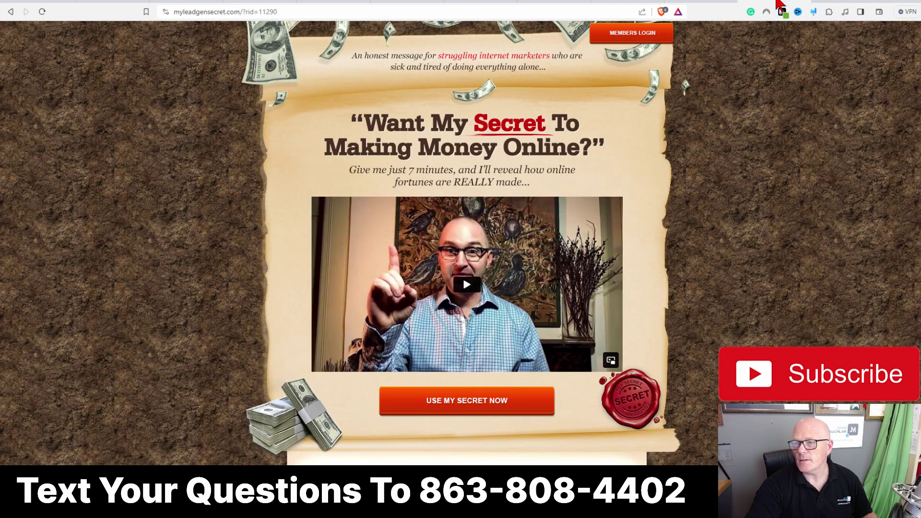
pyautogui.click(703, 4)
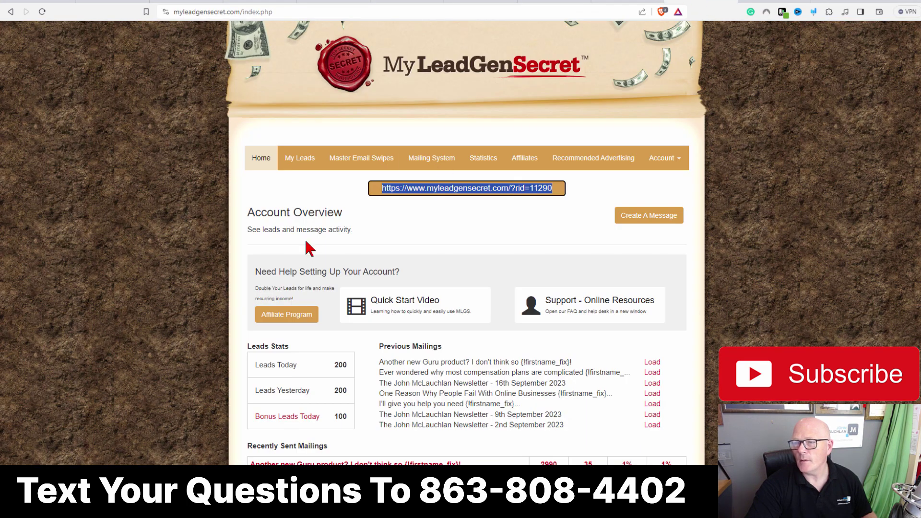
pyautogui.click(426, 165)
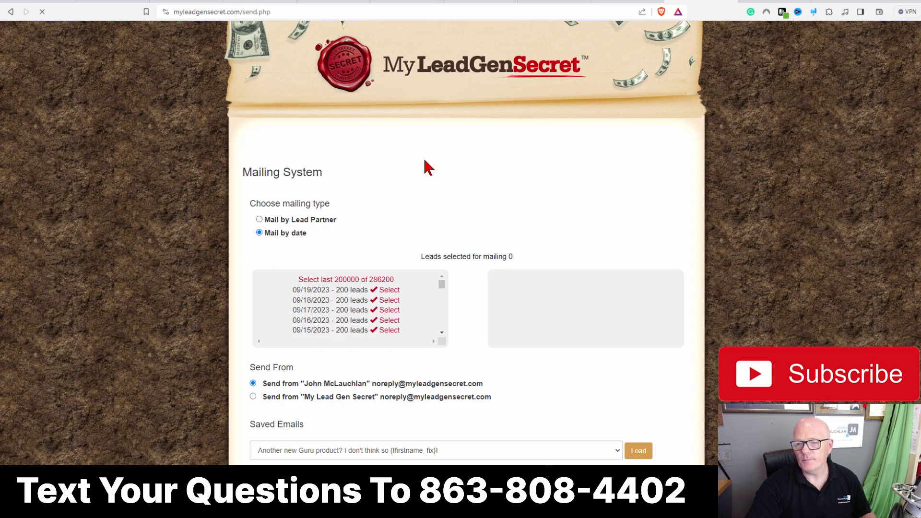
pyautogui.scroll(-2, 429, 173)
pyautogui.click(355, 186)
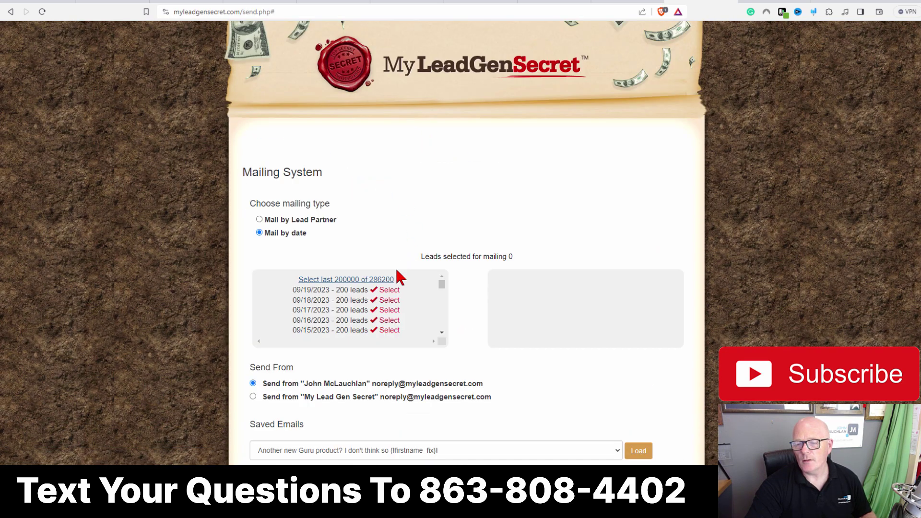
pyautogui.scroll(-2, 411, 232)
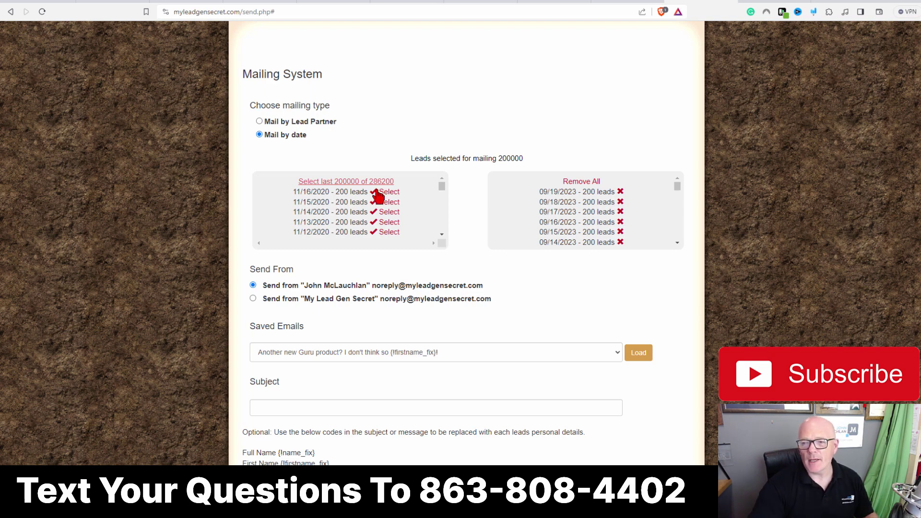
pyautogui.scroll(-3, 377, 204)
pyautogui.scroll(-3, 376, 330)
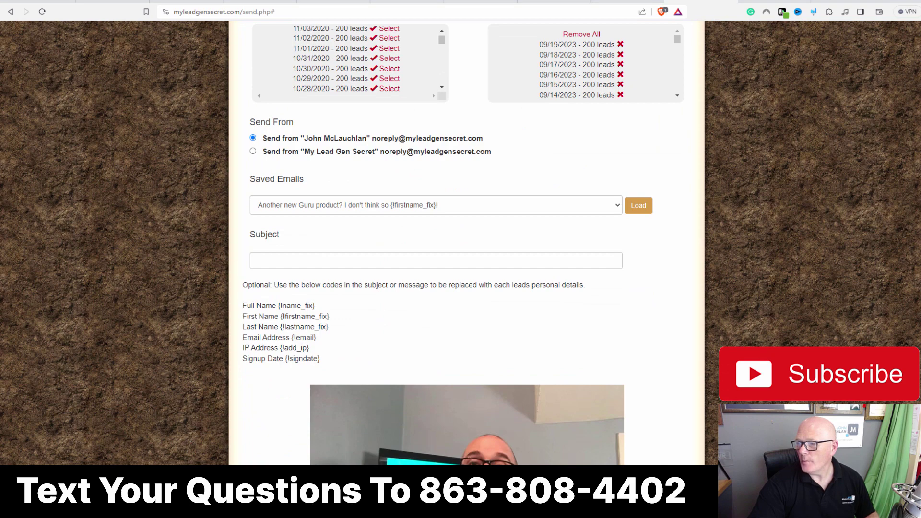
# Step: Load the saved 'Another new Guru product?' email into the subject and message editor
pyautogui.click(636, 208)
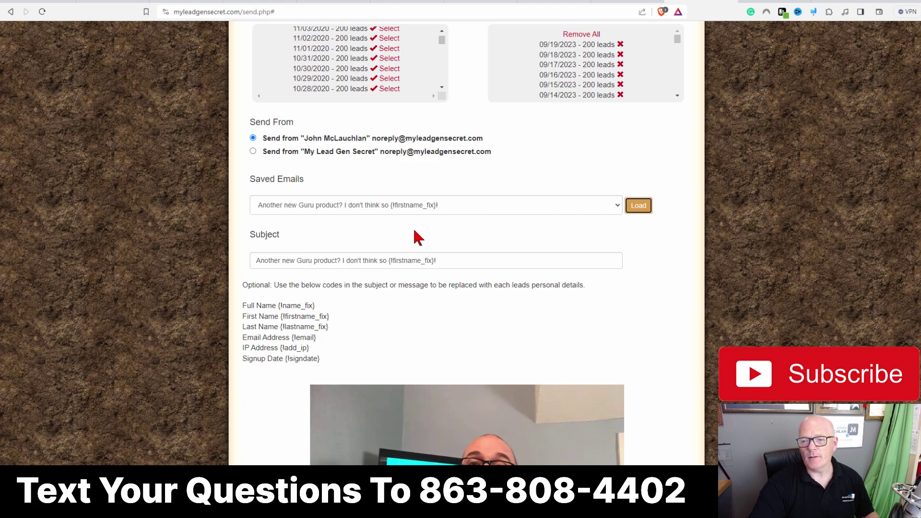
pyautogui.scroll(-10, 346, 346)
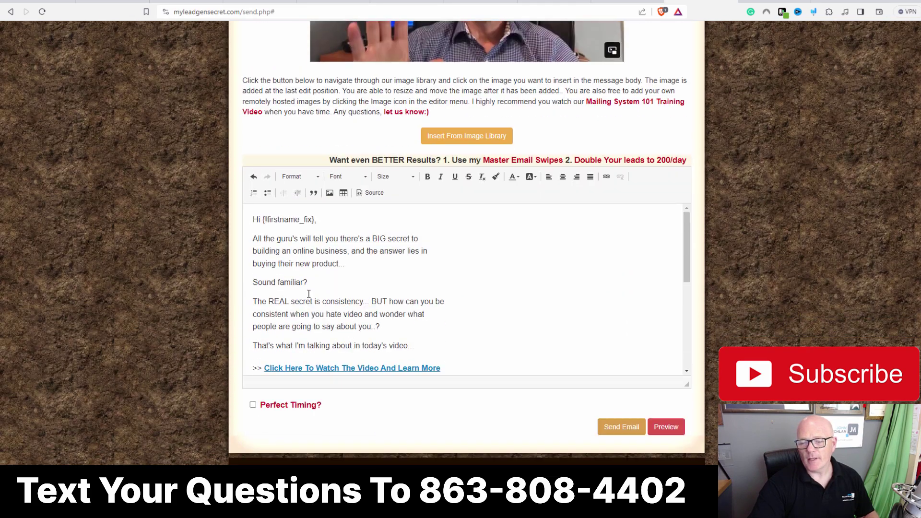
pyautogui.scroll(-3, 423, 294)
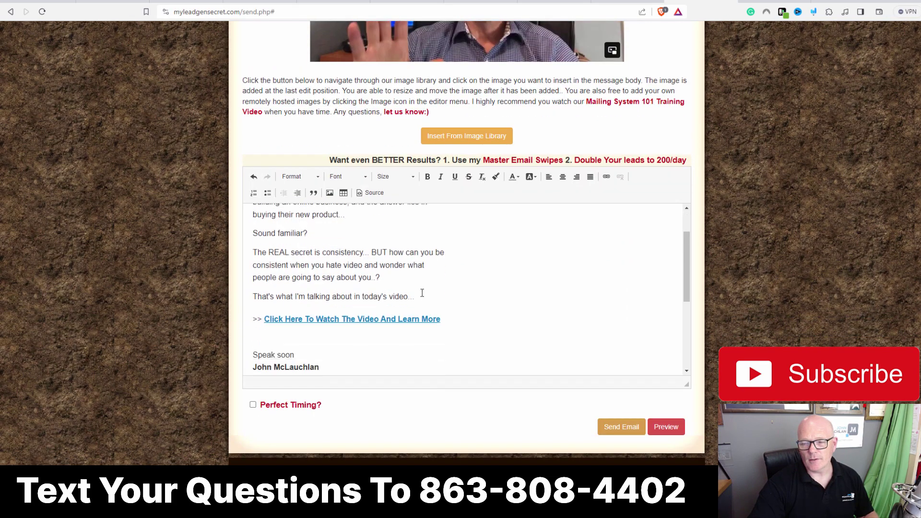
pyautogui.scroll(3, 422, 292)
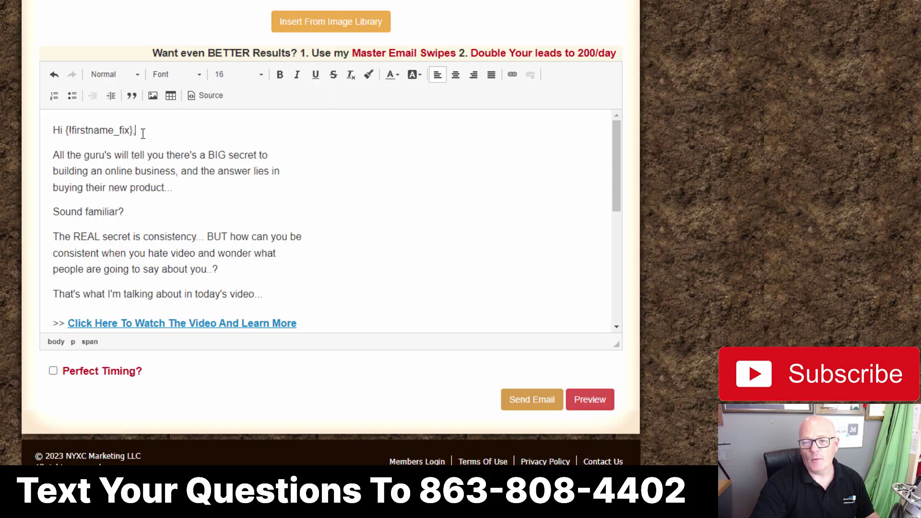
pyautogui.press('Return')
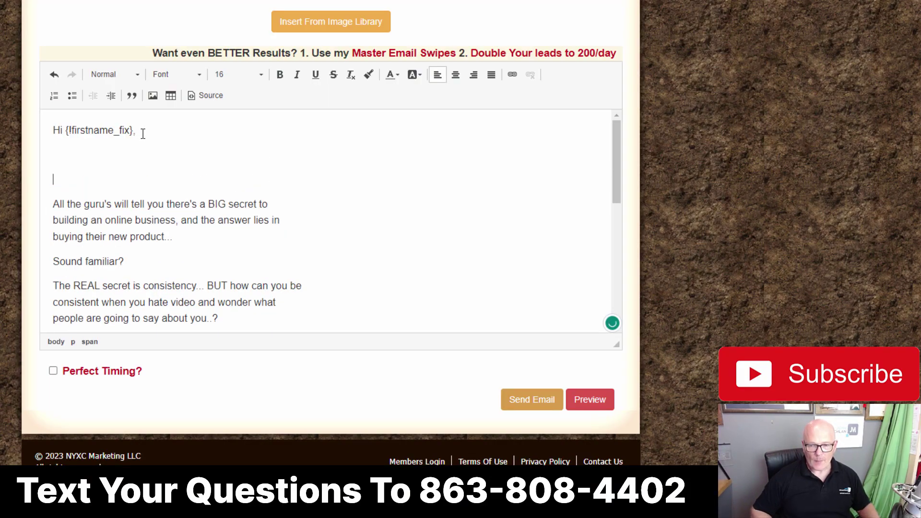
pyautogui.write('1234567890')
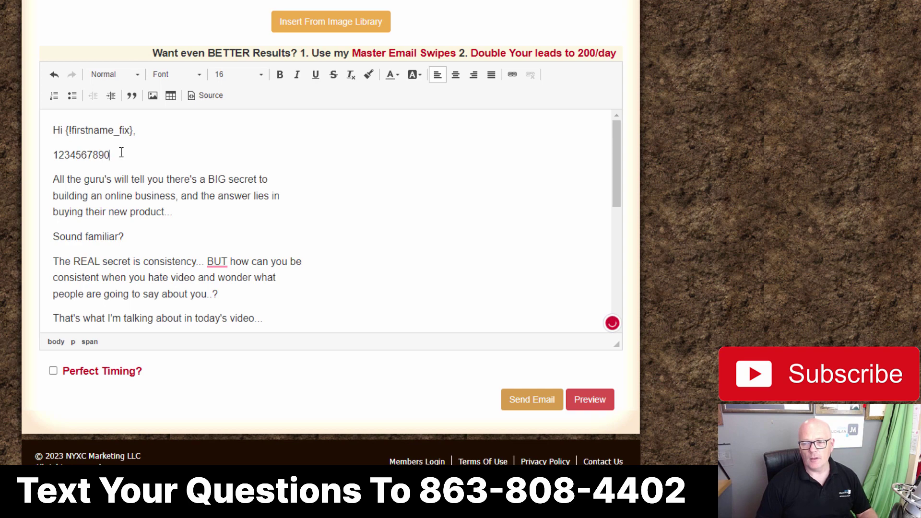
pyautogui.moveTo(115, 155); pyautogui.dragTo(43, 152)
pyautogui.rightClick(72, 155)
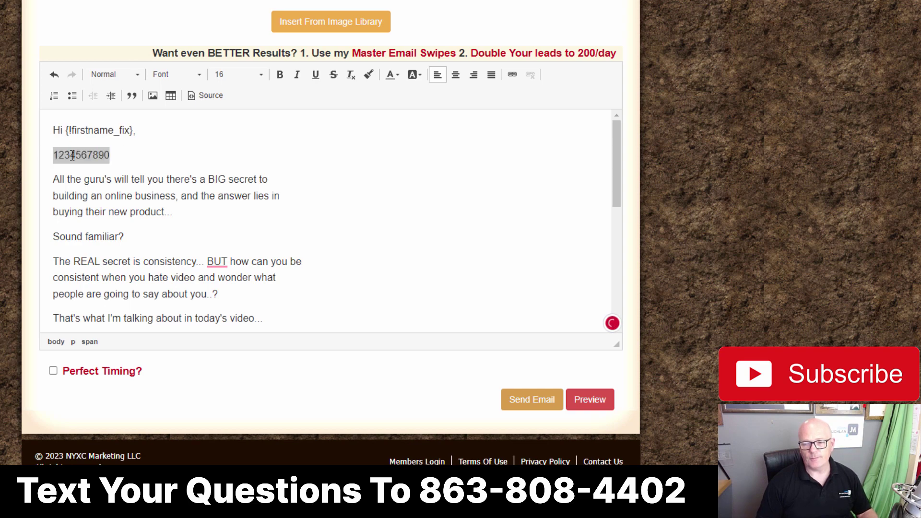
pyautogui.click(99, 185)
pyautogui.click(119, 156)
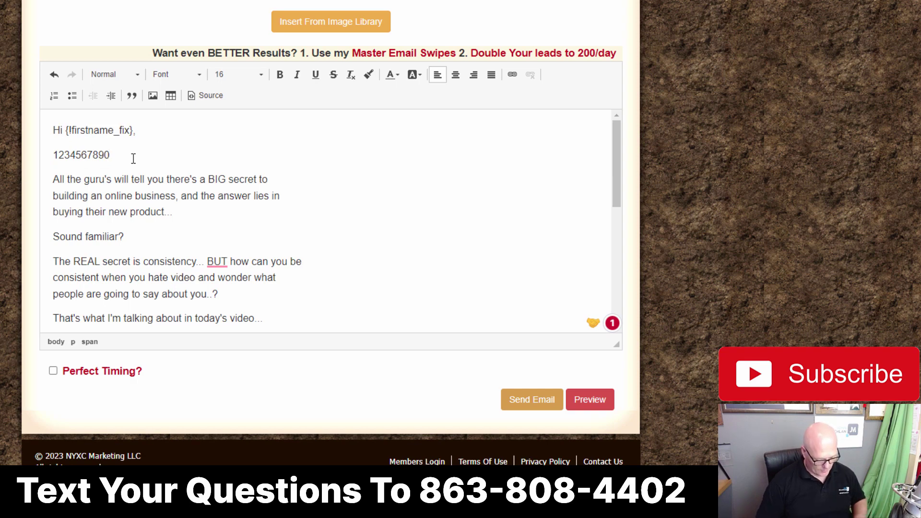
pyautogui.hotkey('ctrl', 'v')
pyautogui.hotkey('ctrl', 'v')
pyautogui.hotkey('ctrl', 'v')
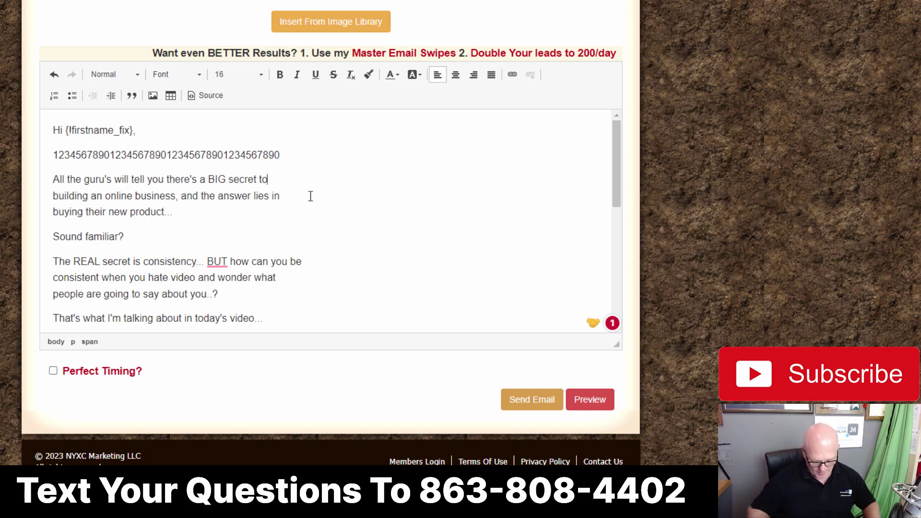
# Step: Join 'building an online business' and 'buying their new' onto their previous lines
pyautogui.press('Down')
pyautogui.press('Delete')
pyautogui.click(498, 176)
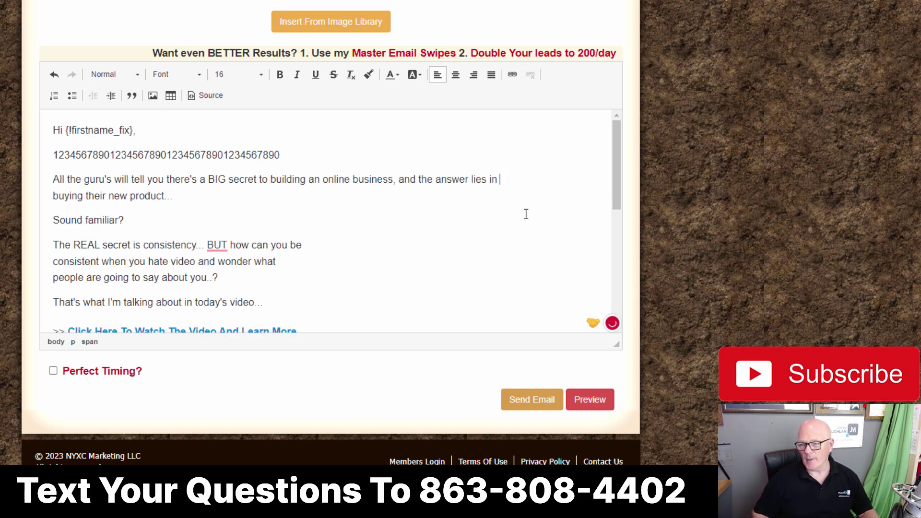
pyautogui.press('Delete')
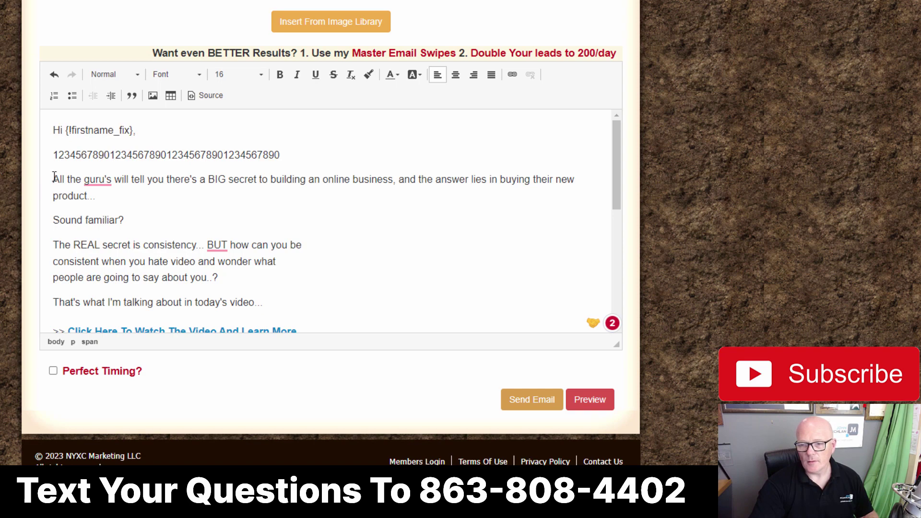
# Step: Replace the old guru body, through the Learn More link, with the pasted chat-jobs swipe
pyautogui.moveTo(54, 178); pyautogui.dragTo(317, 329)
pyautogui.moveTo(285, 187); pyautogui.dragTo(311, 183)
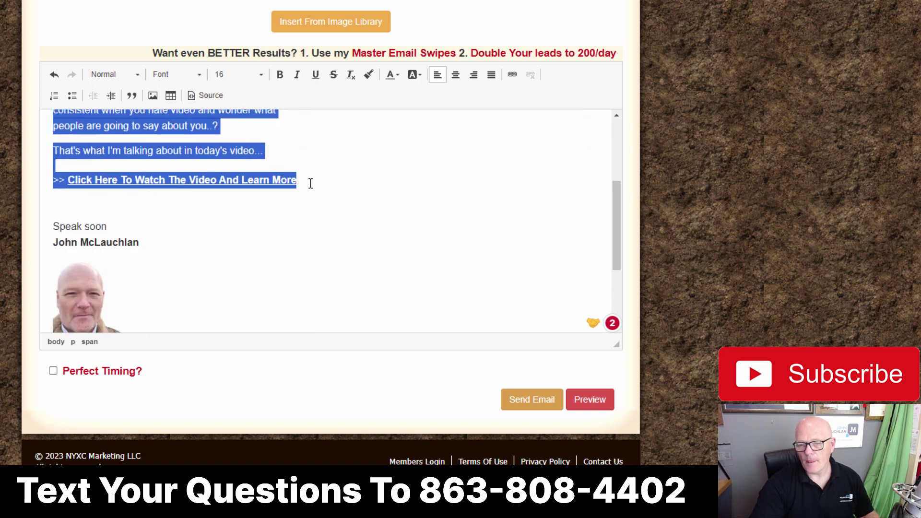
pyautogui.hotkey('ctrl', 'v')
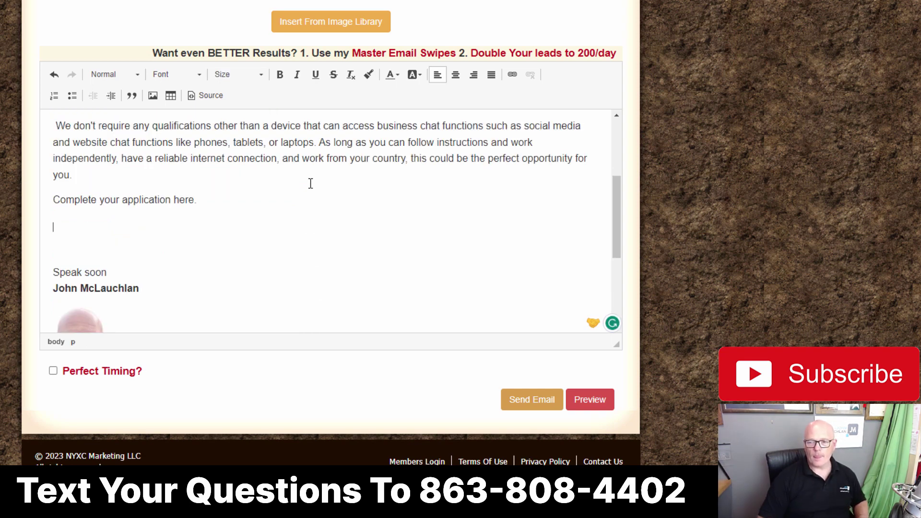
pyautogui.scroll(5, 277, 187)
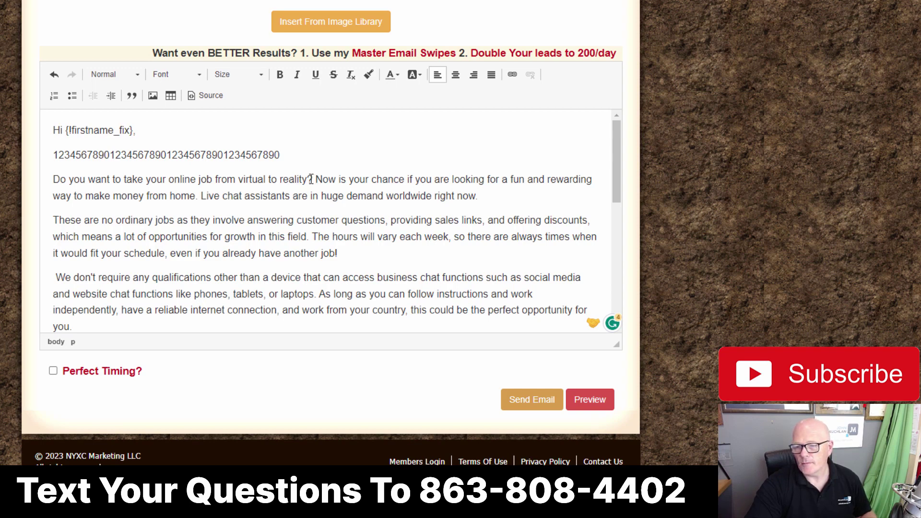
# Step: Break lines after 'reality?' and before 'rewarding', and start a 'Live chat assistants' paragraph
pyautogui.click(313, 178)
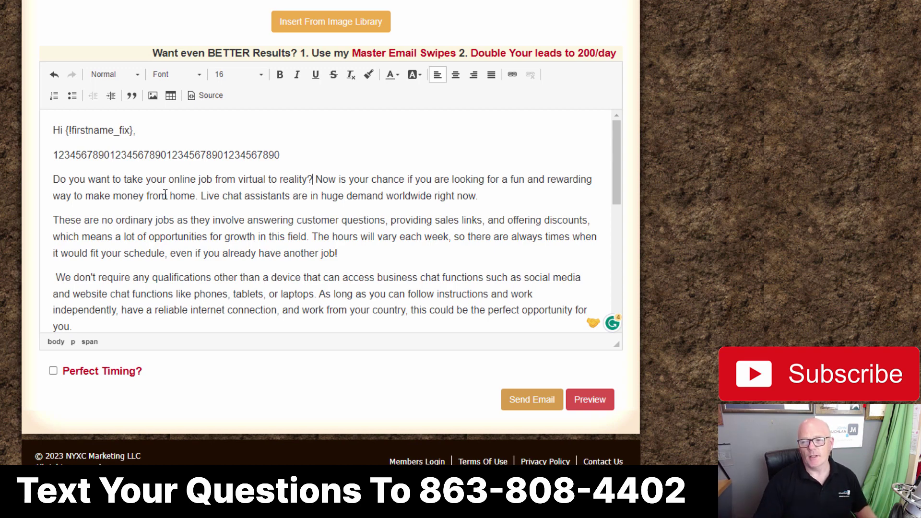
pyautogui.hotkey('shift', 'Return')
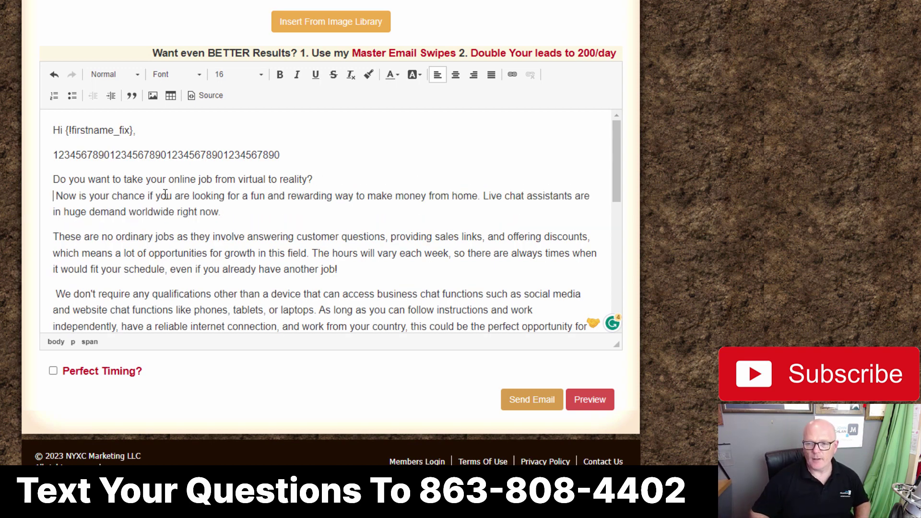
pyautogui.press('Delete')
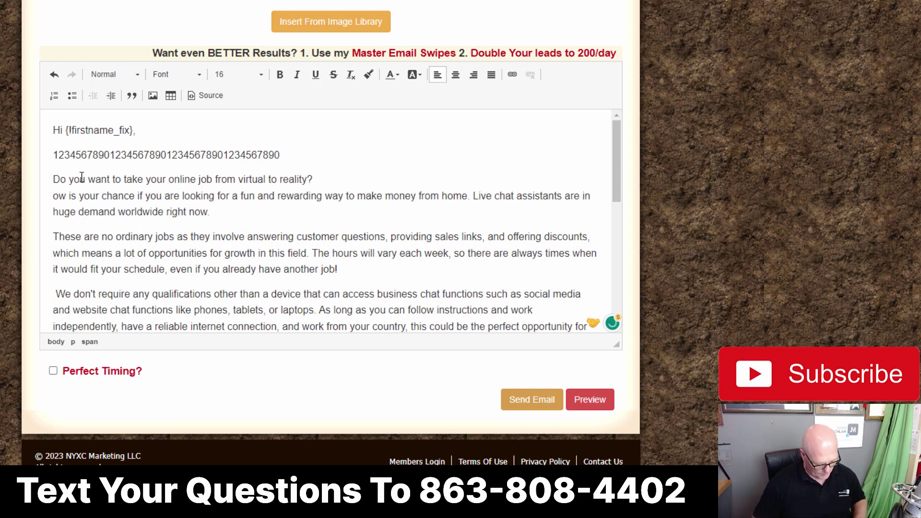
pyautogui.write('N')
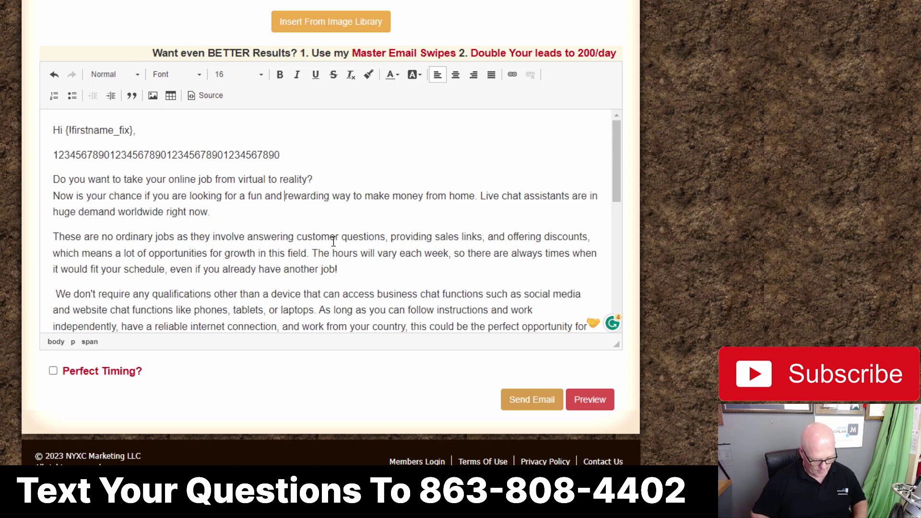
pyautogui.hotkey('shift', 'Return')
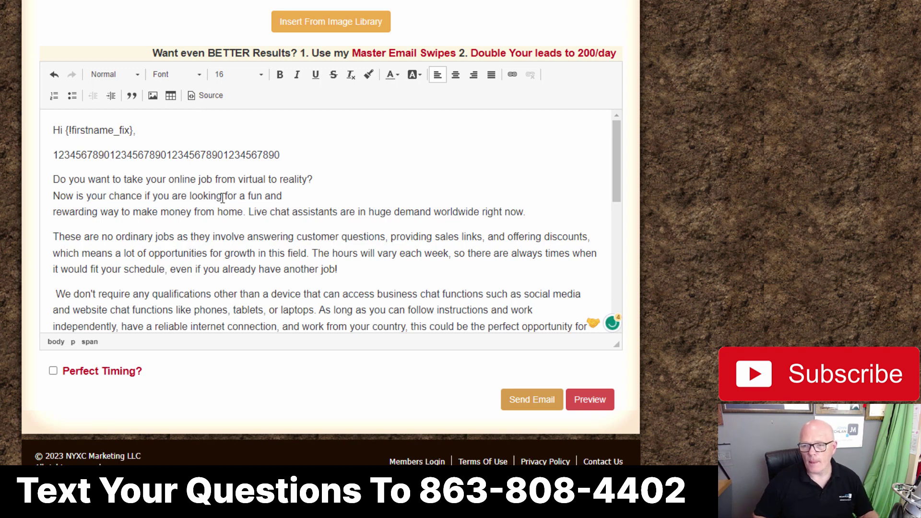
pyautogui.click(249, 211)
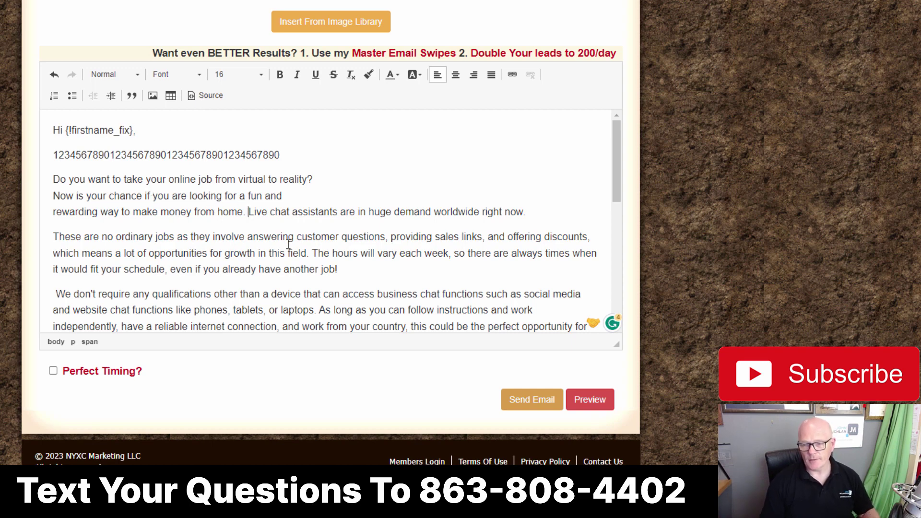
pyautogui.press('Return')
pyautogui.press('Return')
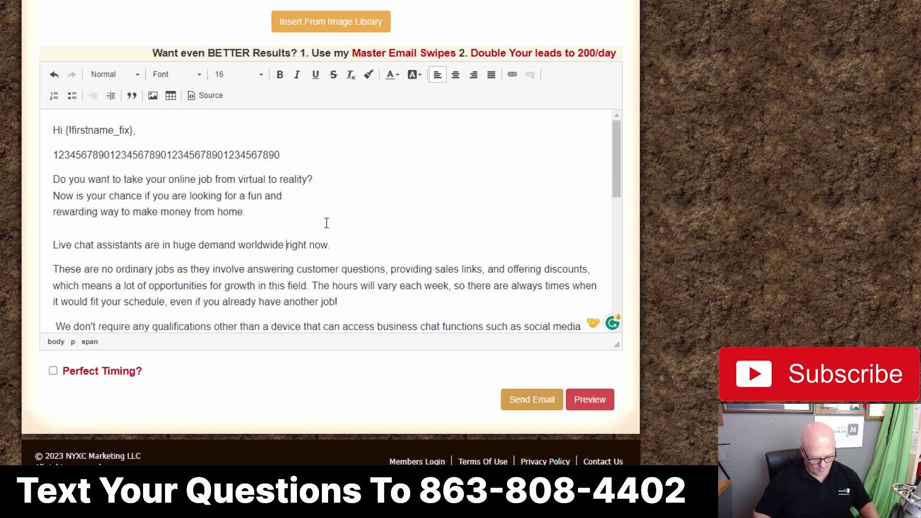
pyautogui.hotkey('shift', 'Return')
# Step: Break lines after 'answering' and 'offering' and accept the 'customer' spelling fix
pyautogui.scroll(-3, 305, 214)
pyautogui.scroll(3, 282, 183)
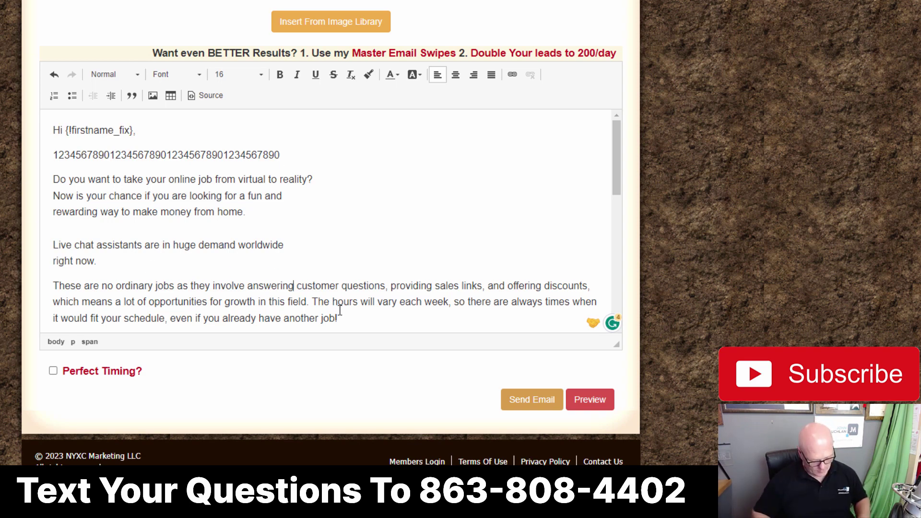
pyautogui.hotkey('shift', 'Return')
pyautogui.press('Delete')
pyautogui.press('Delete')
pyautogui.click(295, 307)
pyautogui.hotkey('shift', 'Return')
pyautogui.scroll(-3, 82, 173)
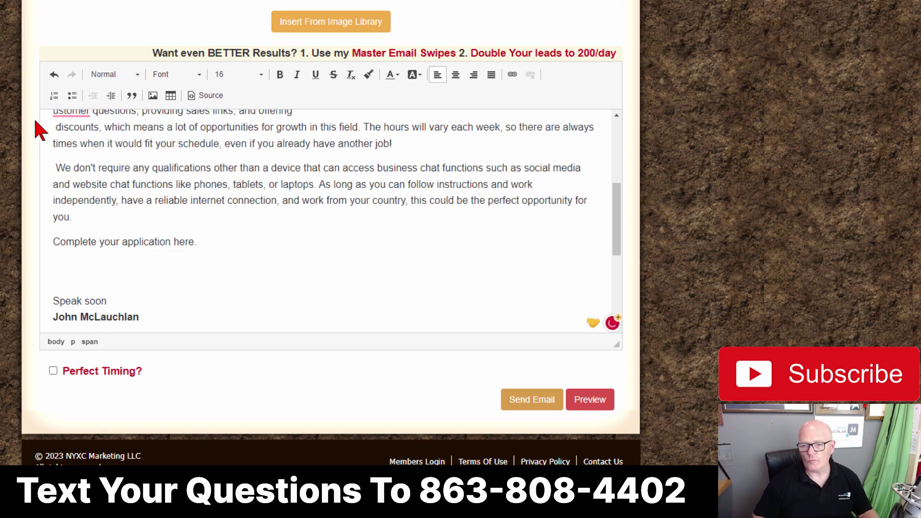
pyautogui.scroll(1, 82, 173)
pyautogui.moveTo(77, 175)
pyautogui.click(67, 211)
# Step: Break after 'growth', restore 'in this field', and add a blank line before 'The hours will vary'
pyautogui.hotkey('shift', 'Return')
pyautogui.press('Delete')
pyautogui.click(305, 208)
pyautogui.hotkey('shift', 'Return')
pyautogui.click(50, 209)
pyautogui.write('i')
pyautogui.click(108, 206)
pyautogui.hotkey('shift', 'Return')
pyautogui.hotkey('shift', 'Return')
# Step: Rejoin 'always' and break lines before 'times when it would' and after 'already'
pyautogui.click(250, 240)
pyautogui.press('Delete')
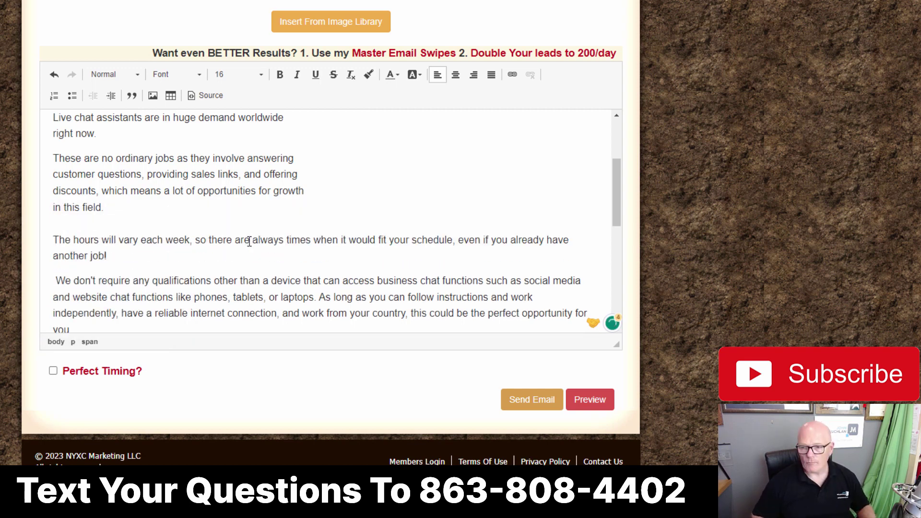
pyautogui.click(287, 243)
pyautogui.hotkey('shift', 'Return')
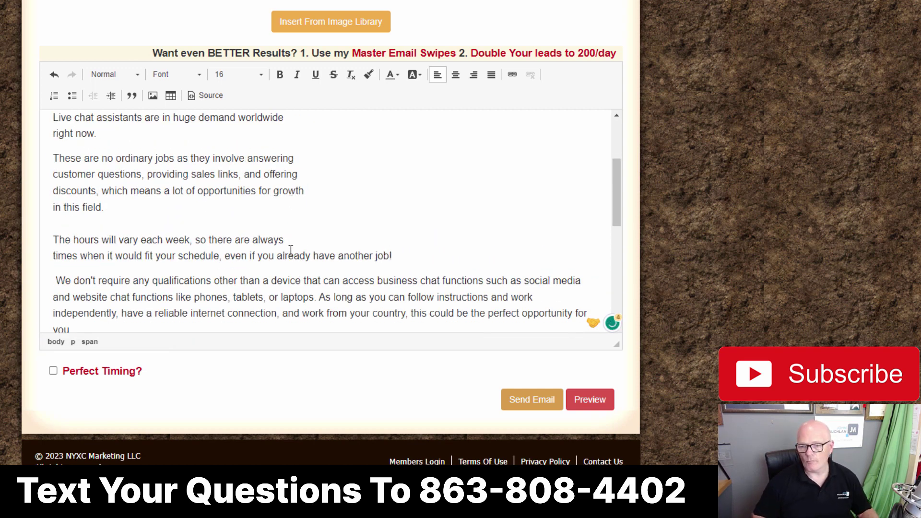
pyautogui.hotkey('shift', 'Return')
pyautogui.press('Delete')
# Step: Break lines after 'device' and around 'We don't require' and 'media'
pyautogui.scroll(-3, 307, 283)
pyautogui.click(305, 233)
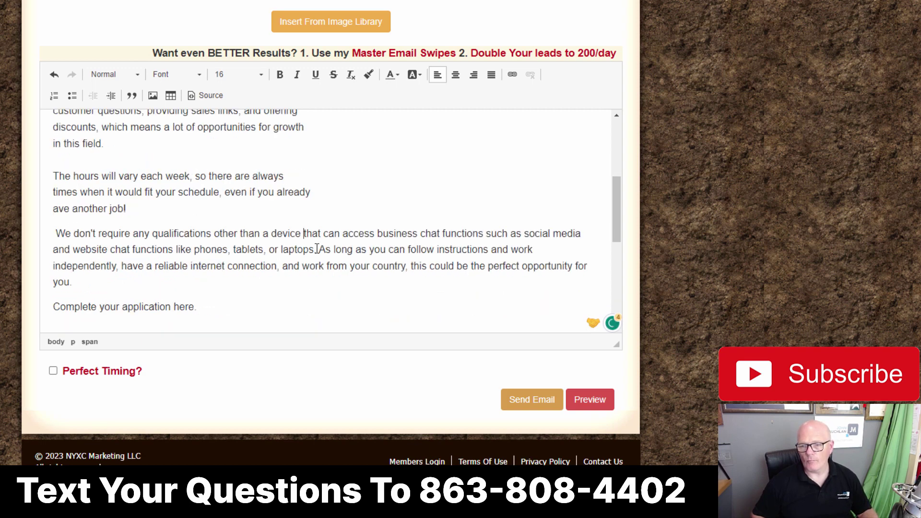
pyautogui.hotkey('shift', 'Return')
pyautogui.click(302, 249)
pyautogui.hotkey('shift', 'Return')
pyautogui.click(55, 233)
pyautogui.press('BackSpace')
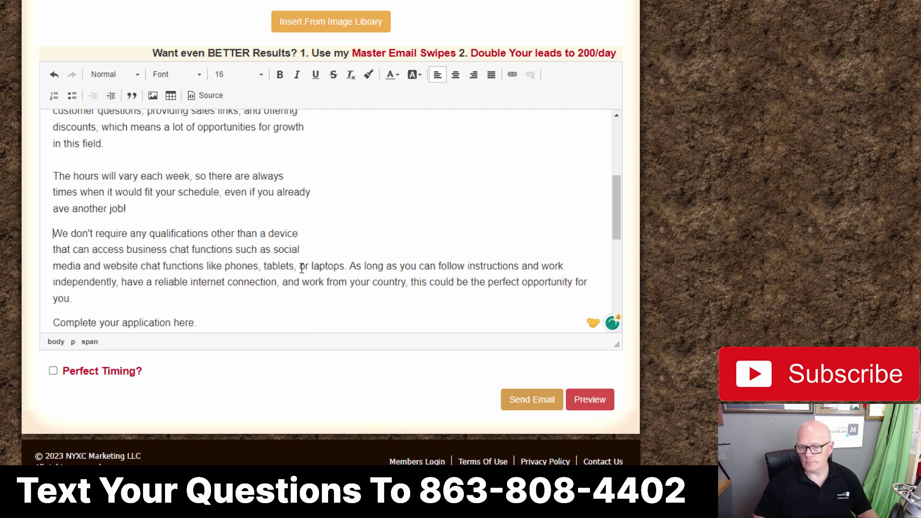
# Step: Break before 'or laptops', start the 'As long as' paragraph, and break after 'work'
pyautogui.click(304, 266)
pyautogui.hotkey('shift', 'Return')
pyautogui.click(324, 283)
pyautogui.hotkey('shift', 'Return')
pyautogui.press('Delete')
pyautogui.click(103, 283)
pyautogui.hotkey('shift', 'Return')
pyautogui.hotkey('shift', 'Return')
# Step: Break before 'and work from your country' and 'opportunity', and accept the 'independently' fix
pyautogui.scroll(-3, 132, 301)
pyautogui.click(280, 203)
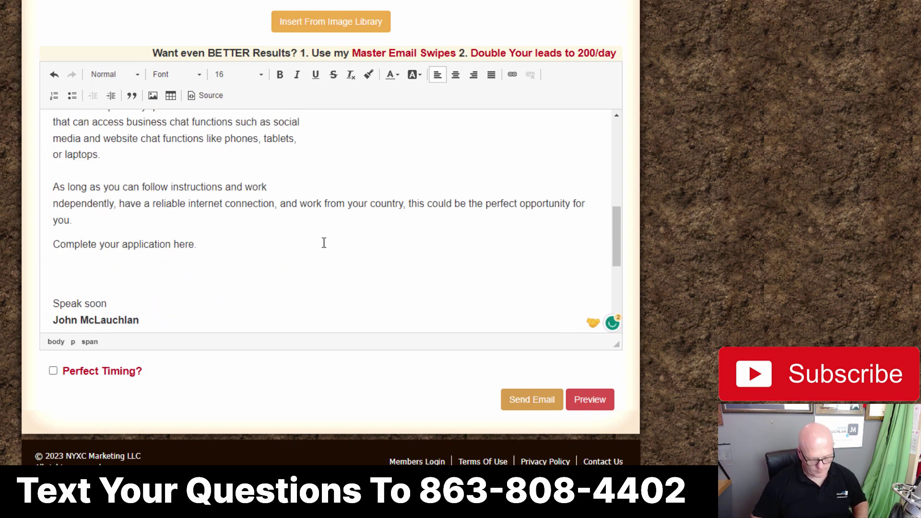
pyautogui.hotkey('shift', 'Return')
pyautogui.click(294, 221)
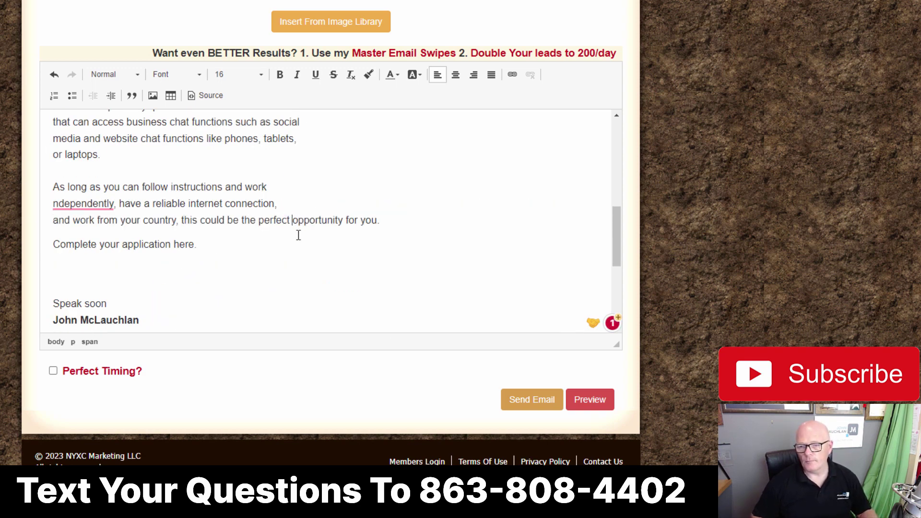
pyautogui.hotkey('shift', 'Return')
pyautogui.moveTo(80, 204)
pyautogui.click(80, 244)
pyautogui.scroll(3, 304, 209)
# Step: Enlarge the message editor by dragging its corner, review the message, and preview the email
pyautogui.scroll(3, 304, 209)
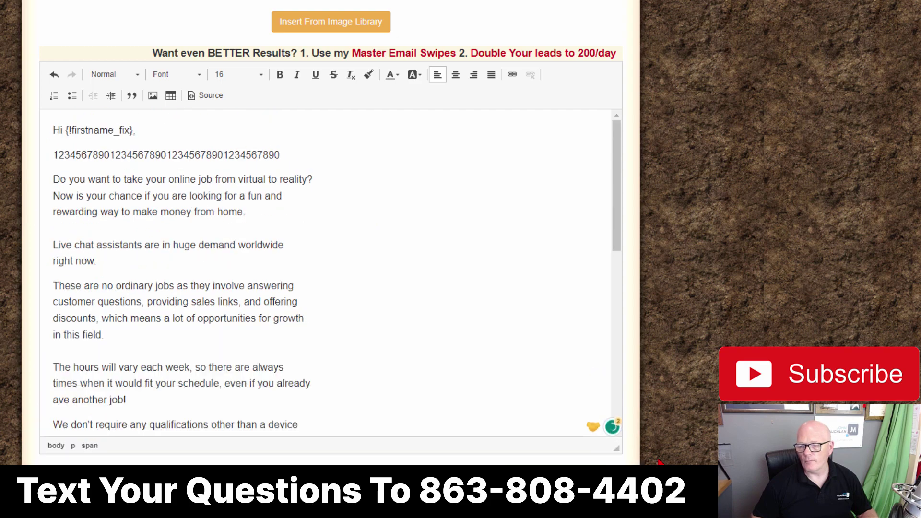
pyautogui.scroll(-3, 679, 283)
pyautogui.moveTo(617, 346); pyautogui.dragTo(662, 451)
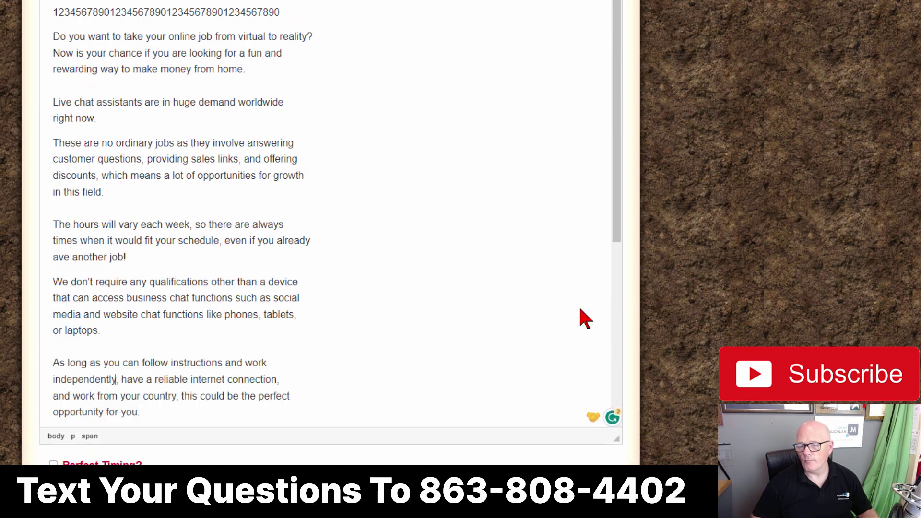
pyautogui.scroll(5, 418, 190)
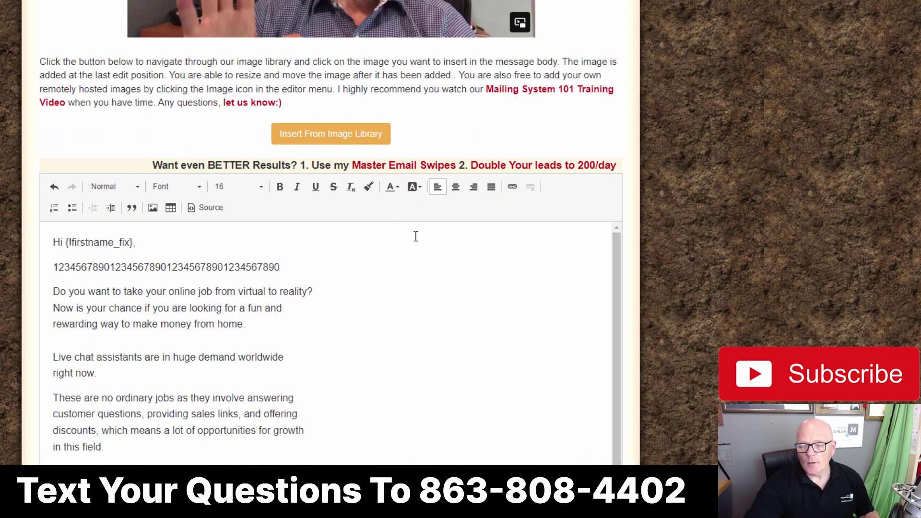
pyautogui.scroll(-5, 409, 237)
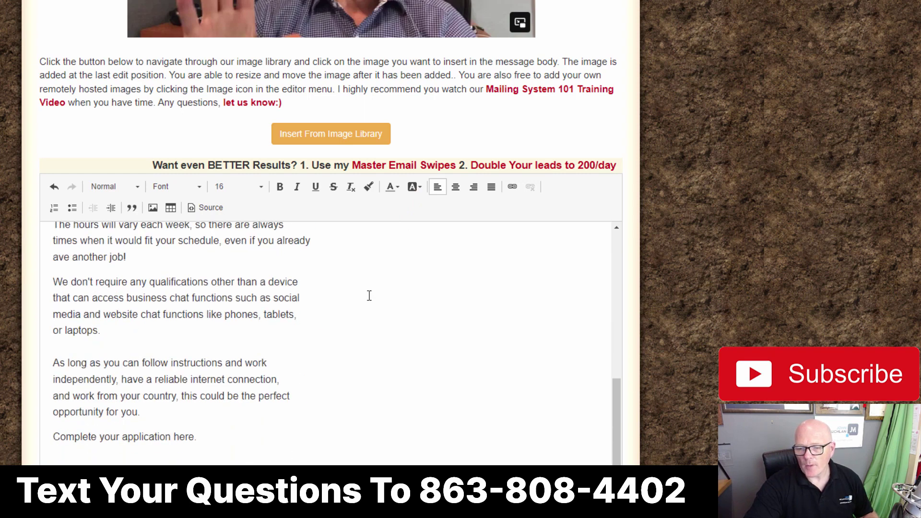
pyautogui.scroll(1, 368, 302)
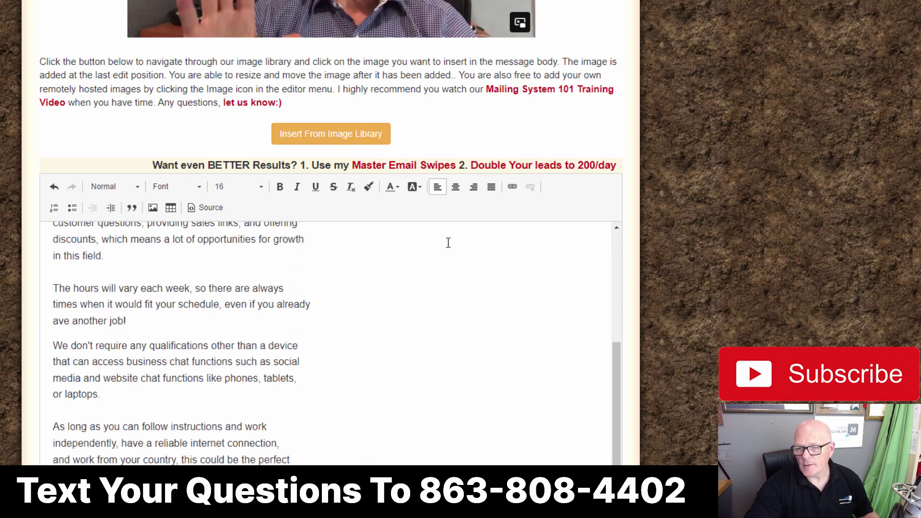
pyautogui.scroll(-5, 859, 149)
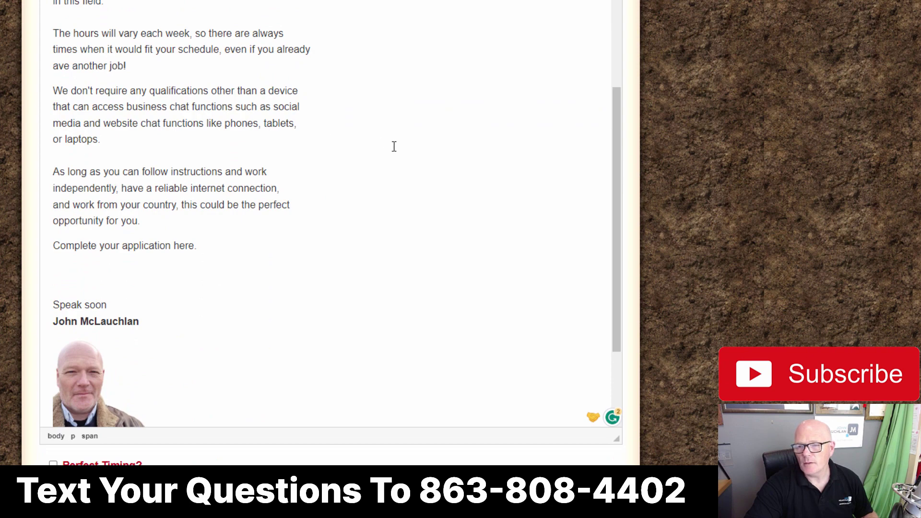
pyautogui.scroll(3, 394, 146)
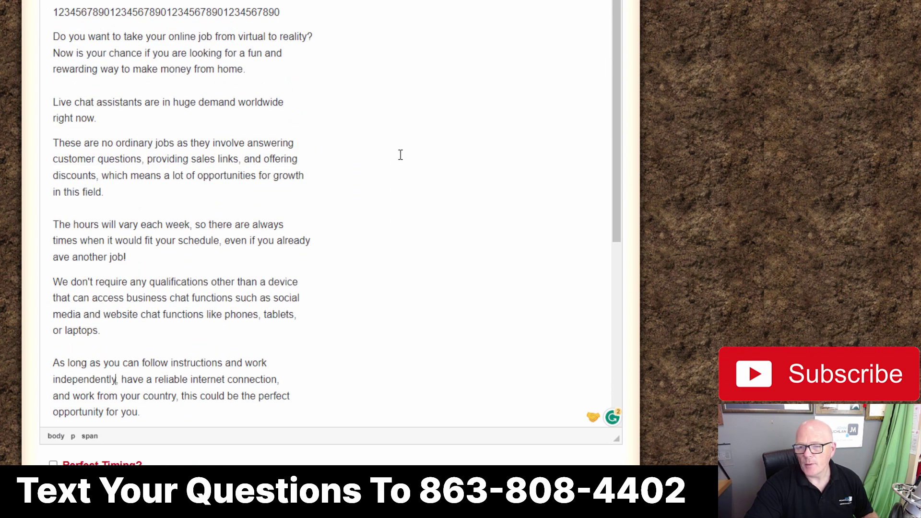
pyautogui.scroll(-2, 403, 151)
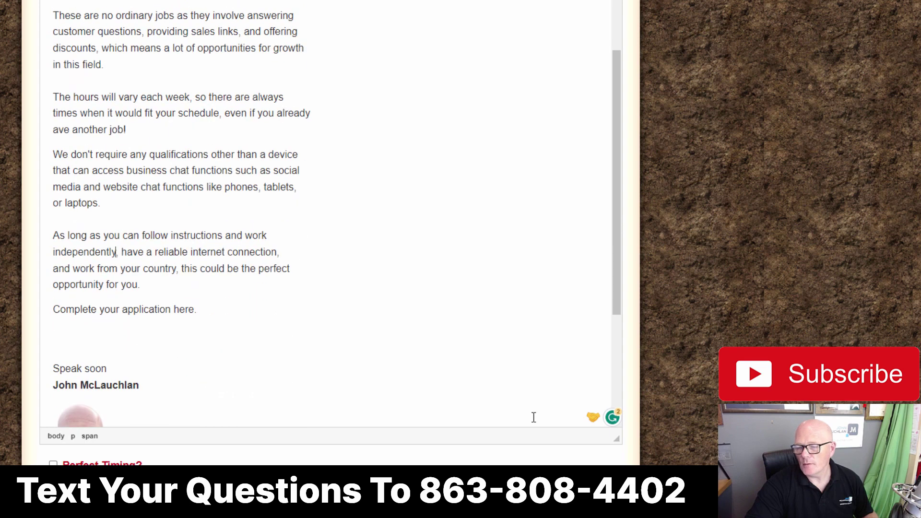
pyautogui.scroll(-1, 672, 364)
pyautogui.click(573, 435)
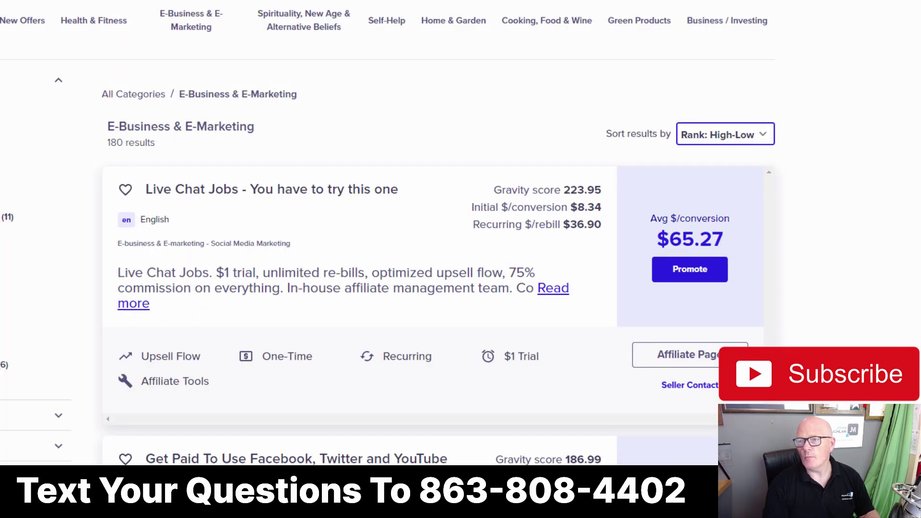
# Step: Select the Live Chat Jobs hoplink URL on the swipe page and open it via 'Go to…'
pyautogui.scroll(-2, 431, 288)
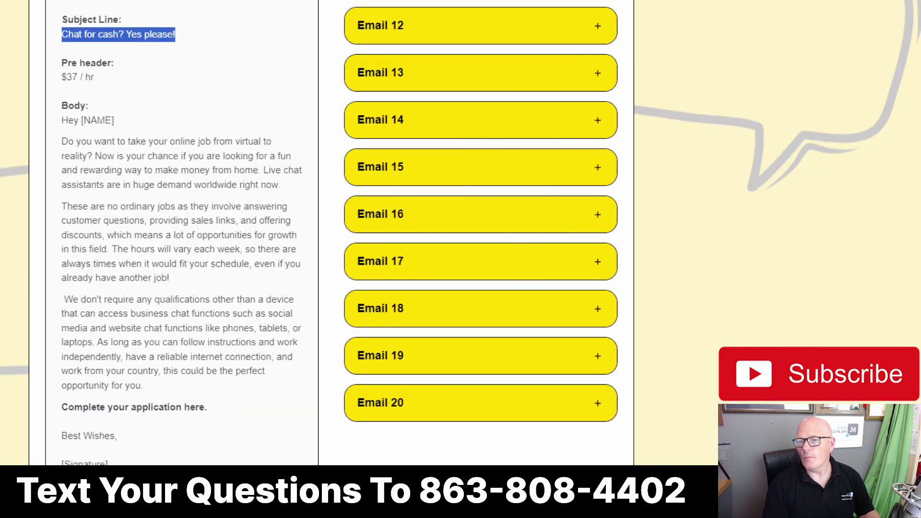
pyautogui.scroll(5, 159, 148)
pyautogui.scroll(-7, 159, 145)
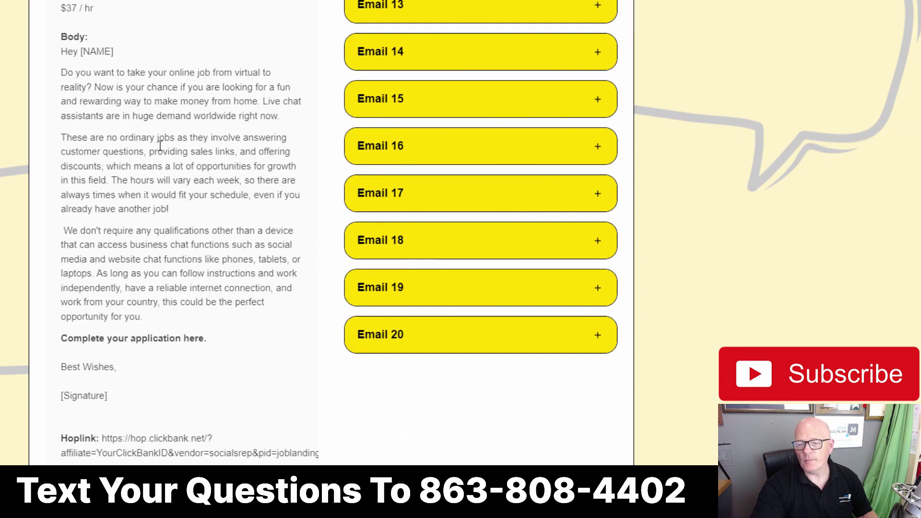
pyautogui.scroll(-5, 160, 146)
pyautogui.doubleClick(103, 188)
pyautogui.moveTo(156, 204); pyautogui.dragTo(331, 213)
pyautogui.click(147, 199)
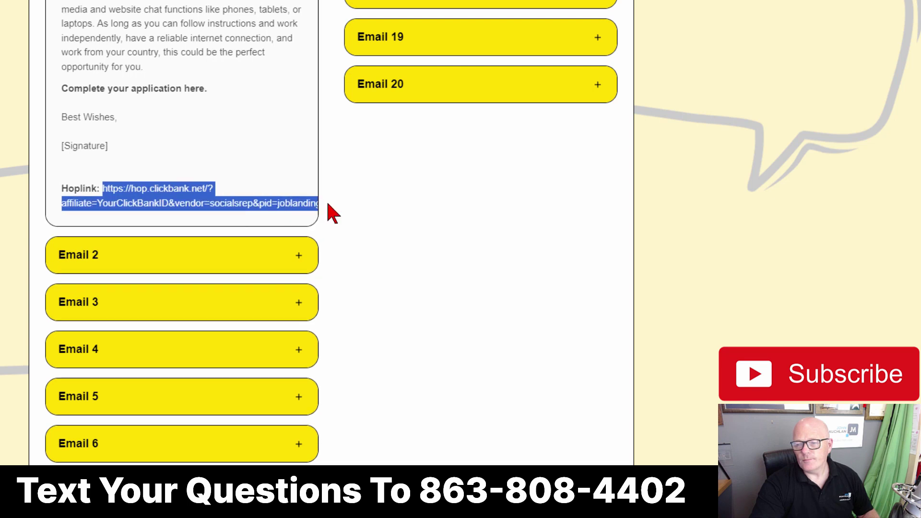
pyautogui.rightClick(153, 204)
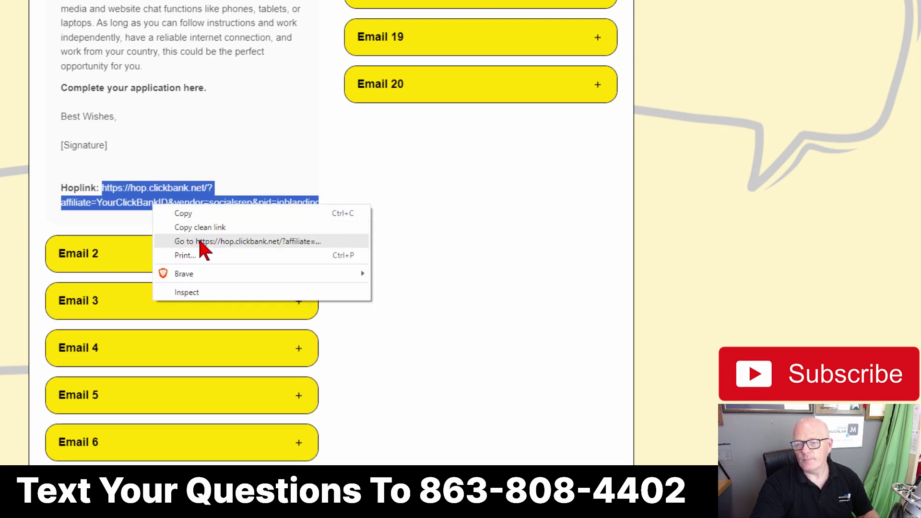
pyautogui.click(201, 243)
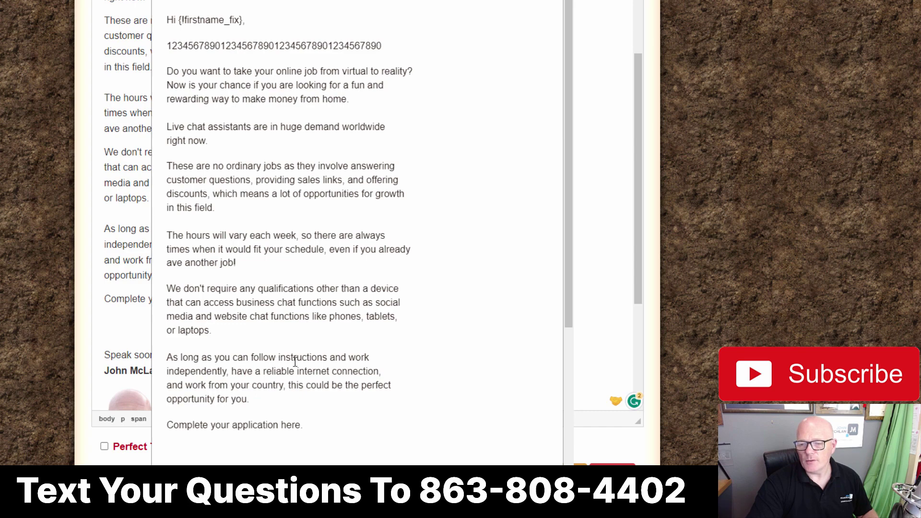
pyautogui.scroll(-1, 431, 316)
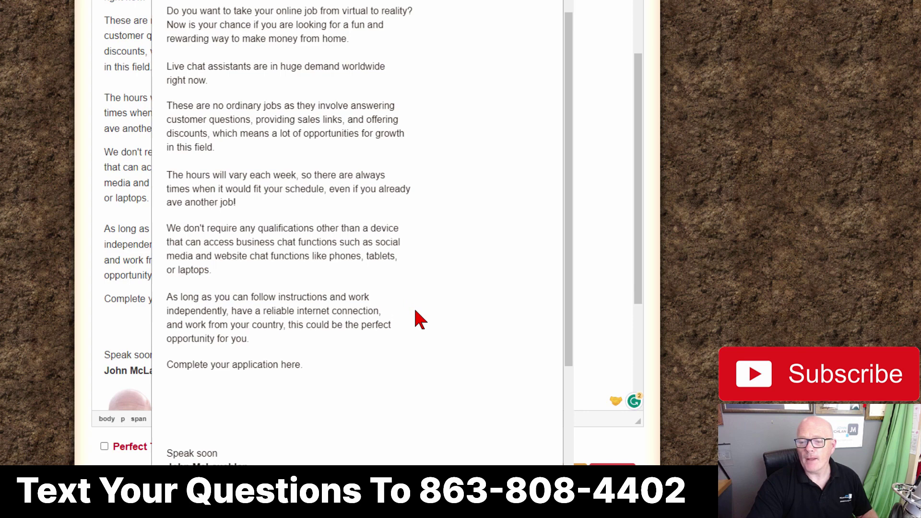
pyautogui.scroll(1, 420, 319)
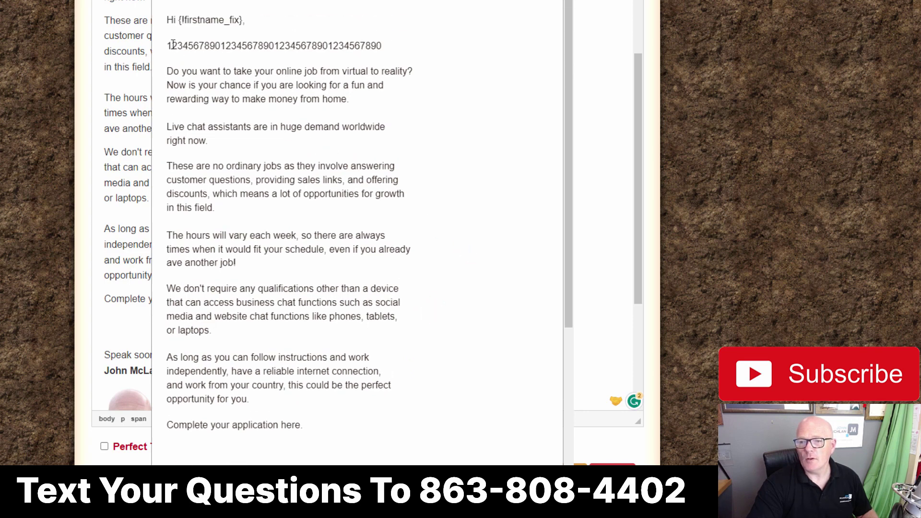
pyautogui.click(598, 204)
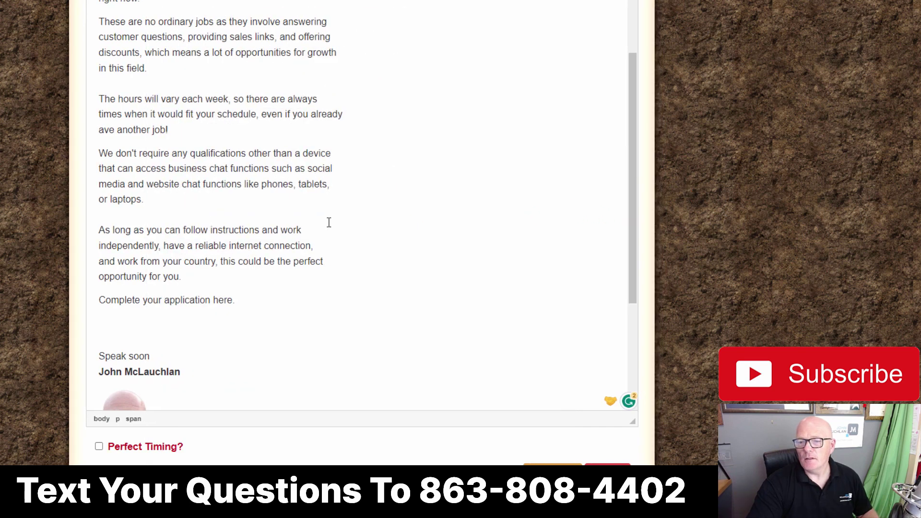
pyautogui.scroll(2, 329, 222)
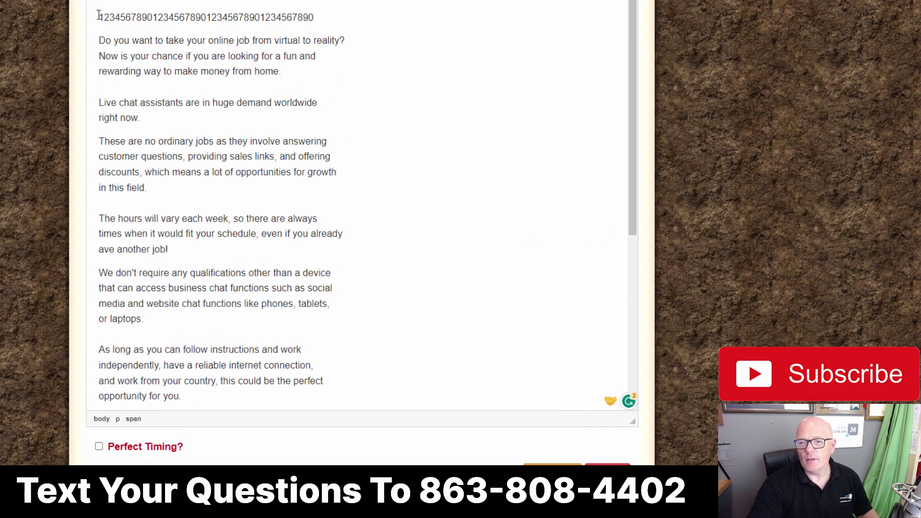
pyautogui.moveTo(101, 17); pyautogui.dragTo(341, 20)
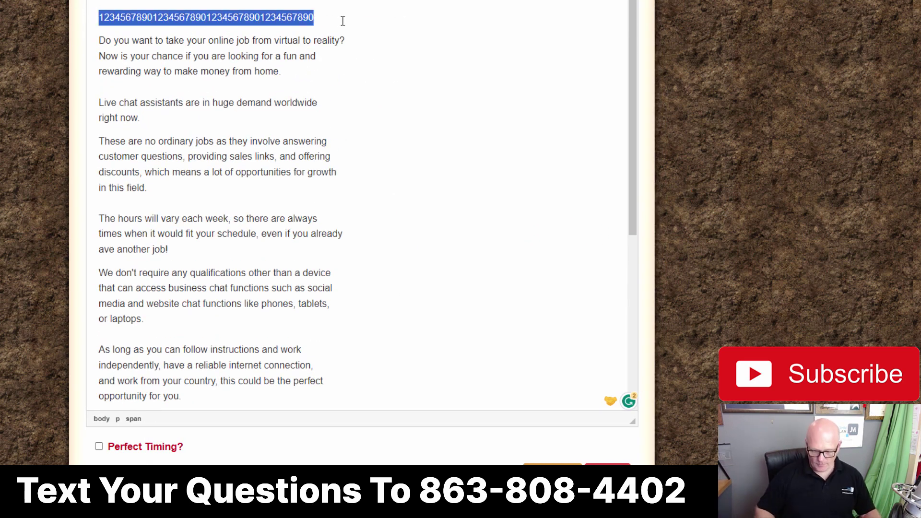
pyautogui.press('BackSpace')
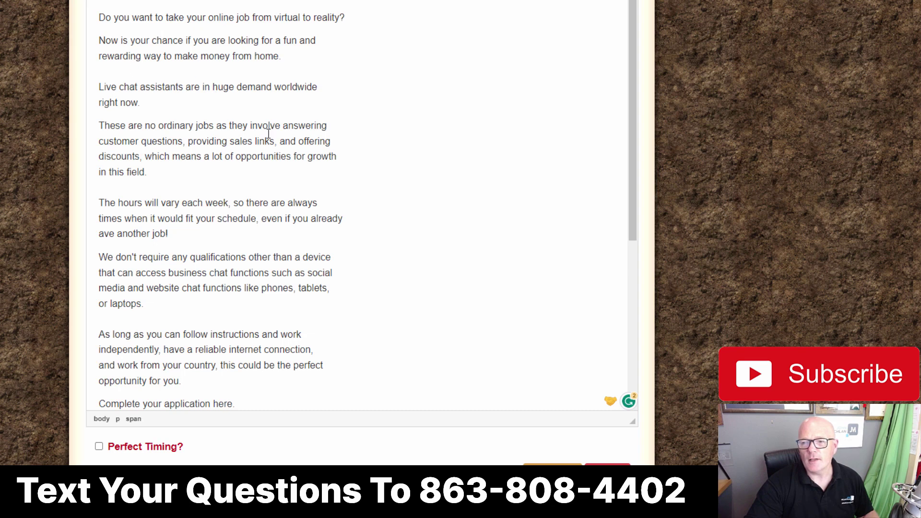
# Step: Retype 'huge' and 'perfect' in capitals as 'HUGE' and 'PERFECT' in the email body
pyautogui.write('HUGE')
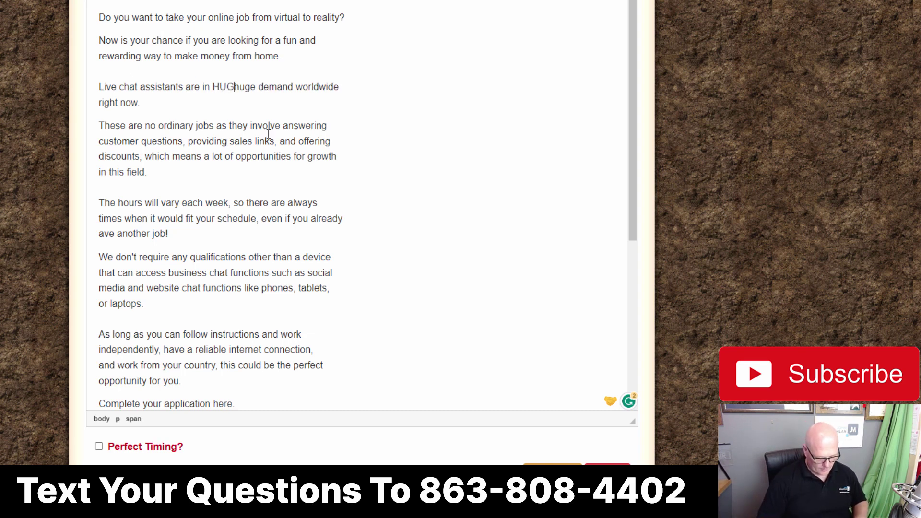
pyautogui.press('Delete')
pyautogui.press('Delete')
pyautogui.press('Delete')
pyautogui.press('Delete')
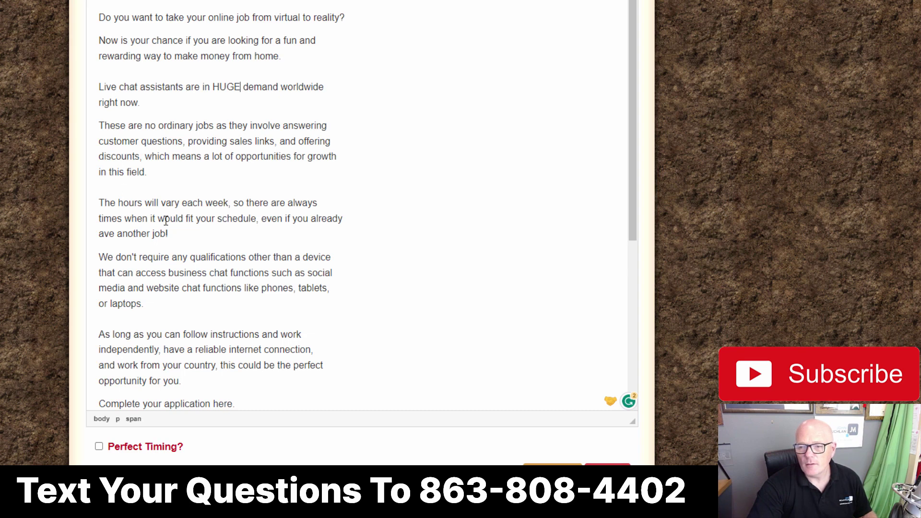
pyautogui.scroll(-1, 192, 201)
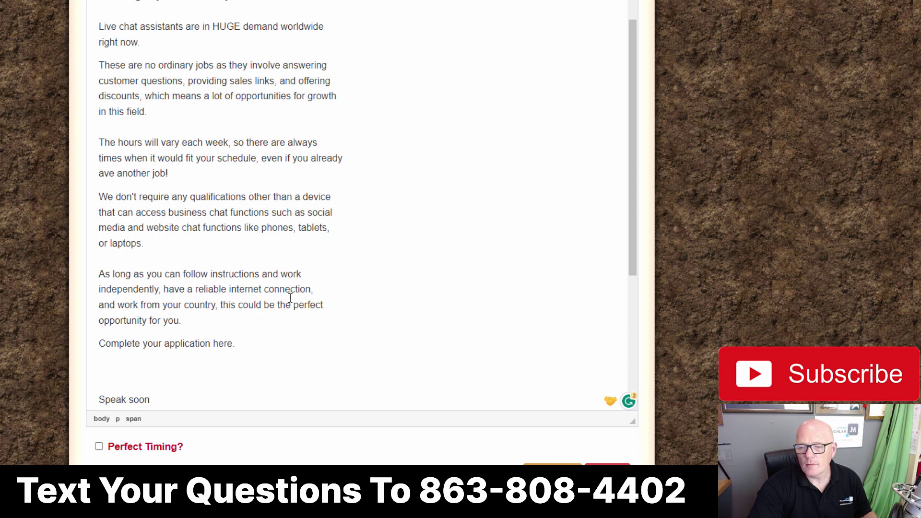
pyautogui.write('PERFECT')
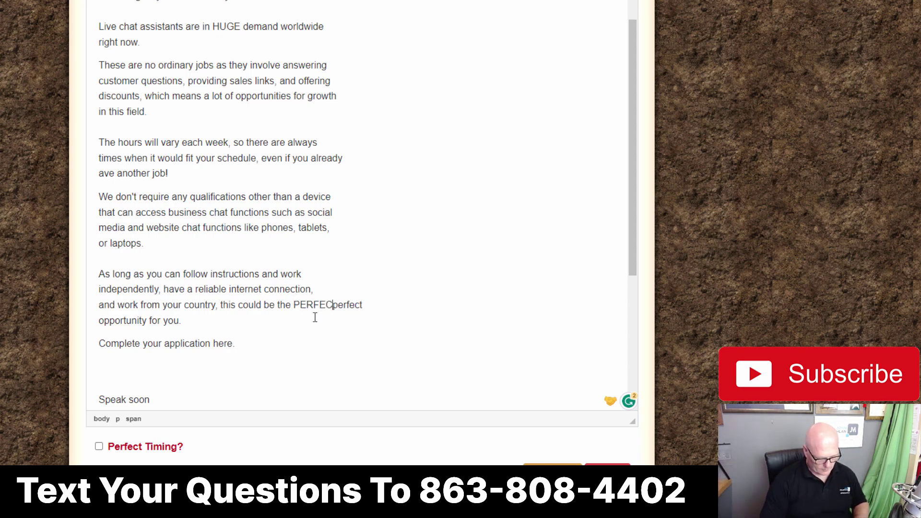
pyautogui.press('Delete')
pyautogui.press('Delete')
pyautogui.press('Delete')
pyautogui.press('Delete')
pyautogui.press('Delete')
pyautogui.press('Delete')
pyautogui.press('Delete')
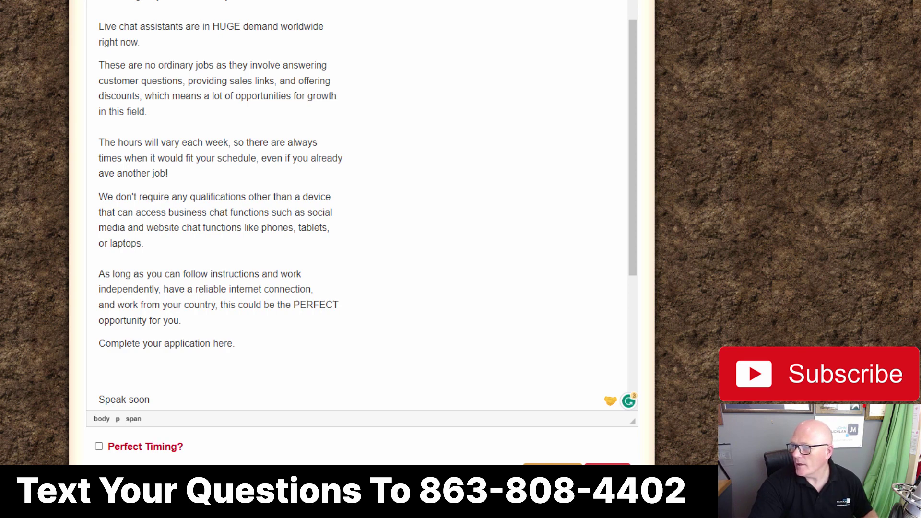
# Step: Copy the ClickBank affiliate link from the notes and minimise the notes window
pyautogui.hotkey('alt', 'Tab')
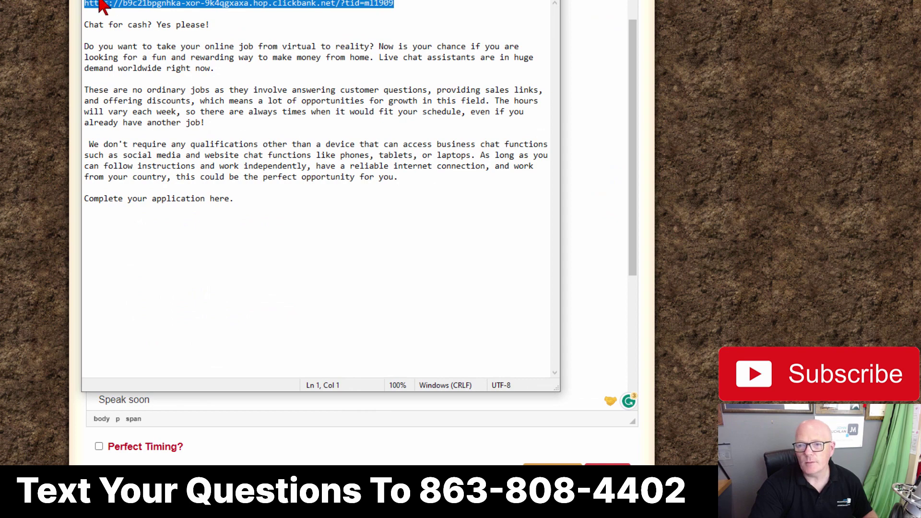
pyautogui.rightClick(214, 5)
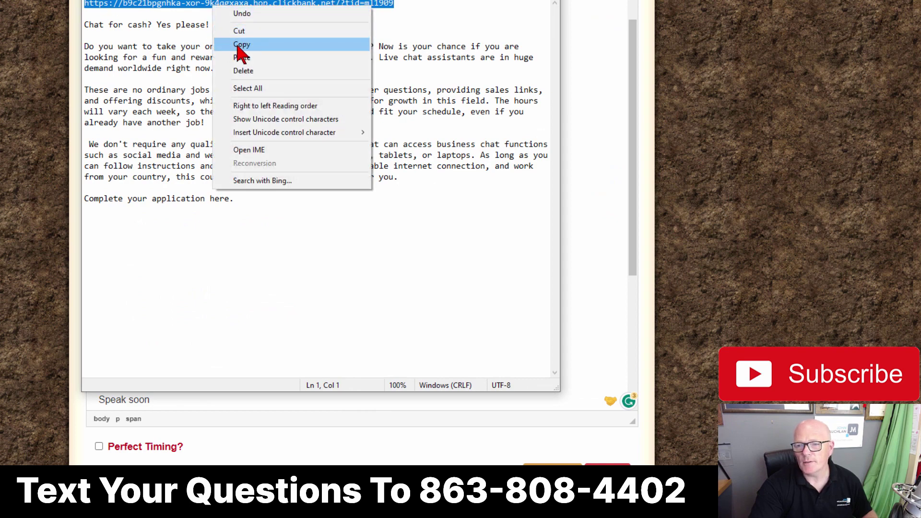
pyautogui.click(236, 47)
pyautogui.moveTo(236, 0); pyautogui.dragTo(557, 9)
pyautogui.click(813, 9)
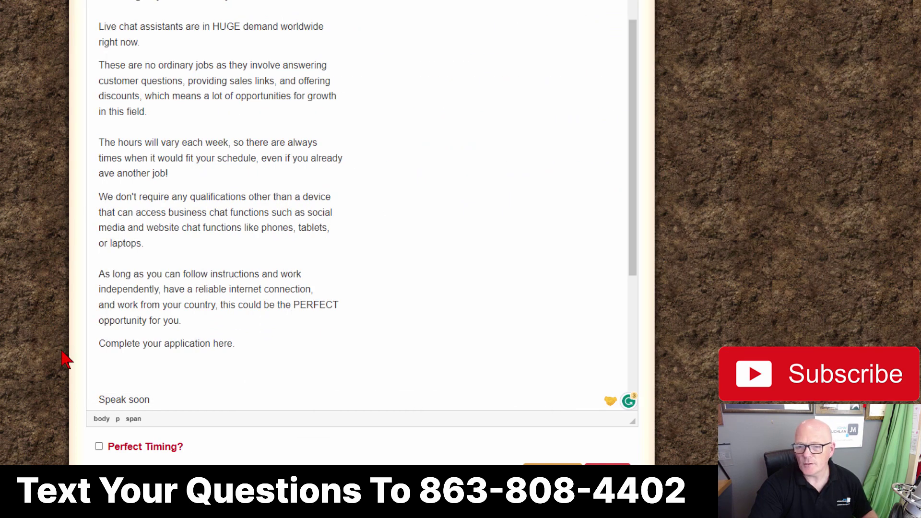
# Step: Link 'Complete your application here.' to the pasted https ClickBank affiliate hoplink
pyautogui.moveTo(102, 344); pyautogui.dragTo(243, 343)
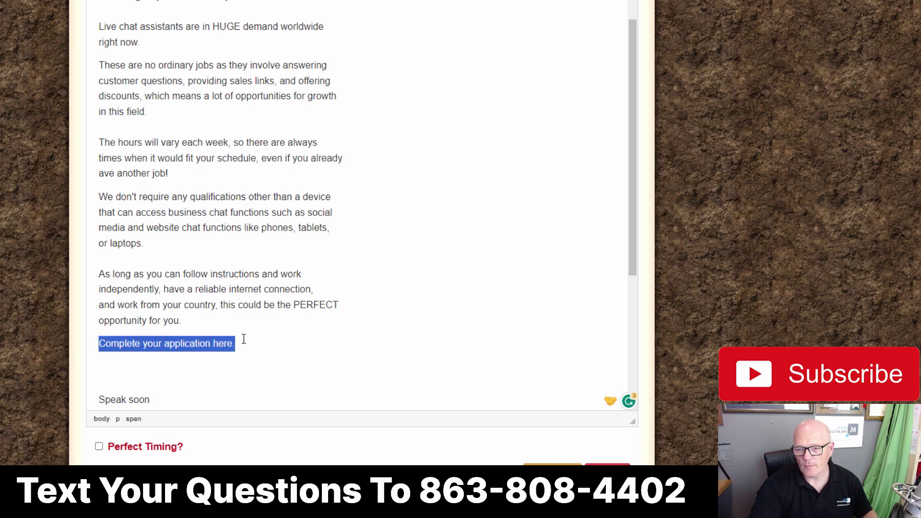
pyautogui.scroll(1, 438, 249)
pyautogui.scroll(5, 438, 249)
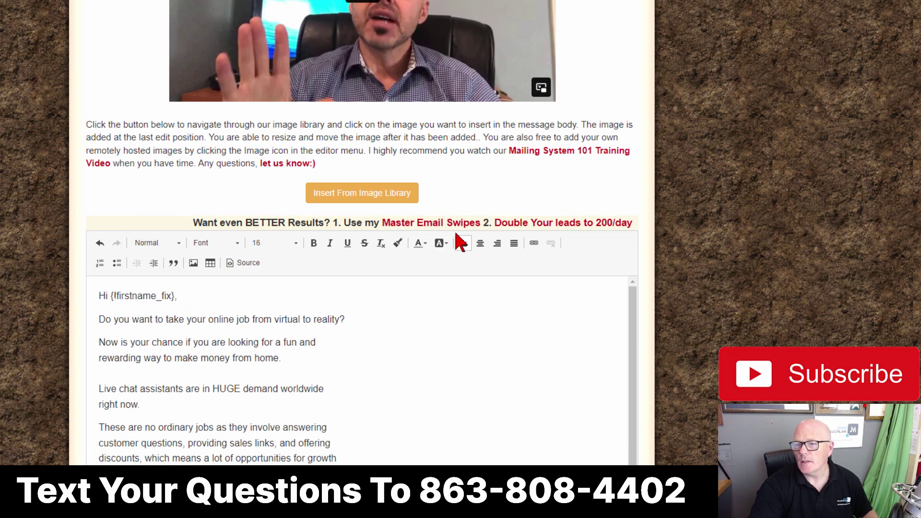
pyautogui.click(534, 244)
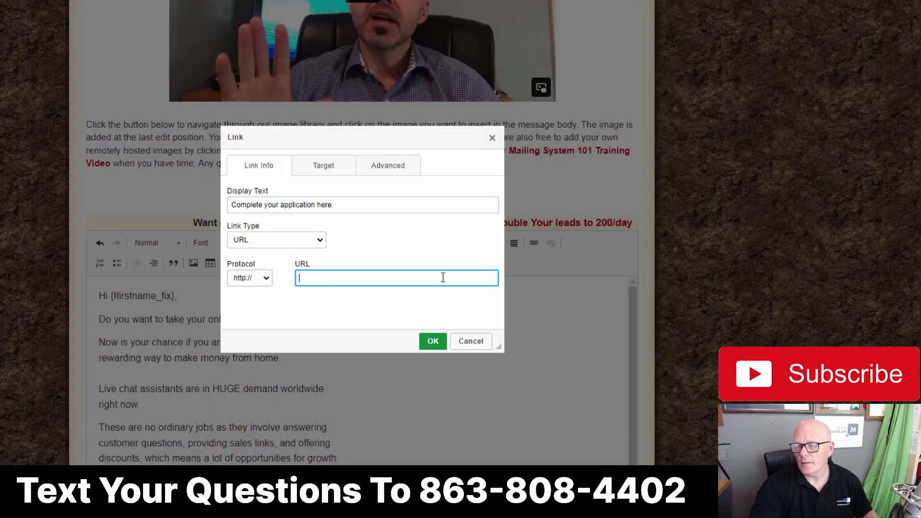
pyautogui.rightClick(317, 278)
pyautogui.click(345, 361)
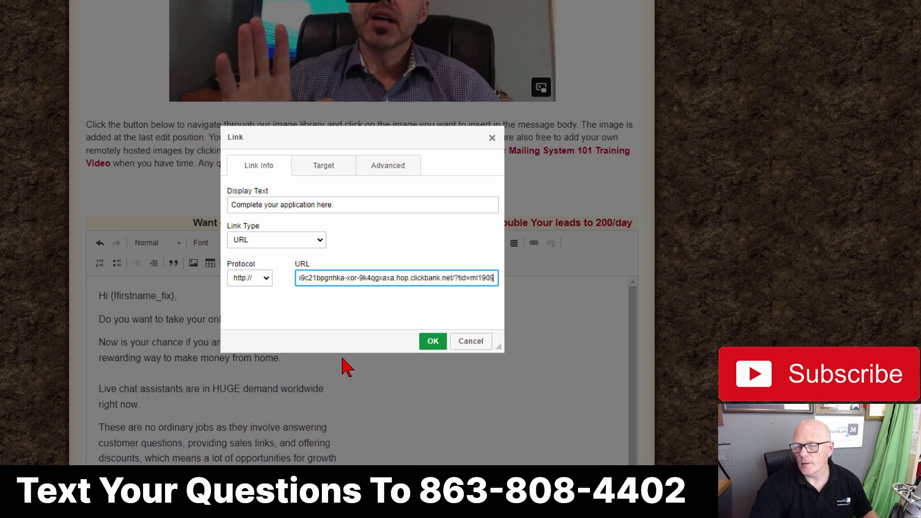
pyautogui.click(277, 302)
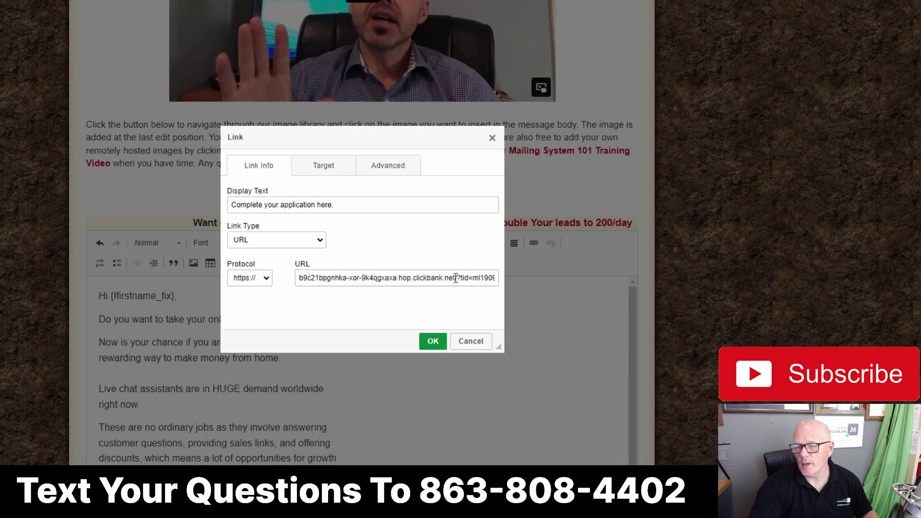
pyautogui.click(433, 341)
pyautogui.scroll(-10, 431, 333)
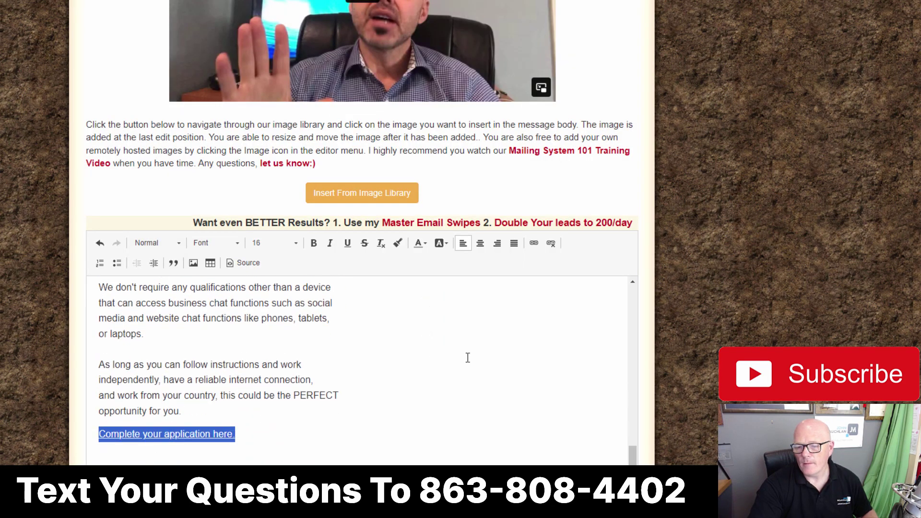
# Step: Delete the blank line between the application link and 'Speak soon', then review the email
pyautogui.scroll(-7, 753, 273)
pyautogui.click(106, 136)
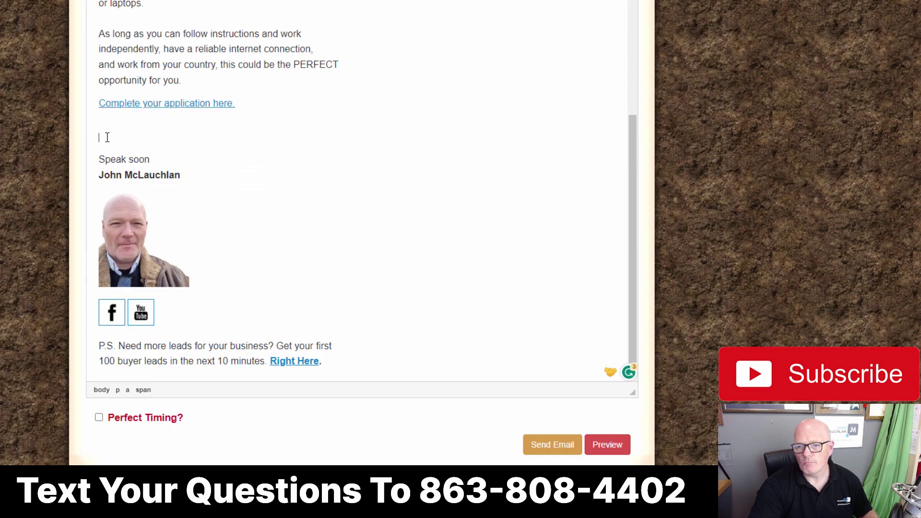
pyautogui.press('Delete')
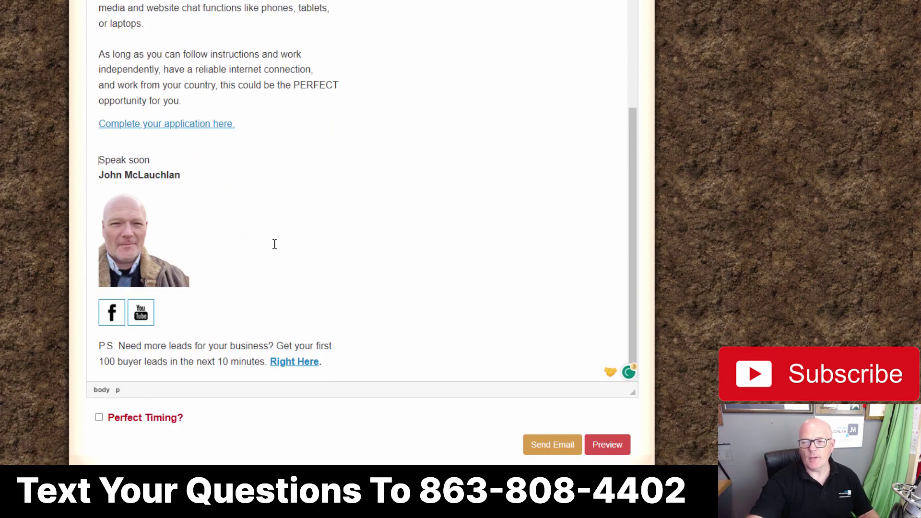
pyautogui.scroll(4, 370, 252)
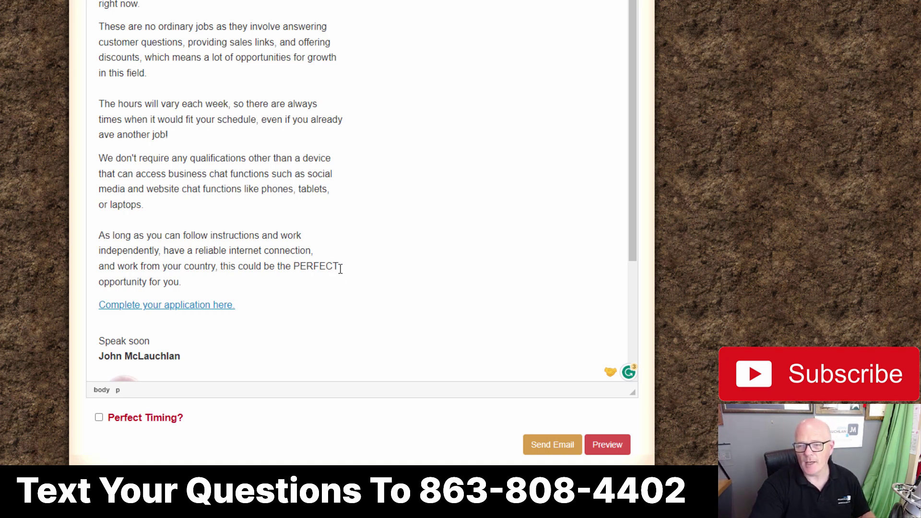
pyautogui.scroll(2, 446, 161)
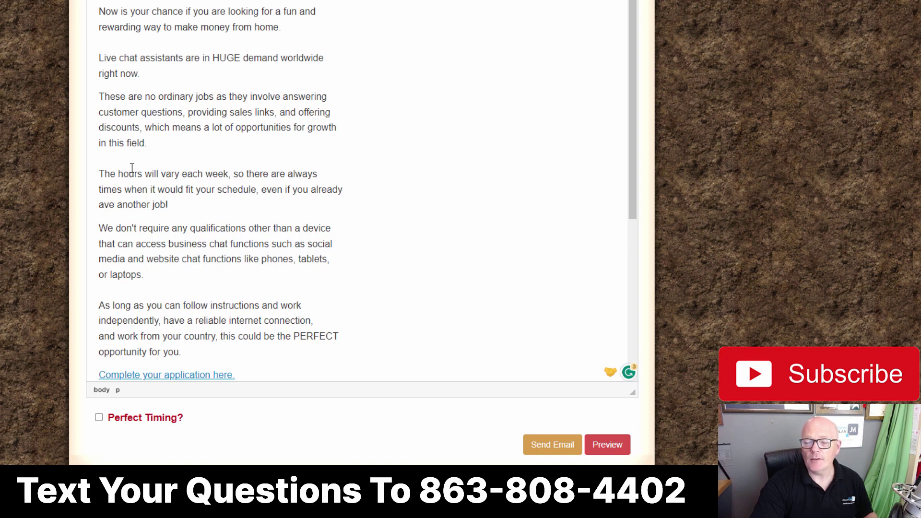
pyautogui.scroll(-1, 356, 186)
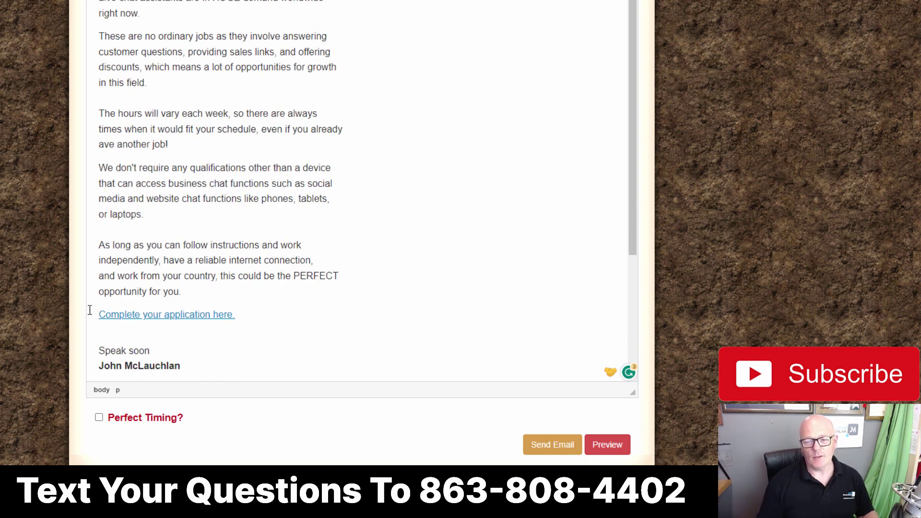
pyautogui.scroll(1, 438, 242)
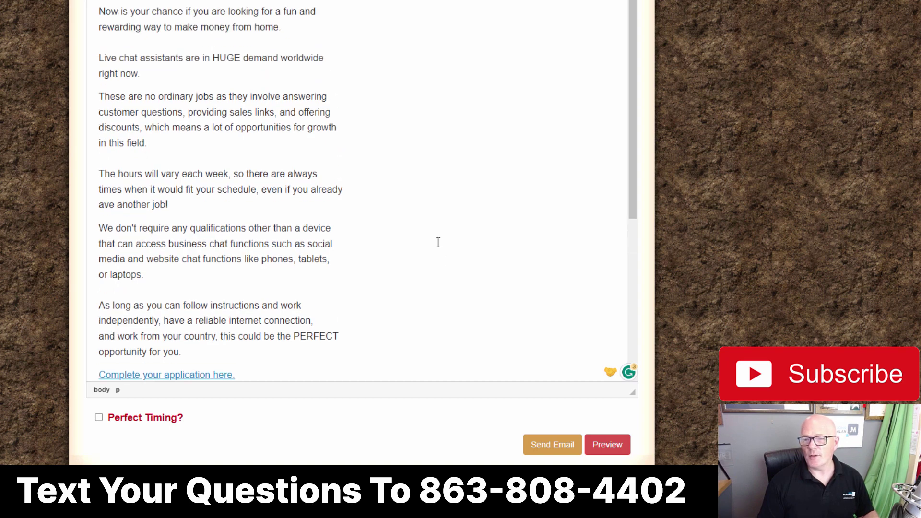
pyautogui.scroll(-2, 439, 242)
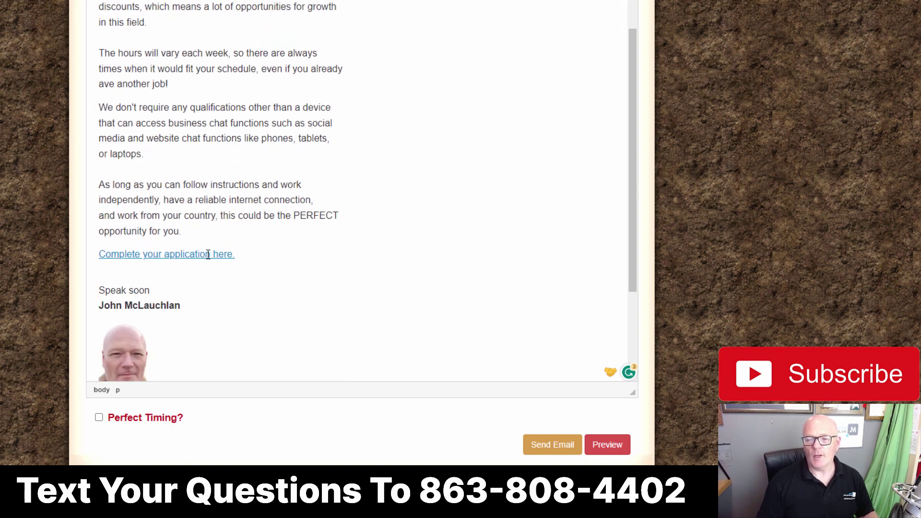
# Step: Capitalize 'Your', 'Application' and 'Here' in the link text
pyautogui.click(144, 254)
pyautogui.press('Delete')
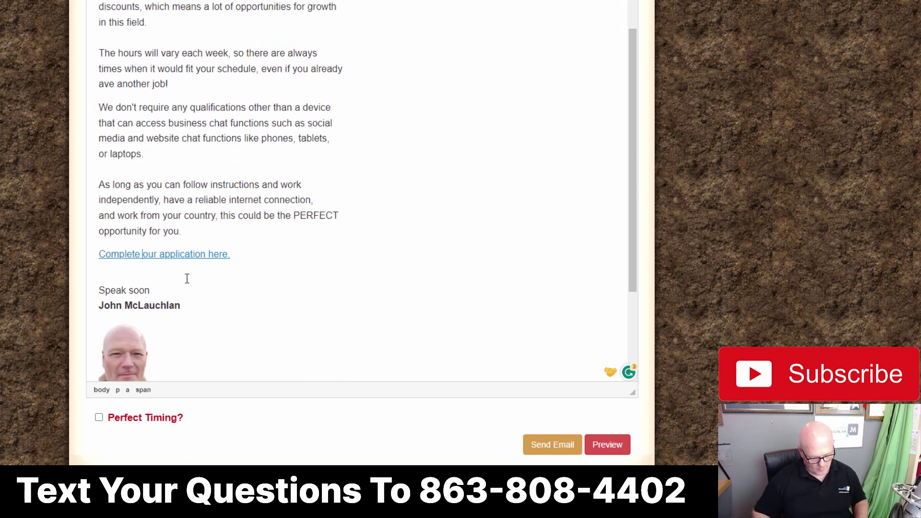
pyautogui.write('Y')
pyautogui.press('Right')
pyautogui.press('Right')
pyautogui.press('Right')
pyautogui.press('Right')
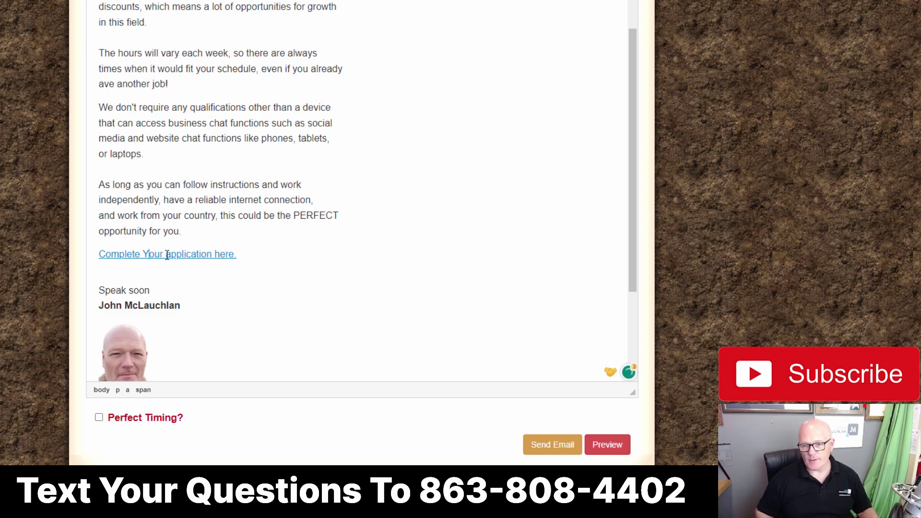
pyautogui.press('Delete')
pyautogui.write('A')
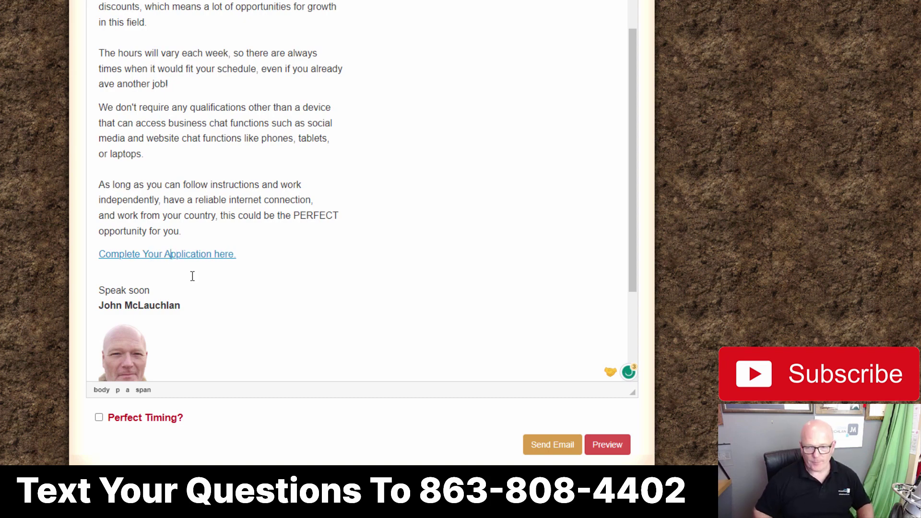
pyautogui.press('Delete')
pyautogui.write('H')
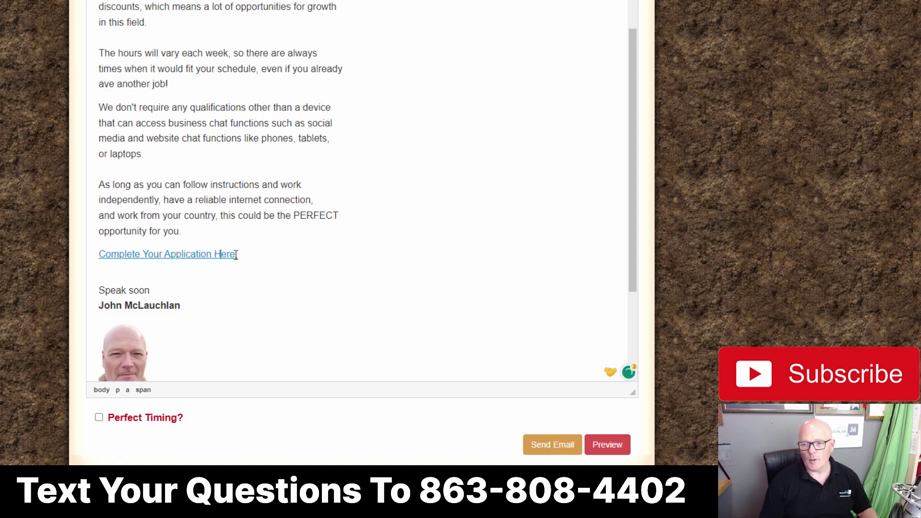
# Step: Make the 'Complete Your Application Here.' link bold
pyautogui.moveTo(239, 258); pyautogui.dragTo(93, 253)
pyautogui.scroll(10, 423, 85)
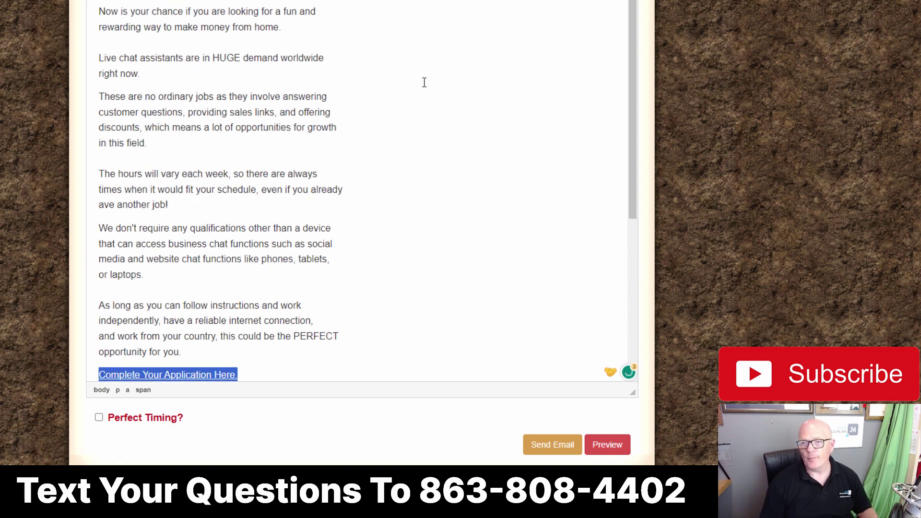
pyautogui.click(314, 214)
pyautogui.click(361, 424)
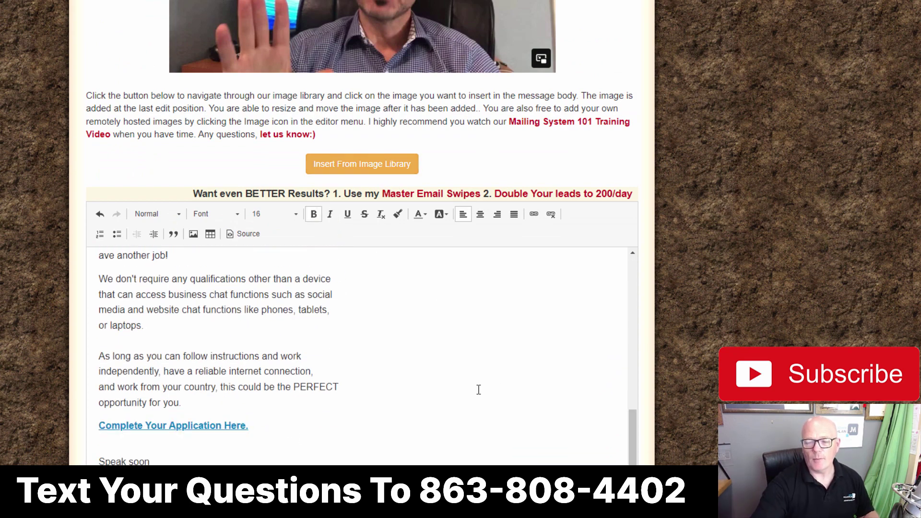
pyautogui.scroll(-5, 479, 389)
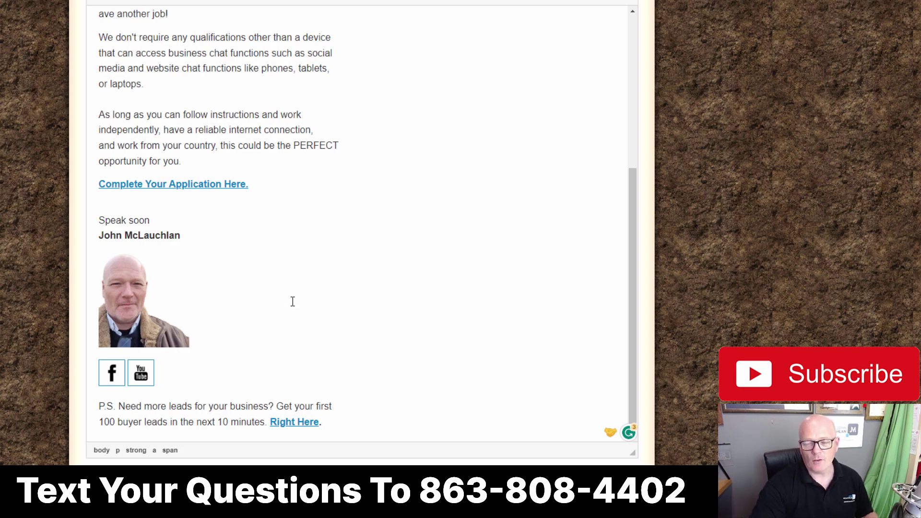
pyautogui.click(125, 294)
pyautogui.scroll(5, 402, 249)
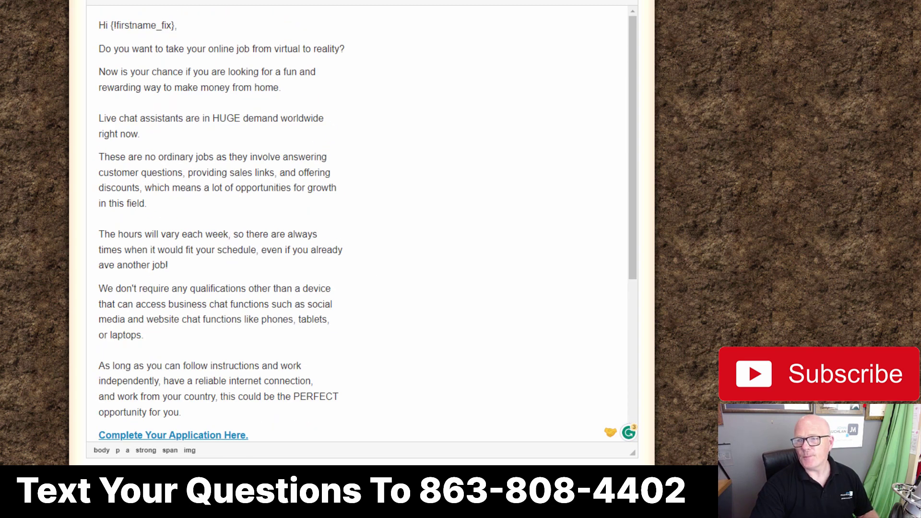
pyautogui.hotkey('ctrl', 'l')
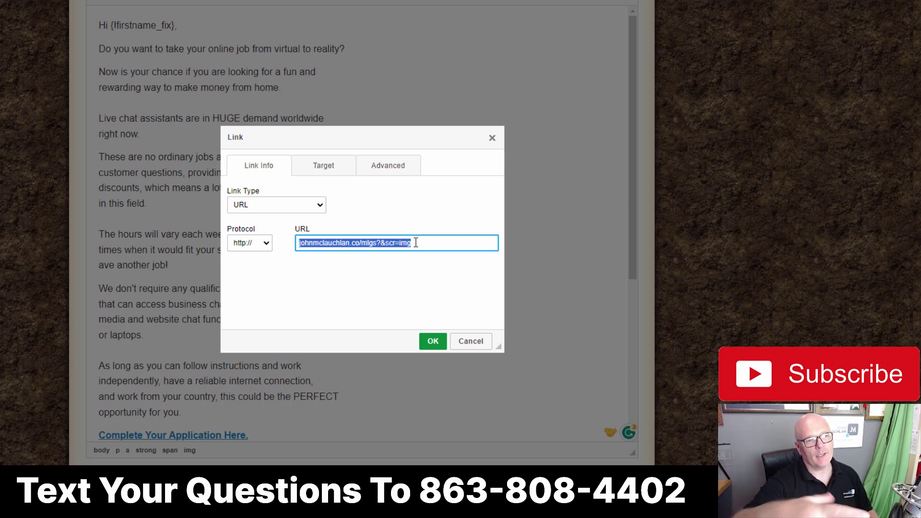
pyautogui.click(471, 343)
pyautogui.scroll(-6, 453, 285)
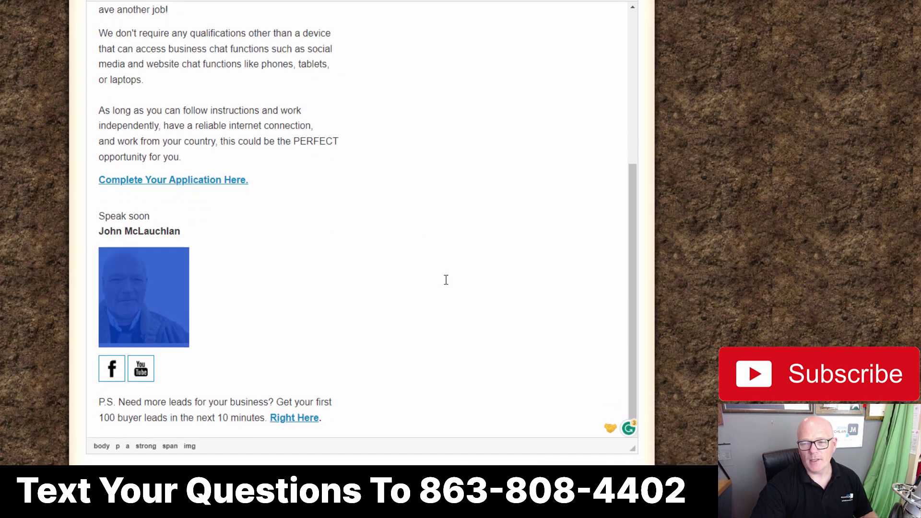
pyautogui.click(328, 198)
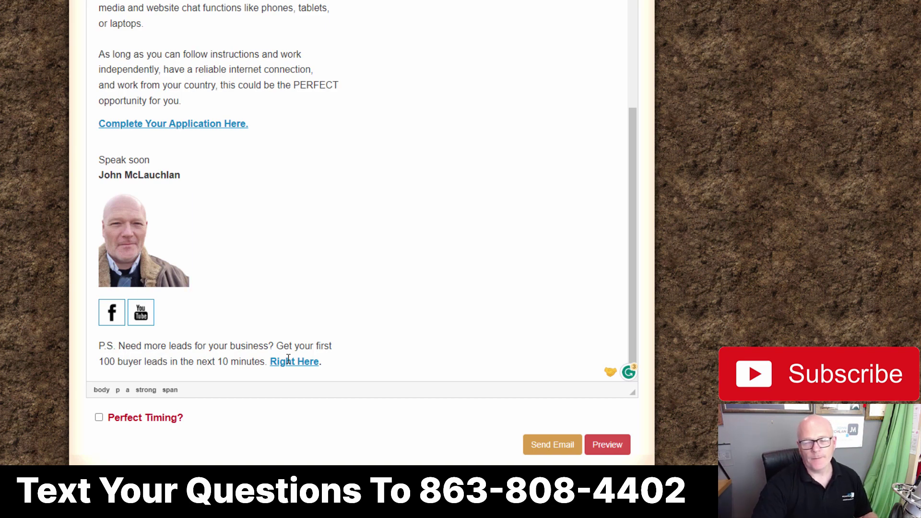
# Step: Preview the email and follow its bold application link to the Find Your Perfect Online Job page
pyautogui.click(607, 444)
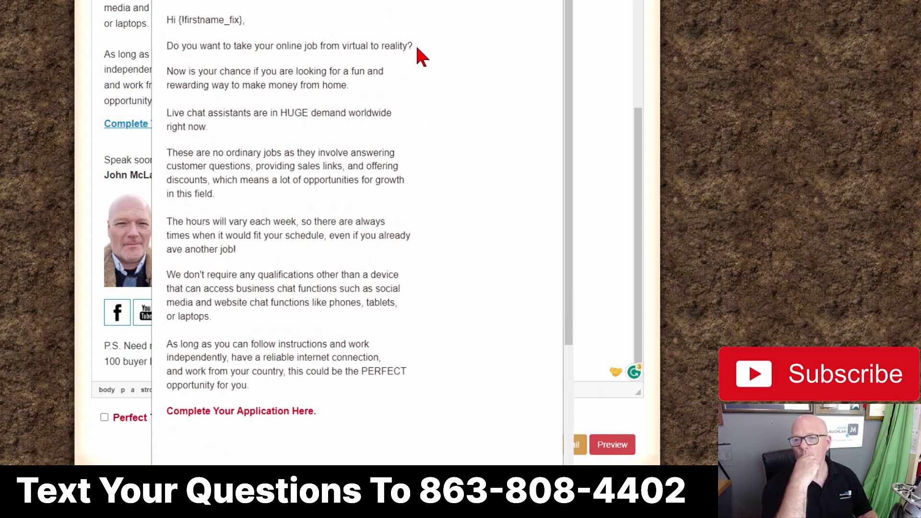
pyautogui.scroll(-3, 493, 319)
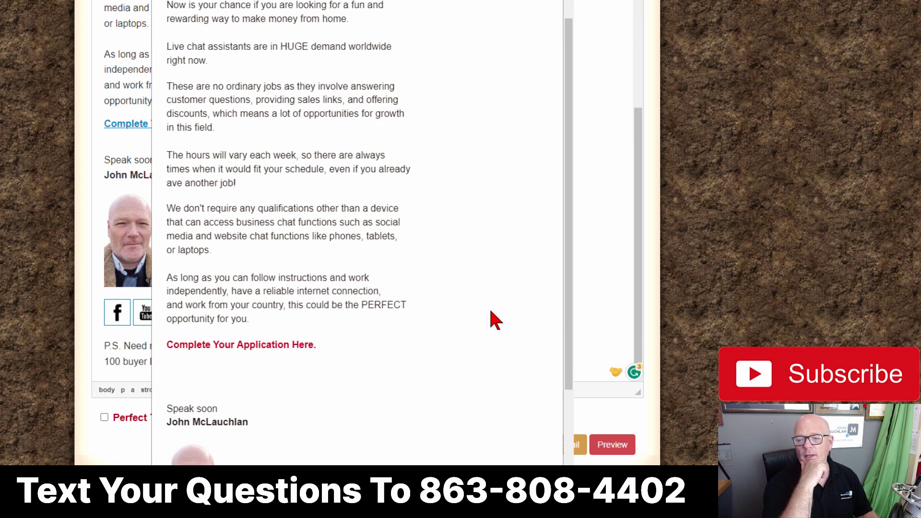
pyautogui.click(258, 291)
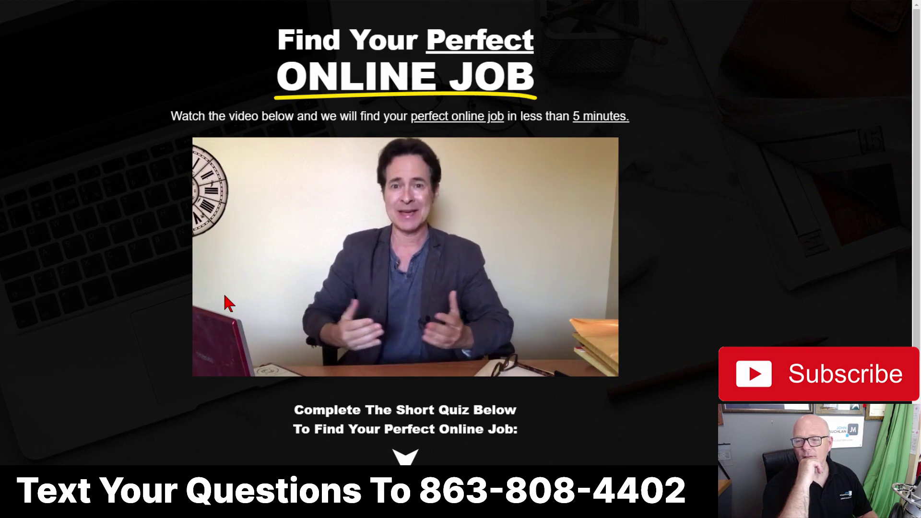
# Step: Pause the intro video and bring the 'How much do you want to earn?' quiz into view
pyautogui.click(384, 257)
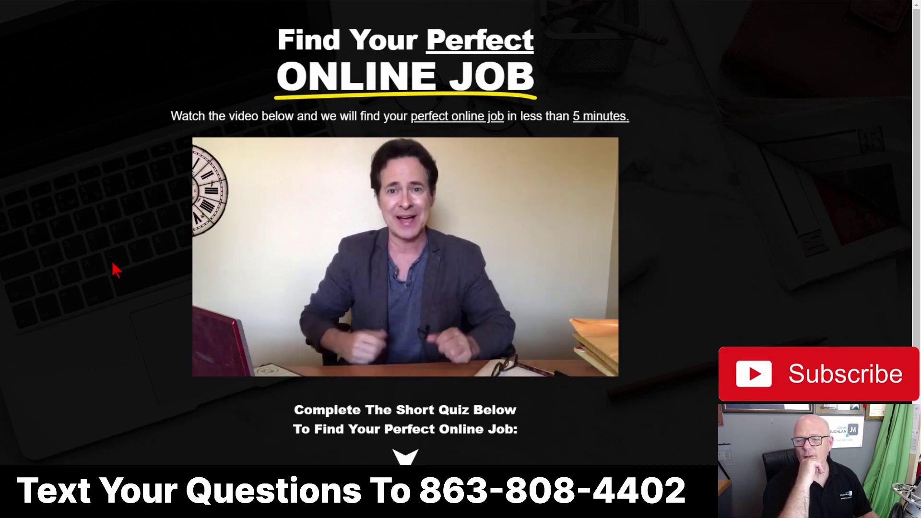
pyautogui.scroll(-3, 120, 288)
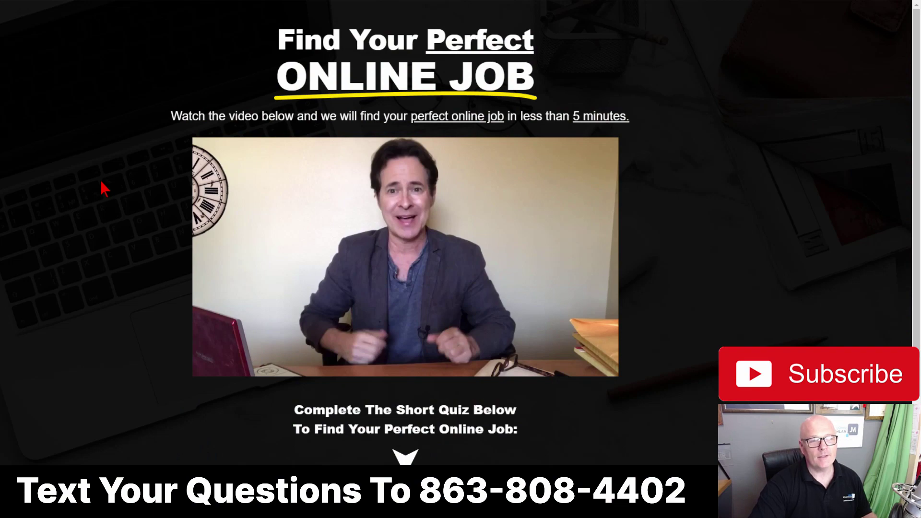
pyautogui.moveTo(447, 209)
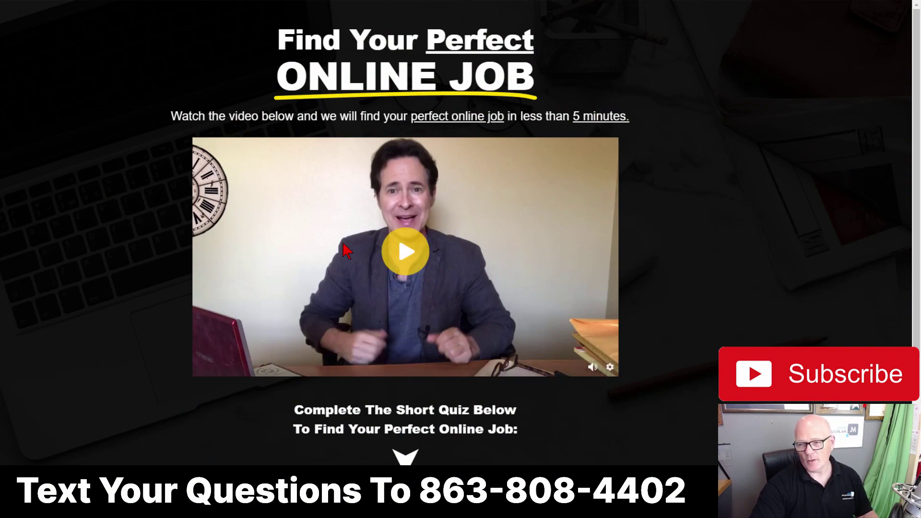
pyautogui.scroll(-3, 197, 257)
pyautogui.scroll(-2, 132, 286)
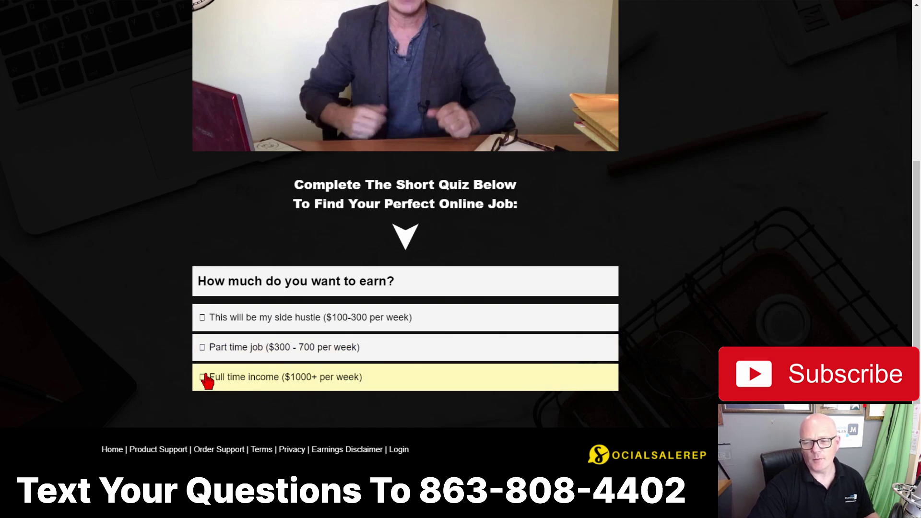
# Step: Answer the quiz: Full time income, Desktop computer, Yes to internet, and Facebook
pyautogui.click(199, 378)
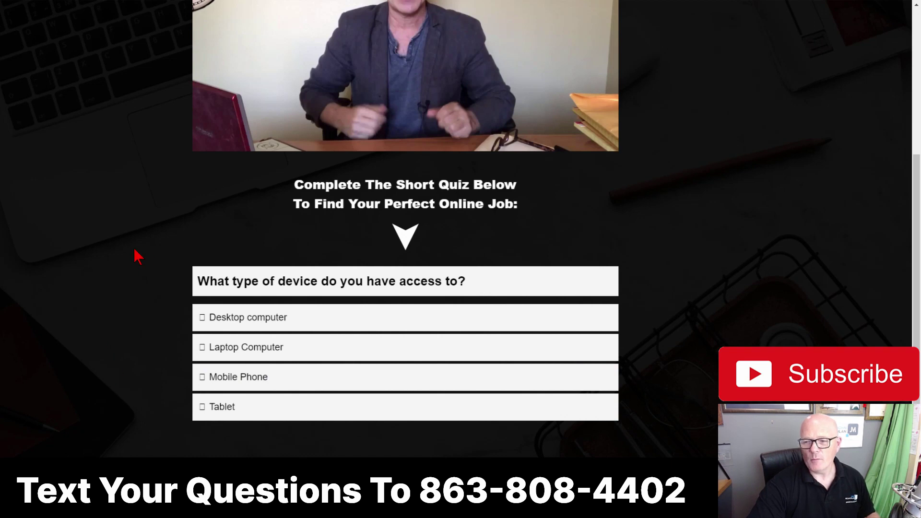
pyautogui.click(205, 327)
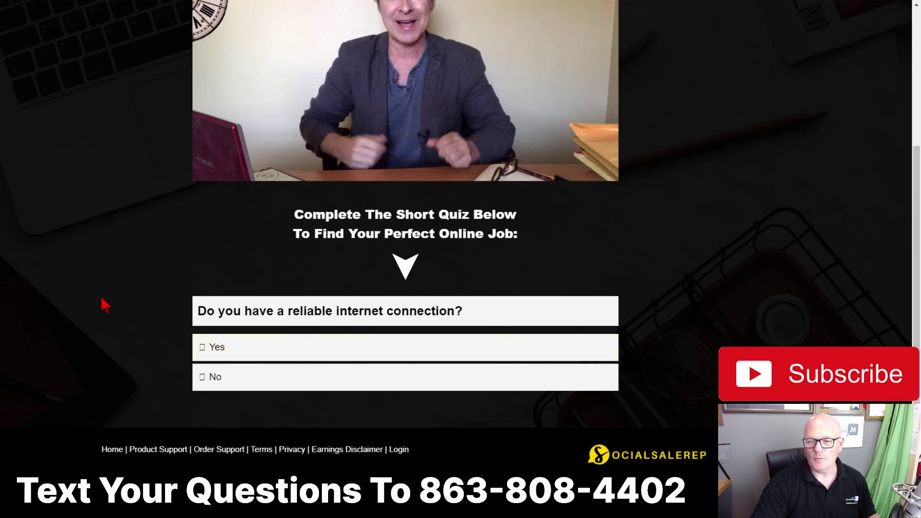
pyautogui.click(204, 349)
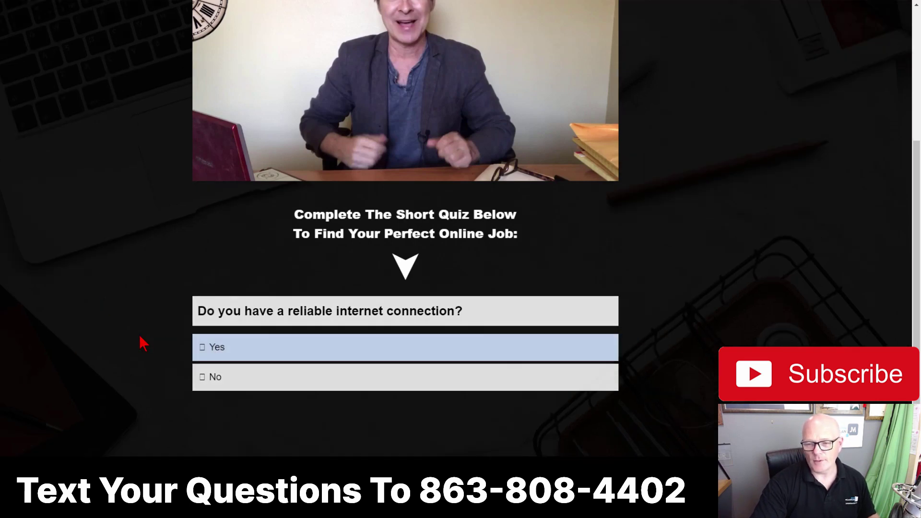
pyautogui.scroll(-3, 144, 344)
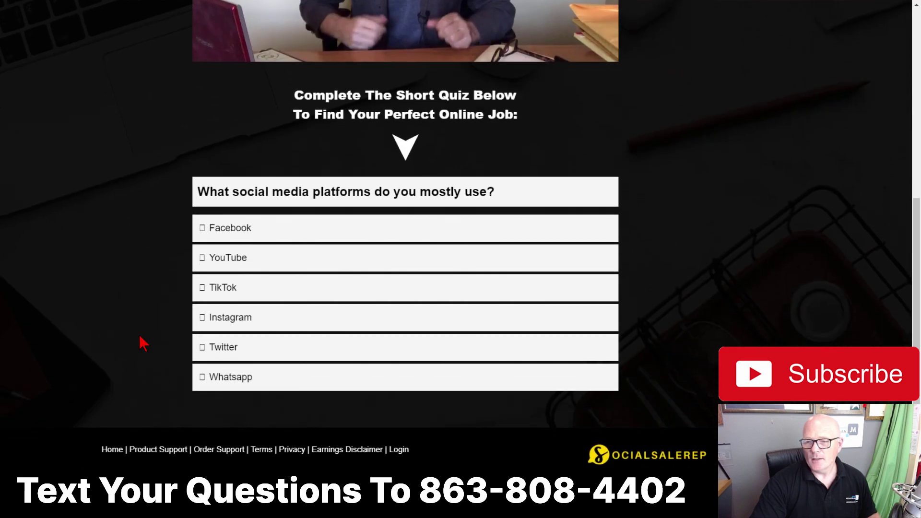
pyautogui.click(215, 227)
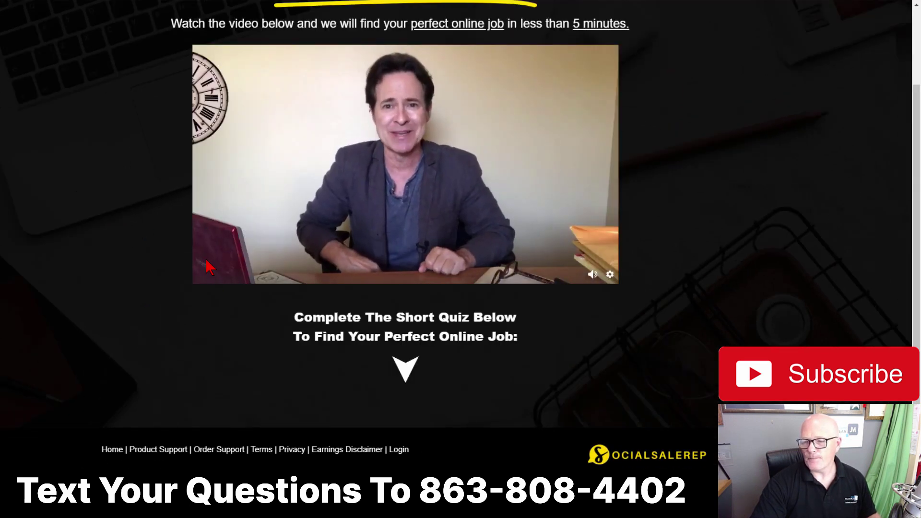
# Step: Pause the video and start sign-up for the recommended Live Chat Assistant role
pyautogui.click(210, 268)
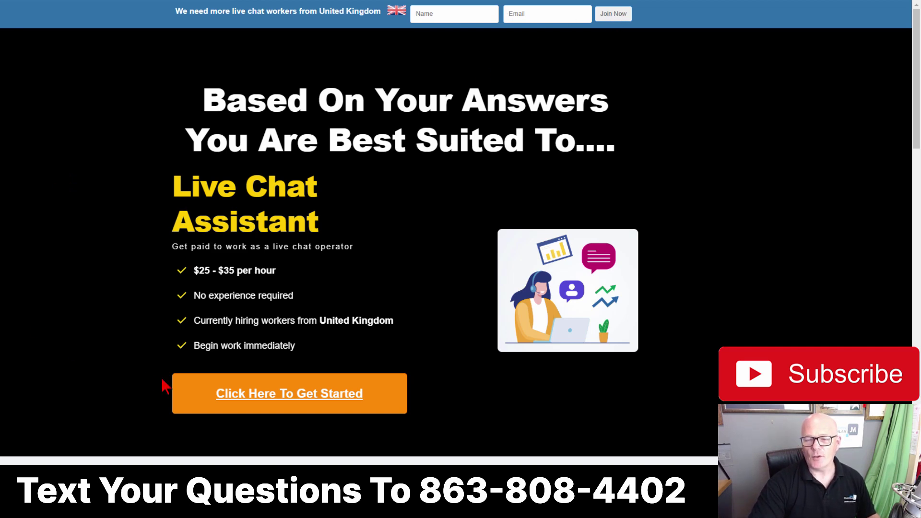
pyautogui.click(272, 401)
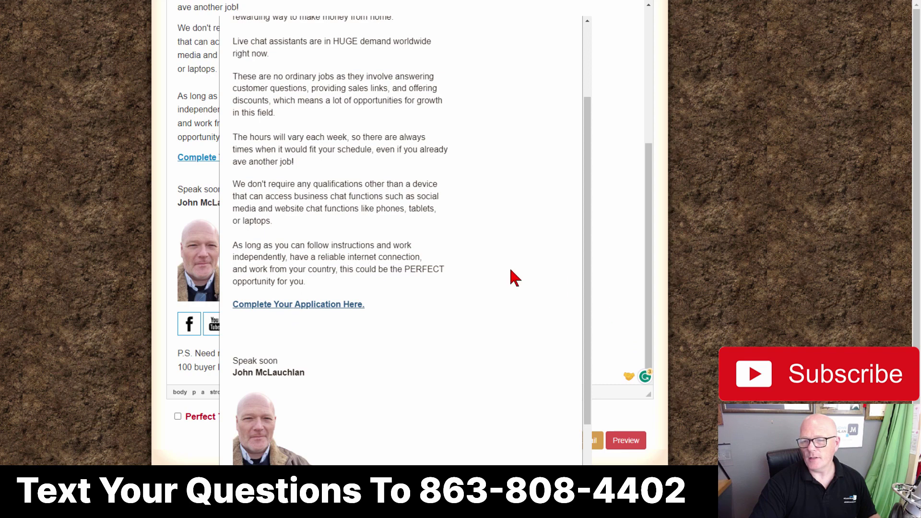
pyautogui.scroll(3, 510, 267)
# Step: Close the email preview and tick the Perfect Timing? option below the email body
pyautogui.click(624, 281)
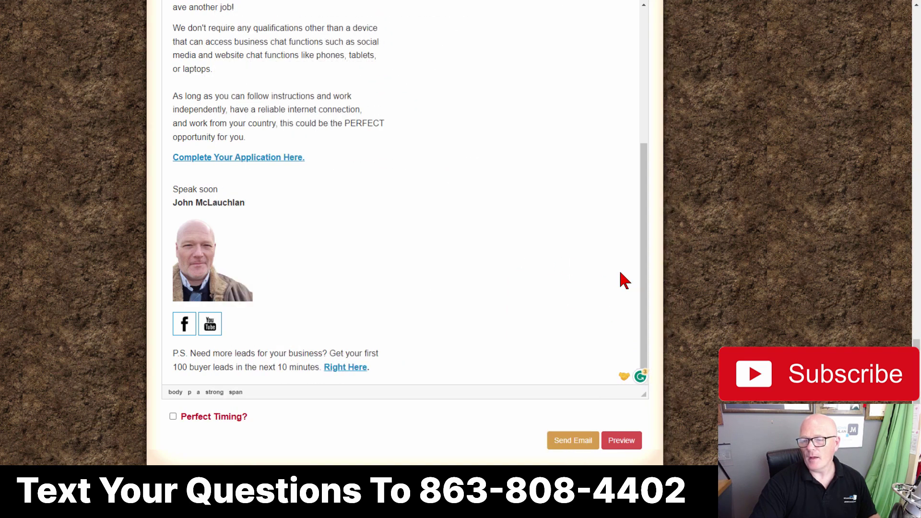
pyautogui.click(173, 417)
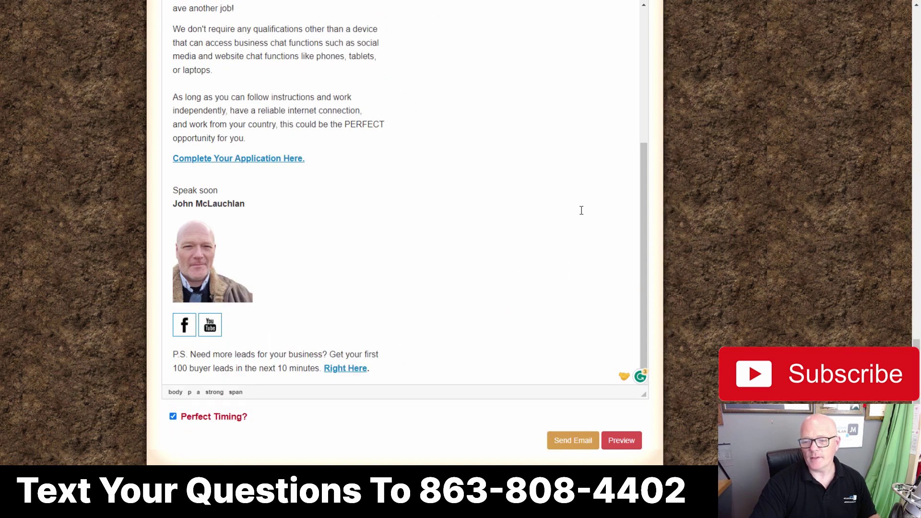
pyautogui.scroll(5, 582, 210)
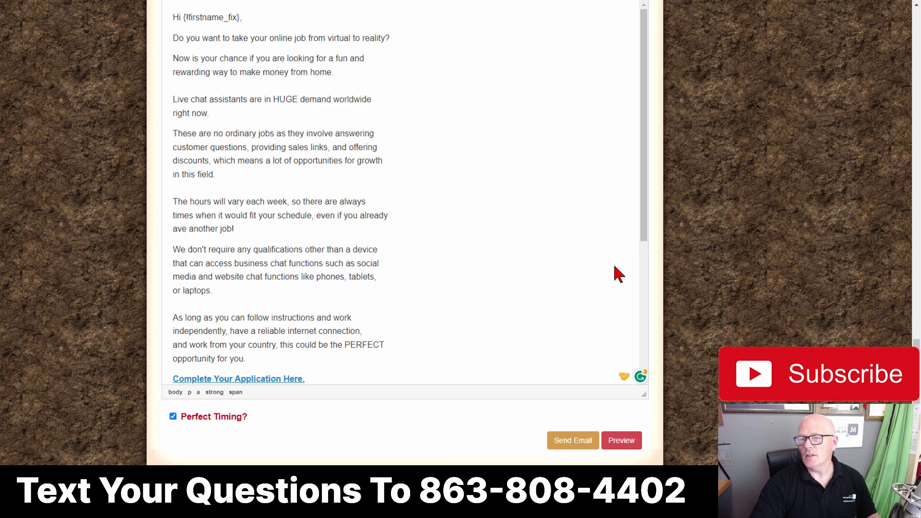
pyautogui.scroll(15, 448, 266)
pyautogui.scroll(5, 449, 266)
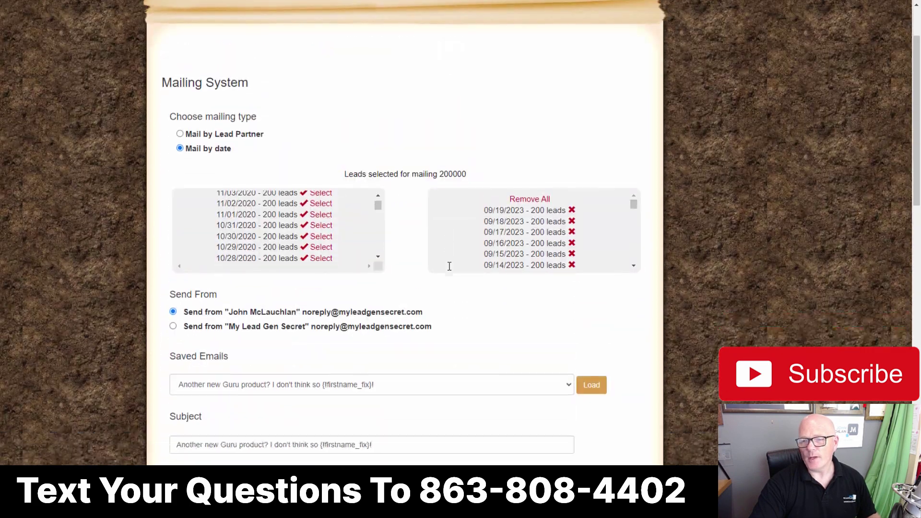
pyautogui.scroll(-8, 450, 267)
pyautogui.scroll(-2, 449, 265)
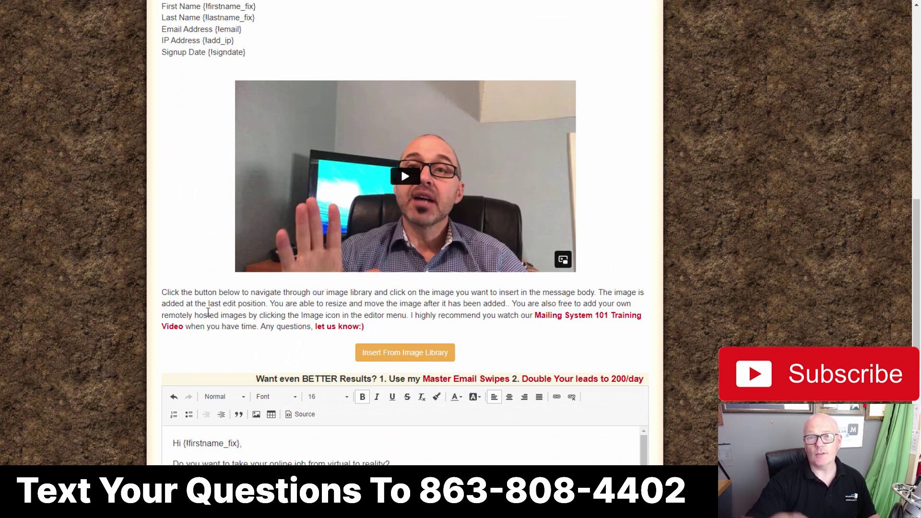
# Step: Show the email as HTML source, select it all, and position an empty Notepad window
pyautogui.click(296, 416)
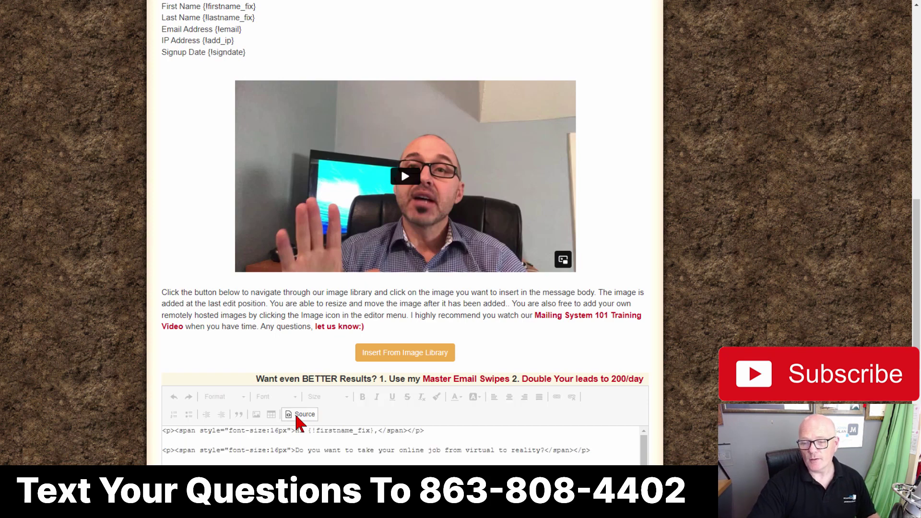
pyautogui.scroll(-3, 294, 411)
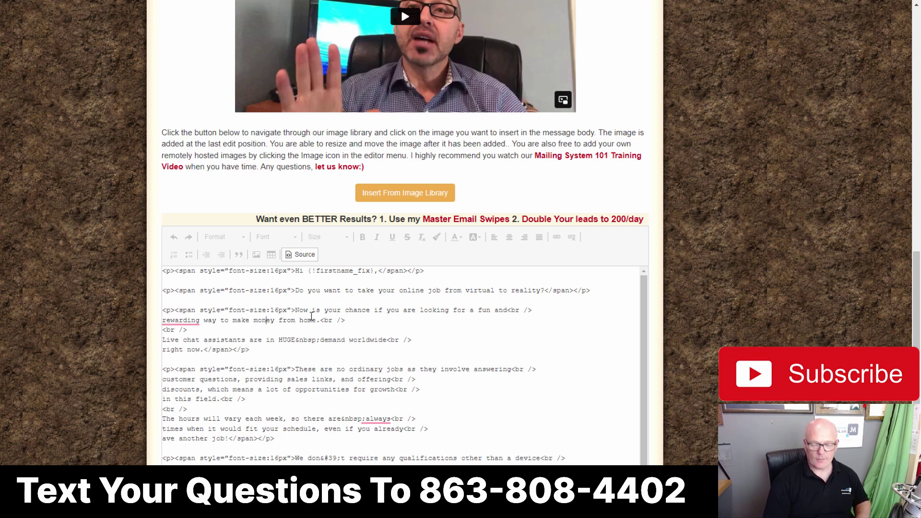
pyautogui.hotkey('ctrl', 'a')
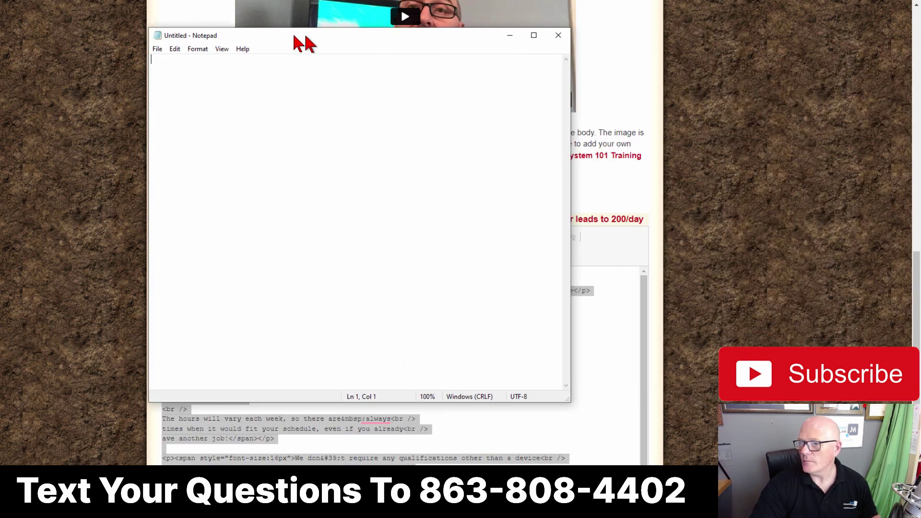
pyautogui.moveTo(302, 37); pyautogui.dragTo(263, 45)
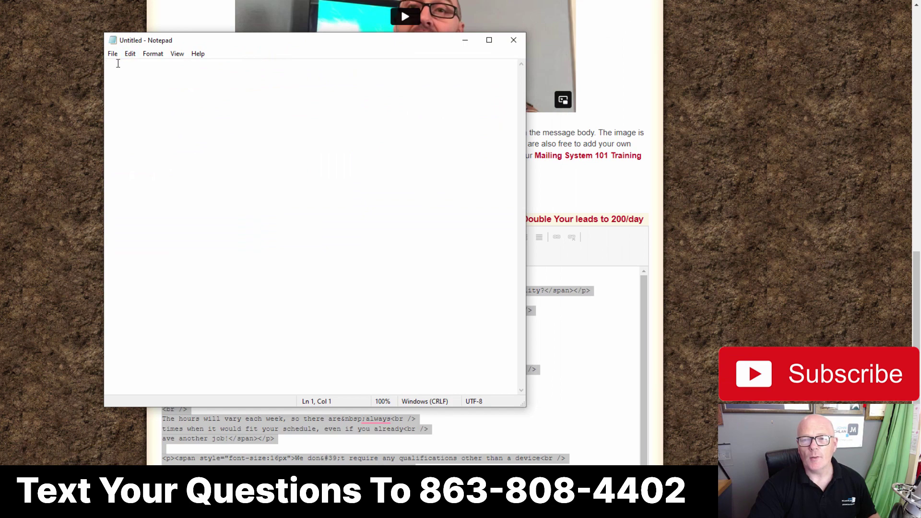
# Step: Paste the email's HTML source into Notepad and move the window off screen
pyautogui.rightClick(118, 66)
pyautogui.click(134, 110)
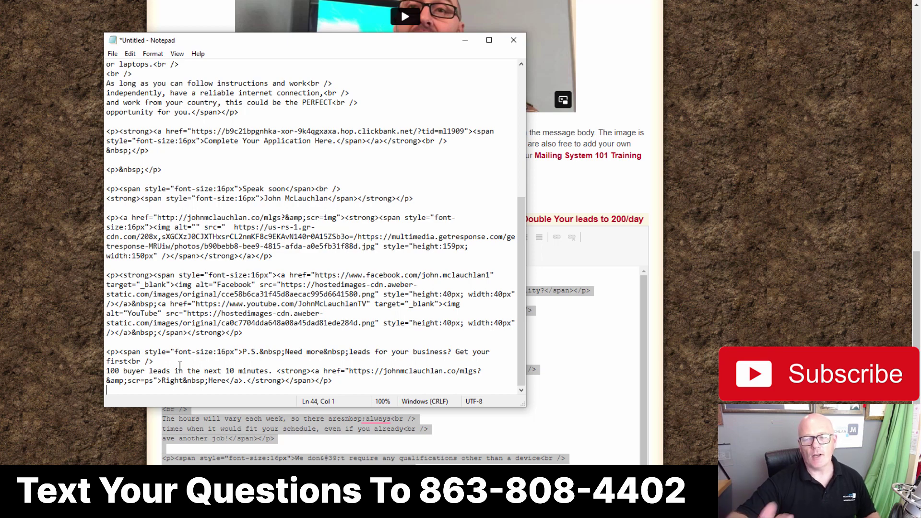
pyautogui.scroll(10, 384, 67)
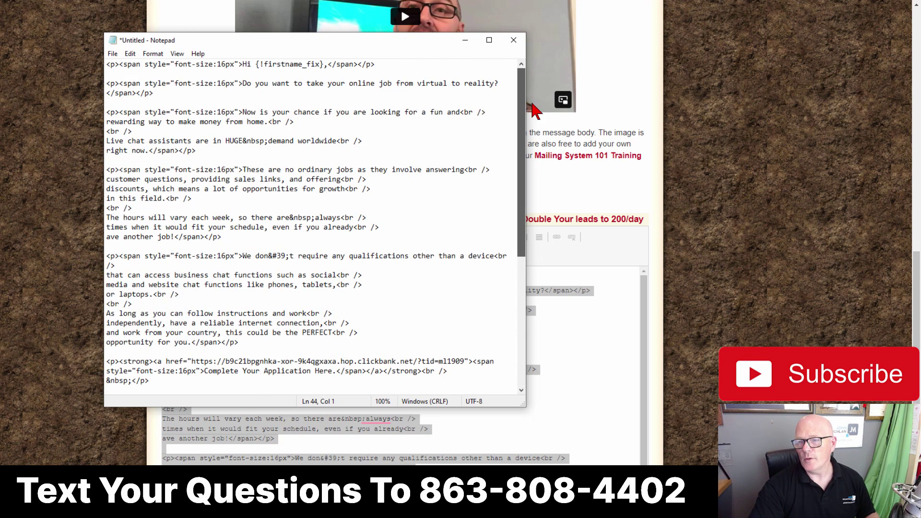
pyautogui.moveTo(352, 41); pyautogui.dragTo(920, 42)
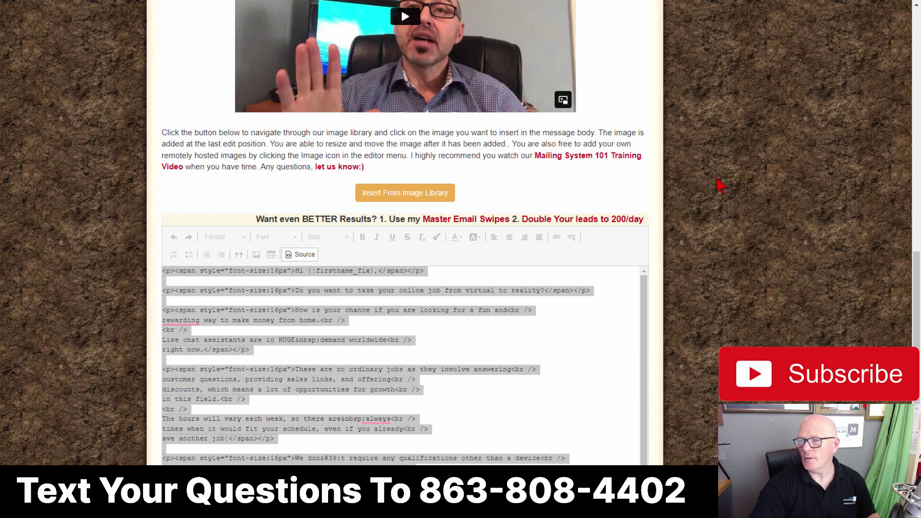
# Step: Remove the trailing '{!firstname_fix}!' so the subject ends at 'Yes please!', then view ClickBank Marketplace
pyautogui.scroll(1, 406, 287)
pyautogui.scroll(9, 406, 287)
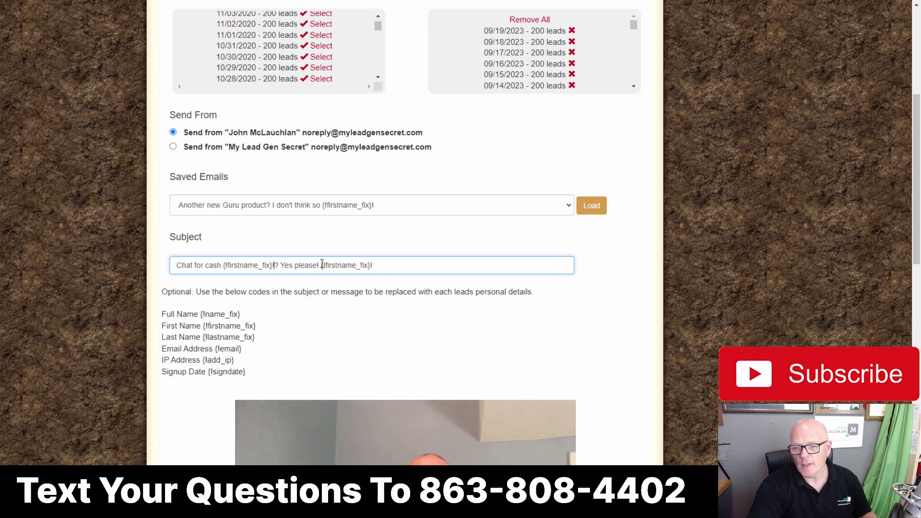
pyautogui.moveTo(322, 265); pyautogui.dragTo(412, 265)
pyautogui.press('BackSpace')
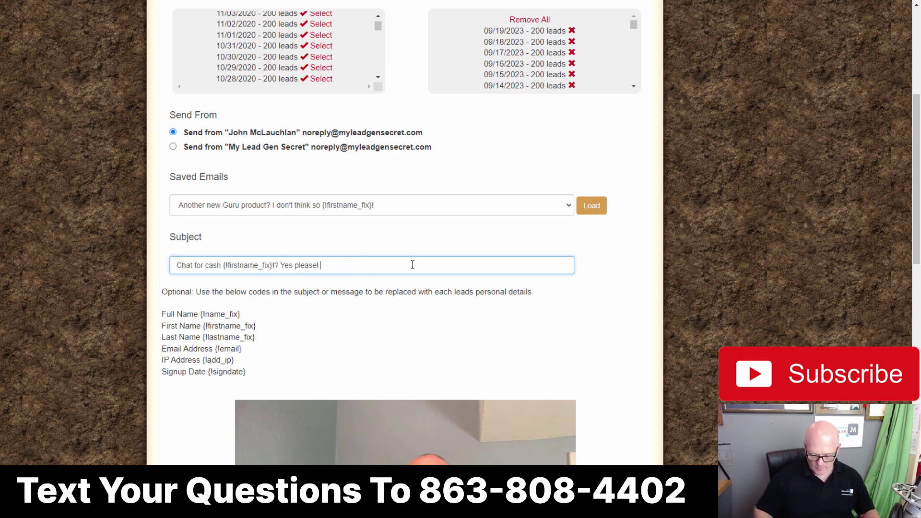
pyautogui.click(178, 265)
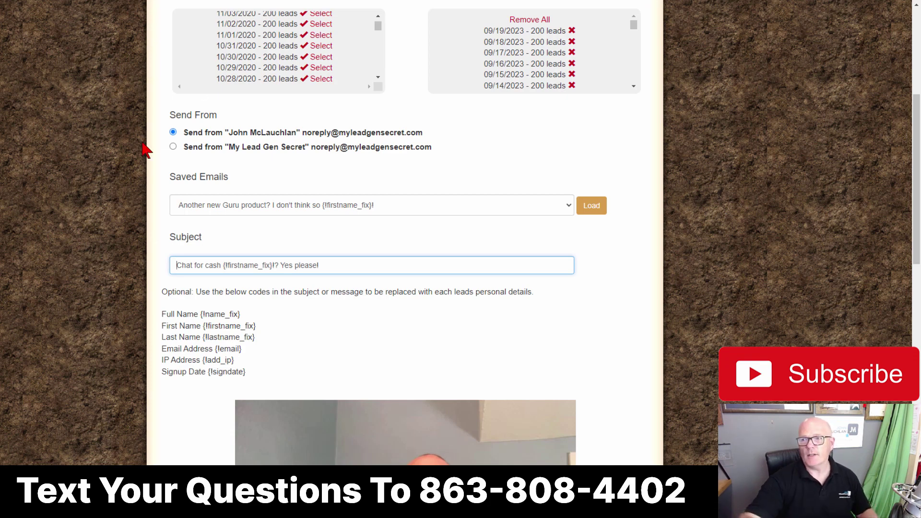
pyautogui.click(53, 0)
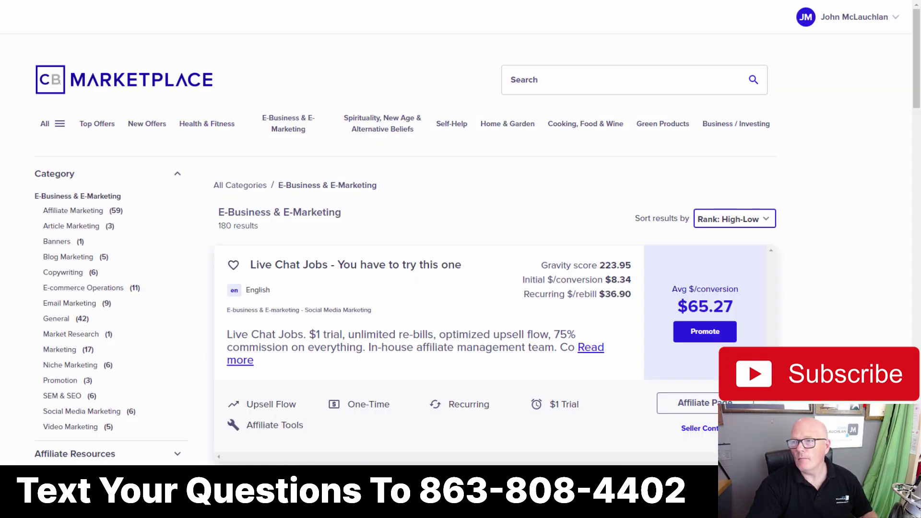
# Step: Copy Email 1's '$37 / hr' pre-header from the ClickBank swipe page and return to the mailer
pyautogui.click(159, 0)
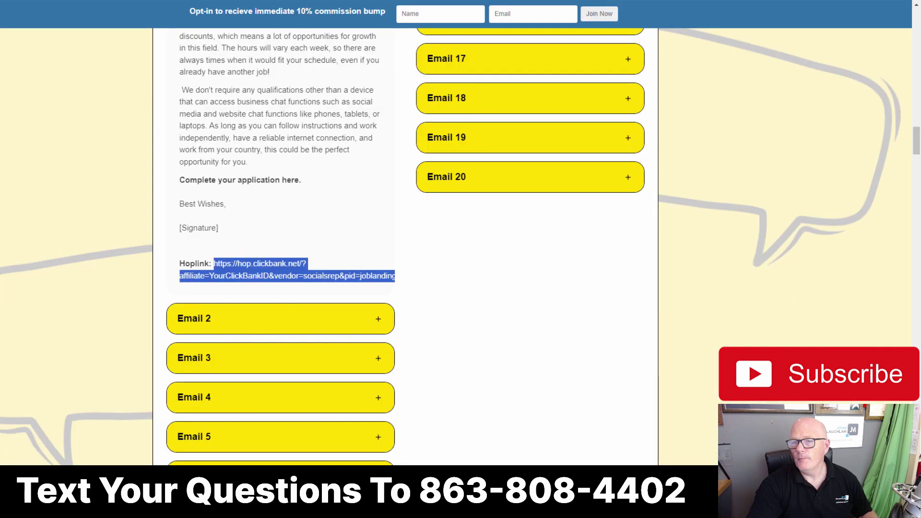
pyautogui.scroll(6, 192, 238)
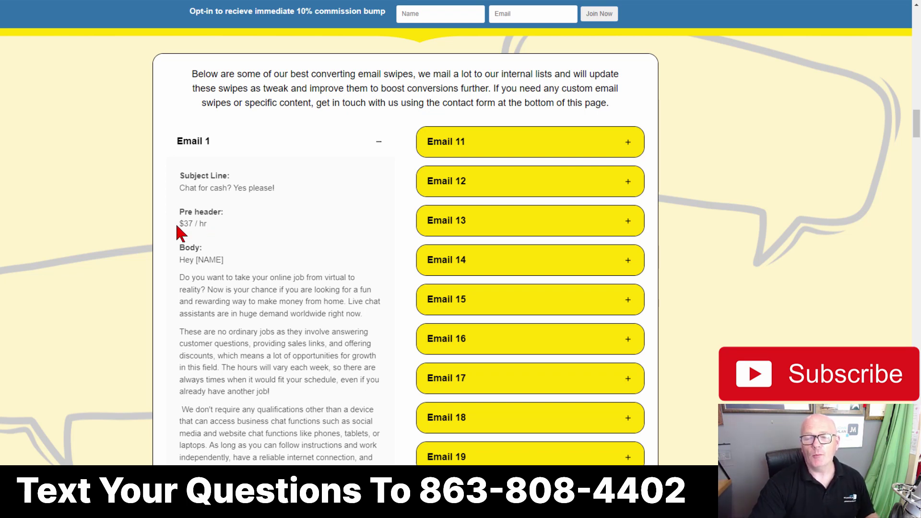
pyautogui.tripleClick(195, 226)
pyautogui.rightClick(197, 224)
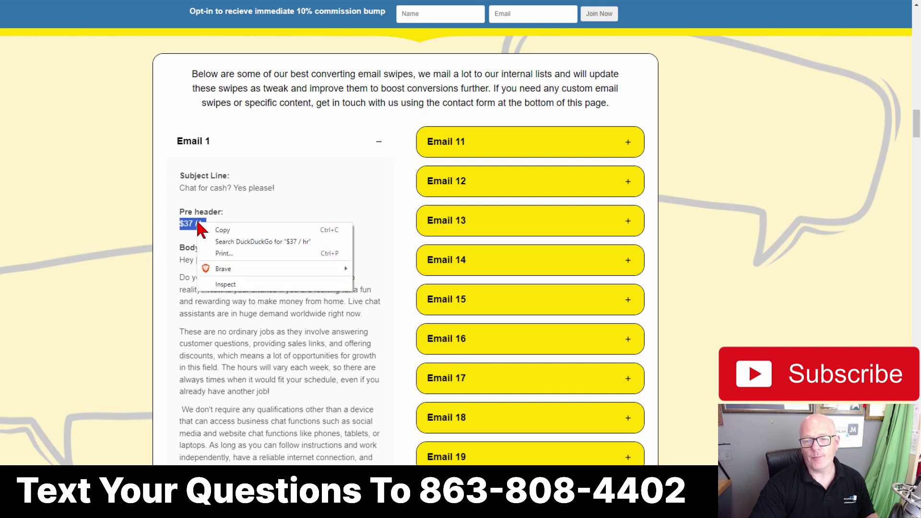
pyautogui.click(222, 230)
pyautogui.hotkey('ctrl', 'Tab')
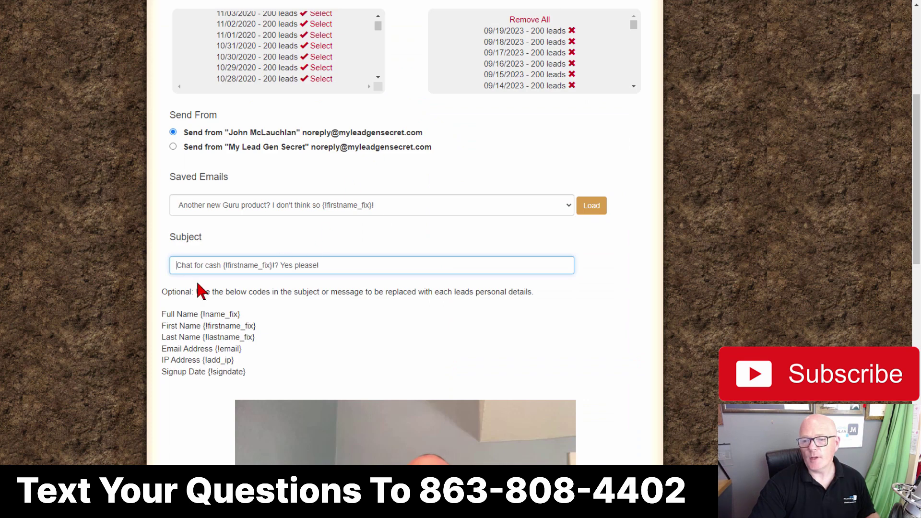
# Step: Prefix the subject with '[$37 / hr]' and copy the complete subject line
pyautogui.write('[')
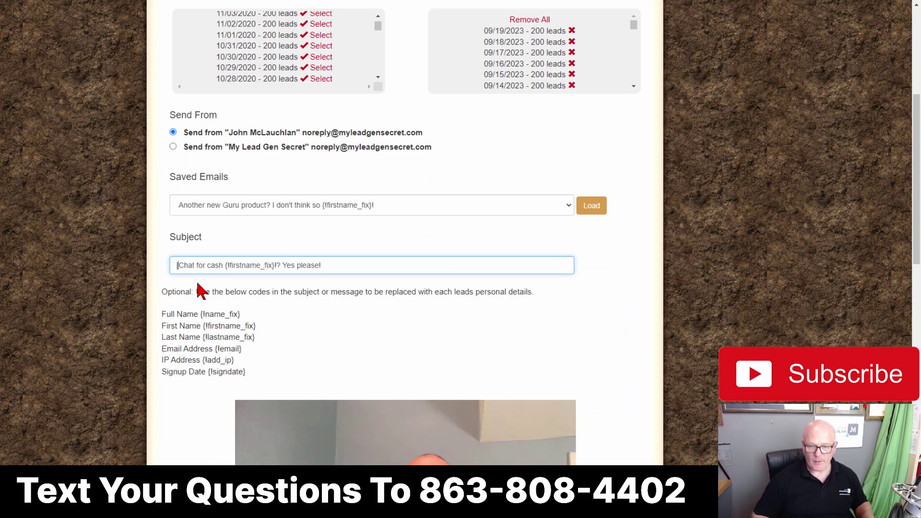
pyautogui.write('$37 / hr')
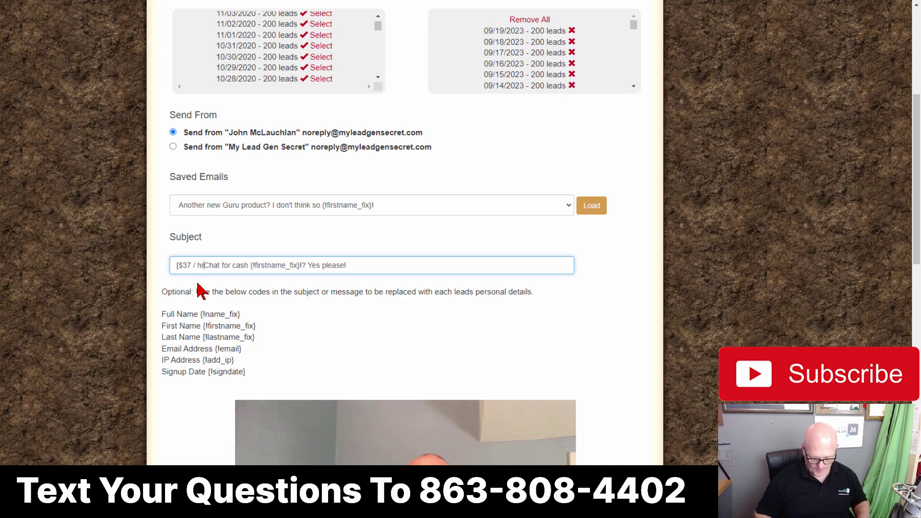
pyautogui.write(']')
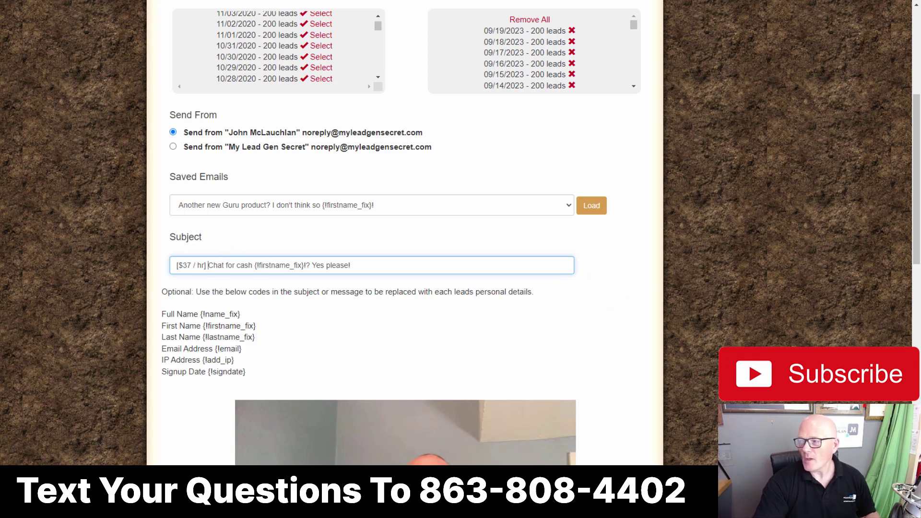
pyautogui.click(176, 265)
pyautogui.moveTo(176, 266); pyautogui.dragTo(274, 284)
pyautogui.rightClick(268, 271)
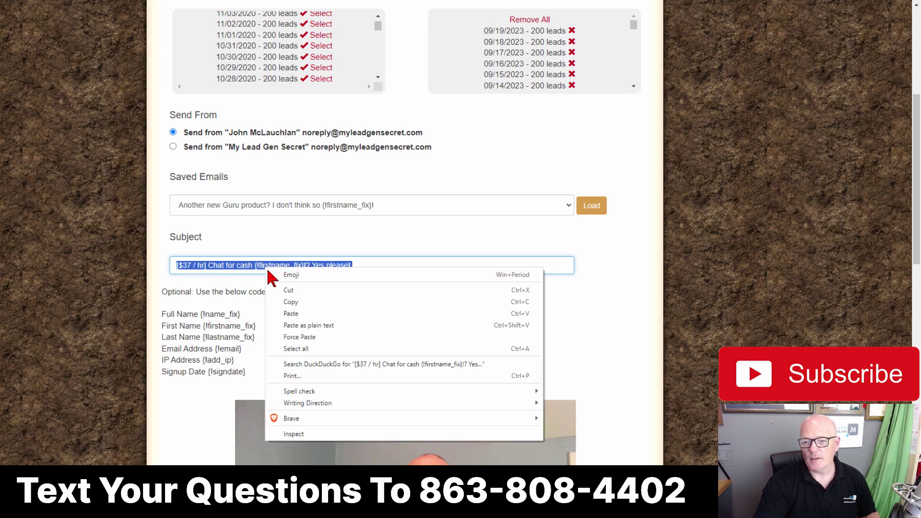
pyautogui.click(290, 302)
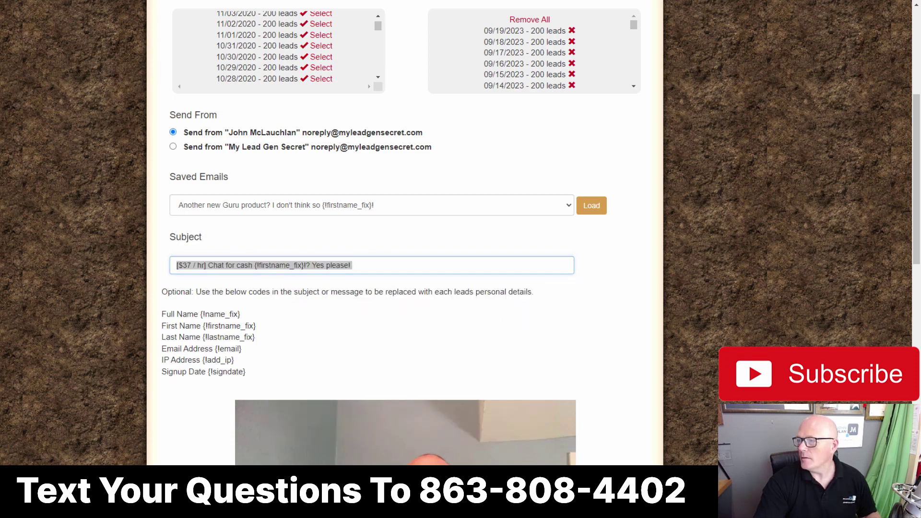
pyautogui.moveTo(920, 56); pyautogui.dragTo(310, 59)
# Step: Paste the subject line above the email HTML in Notepad and select the whole text
pyautogui.click(212, 82)
pyautogui.press('Return')
pyautogui.press('Return')
pyautogui.press('Up')
pyautogui.press('Up')
pyautogui.hotkey('ctrl', 'v')
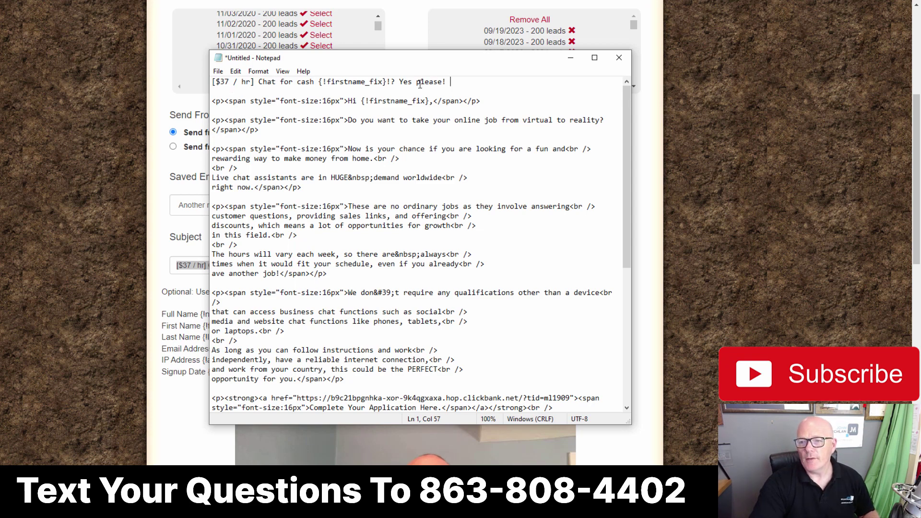
pyautogui.click(314, 101)
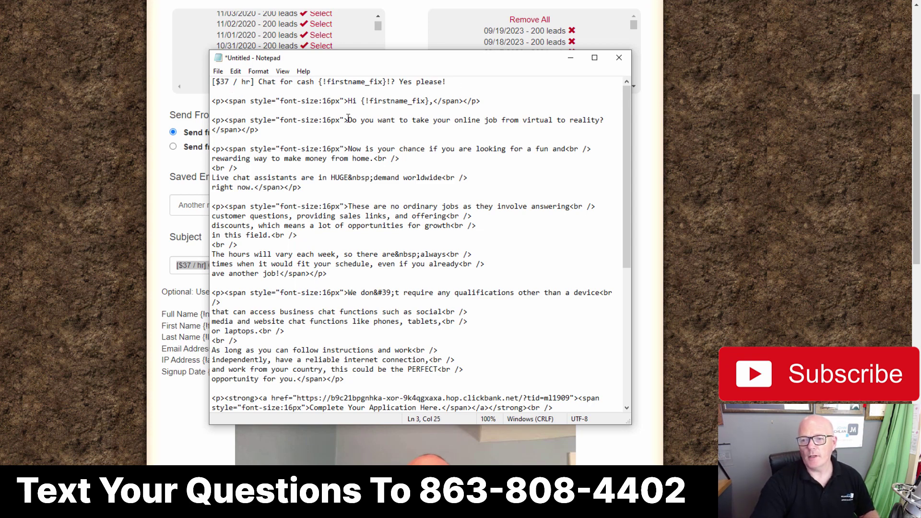
pyautogui.hotkey('ctrl', 'a')
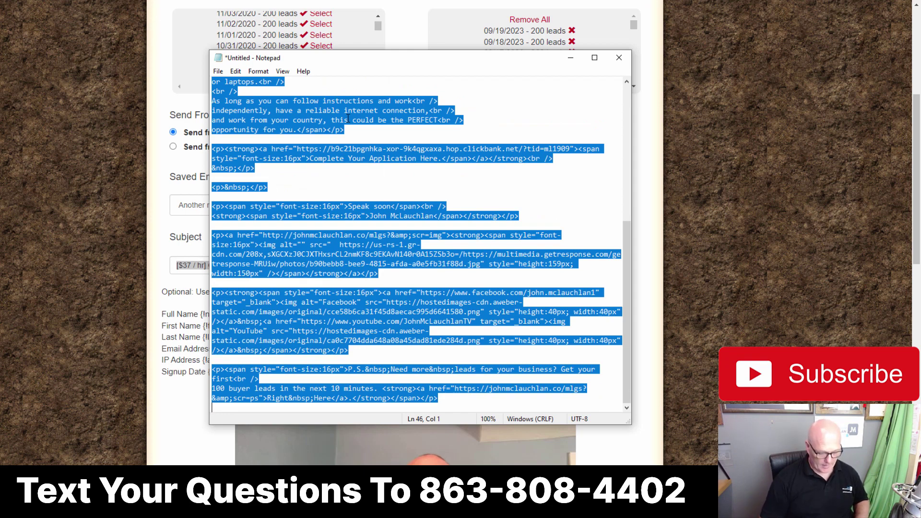
pyautogui.moveTo(566, 61); pyautogui.dragTo(920, 96)
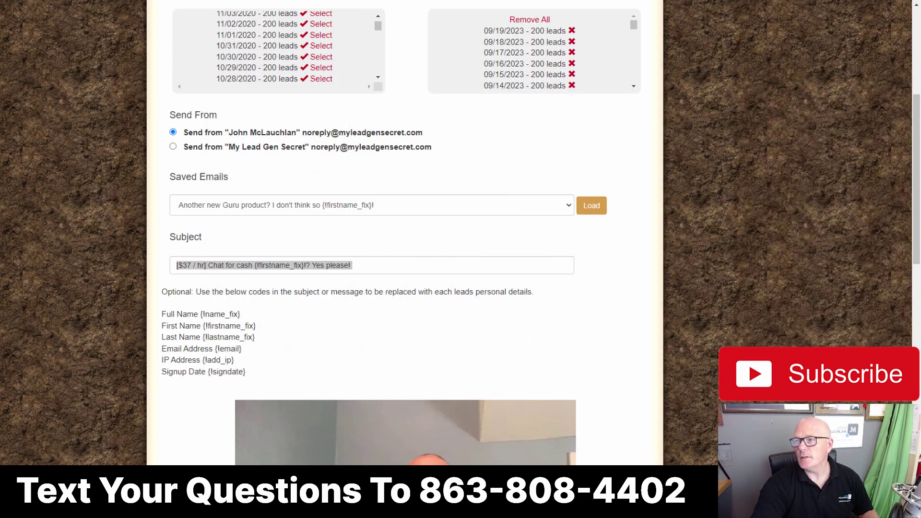
# Step: Log back in with the saved login and select all lead dates (118700 leads) in Mailing System
pyautogui.hotkey('ctrl', 'Tab')
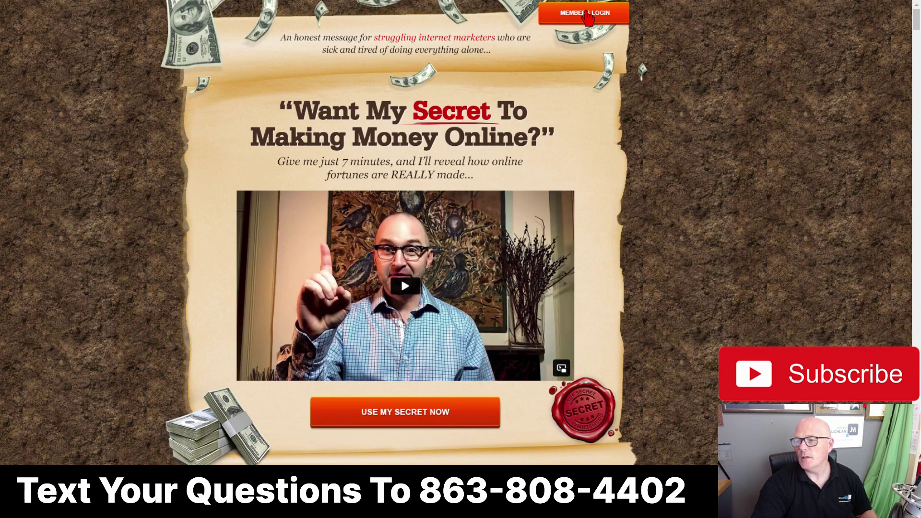
pyautogui.click(583, 13)
pyautogui.click(353, 230)
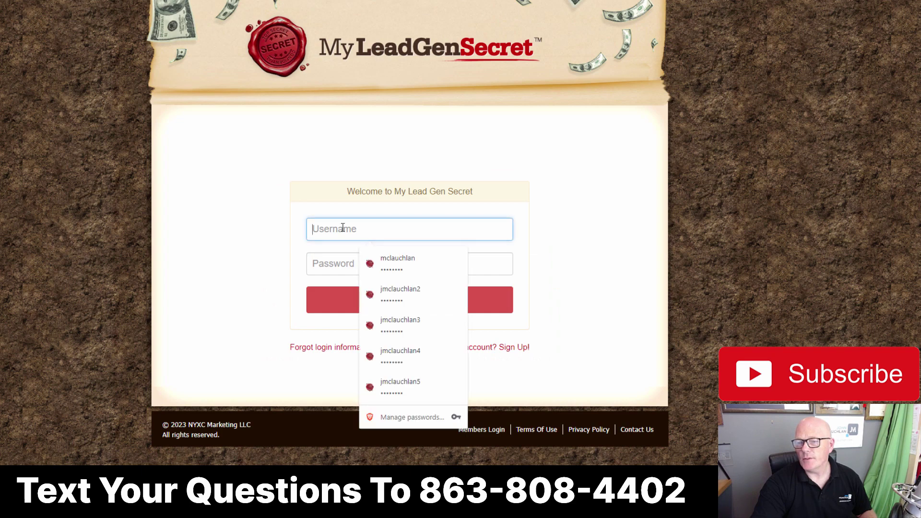
pyautogui.click(404, 288)
pyautogui.click(403, 291)
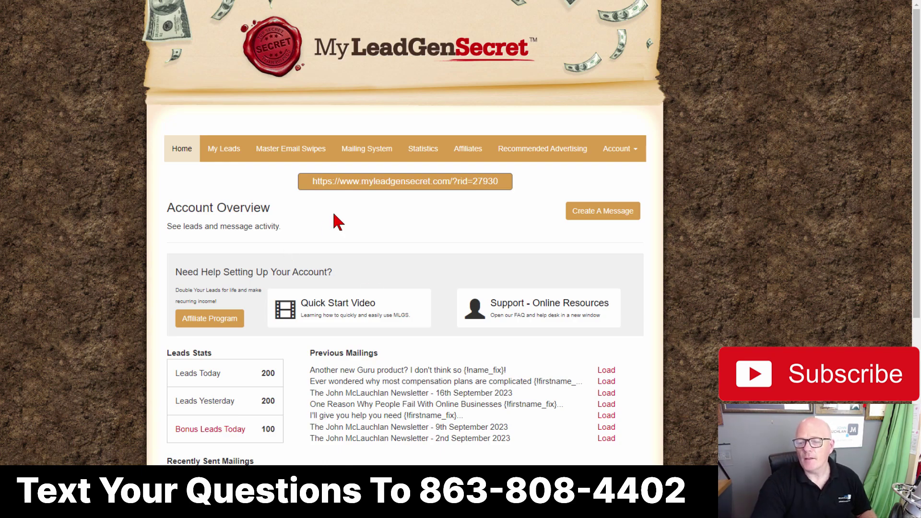
pyautogui.click(355, 153)
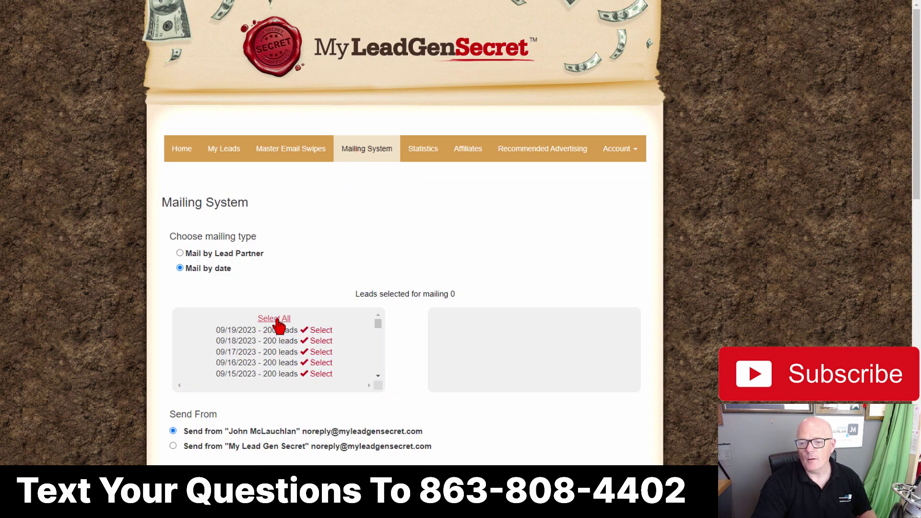
pyautogui.click(275, 321)
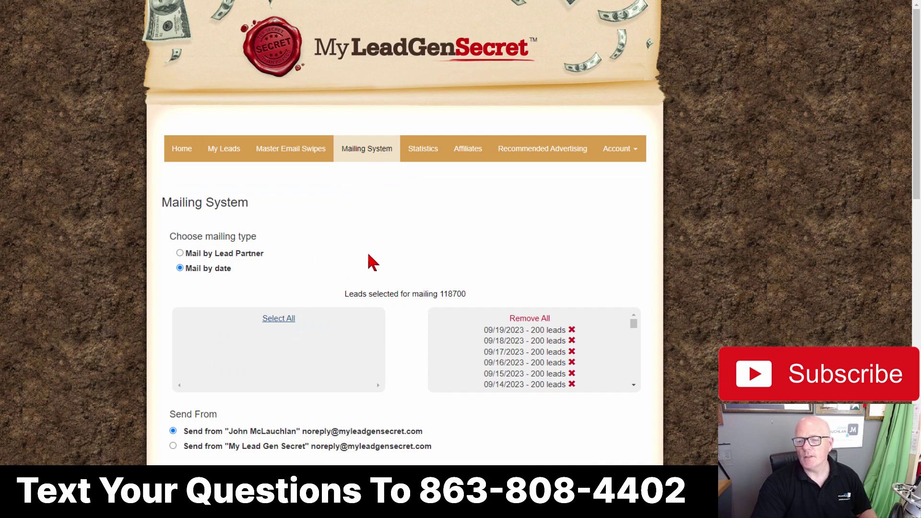
pyautogui.scroll(-7, 385, 246)
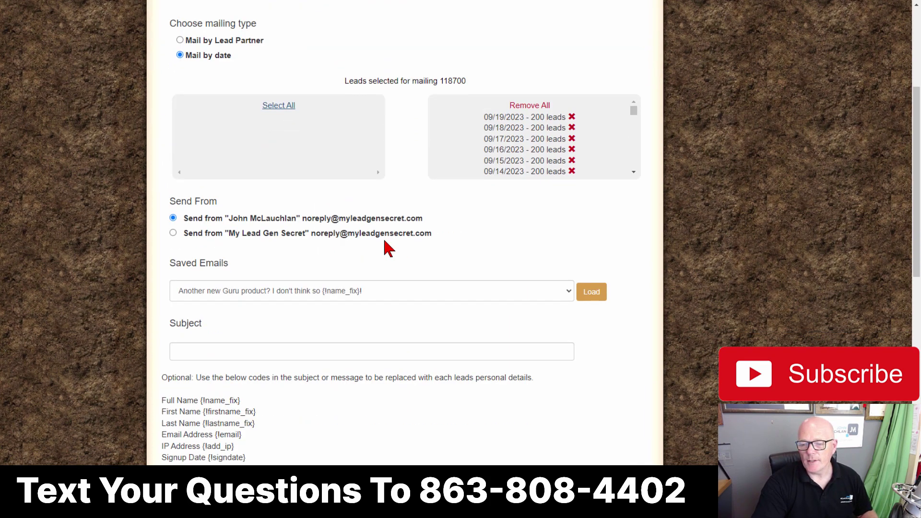
# Step: Paste the copied text into the subject and delete the stray HTML after 'Yes please!'
pyautogui.rightClick(177, 246)
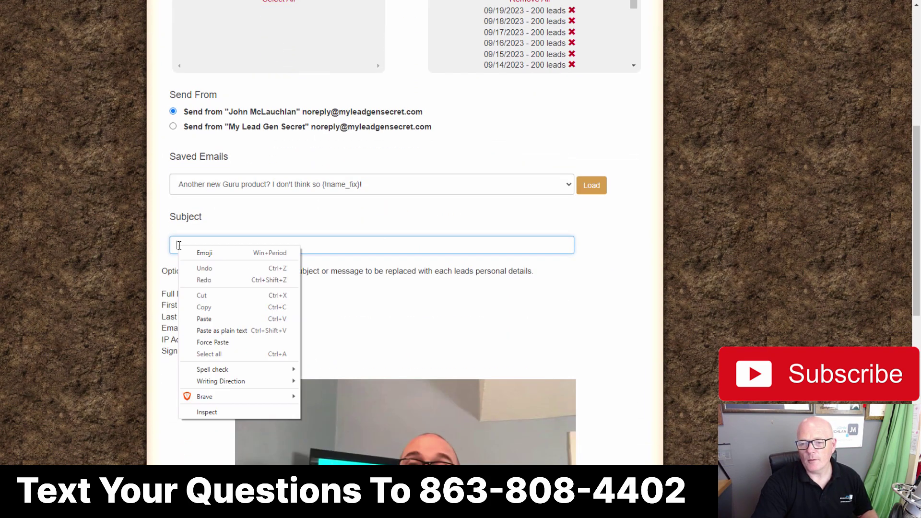
pyautogui.click(204, 319)
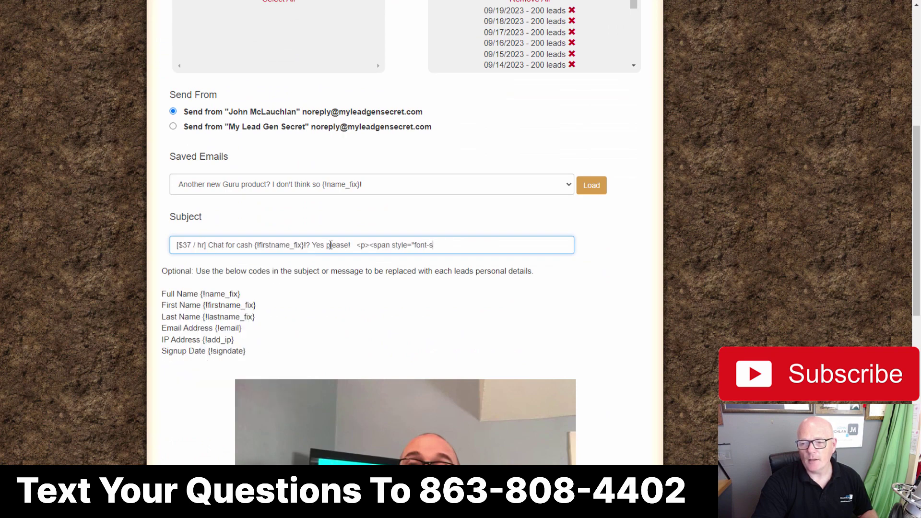
pyautogui.moveTo(352, 245); pyautogui.dragTo(465, 246)
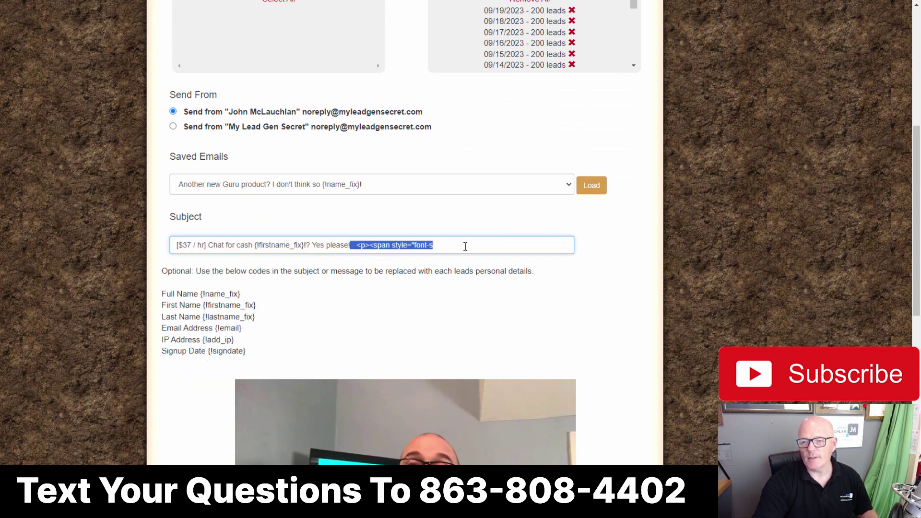
pyautogui.press('BackSpace')
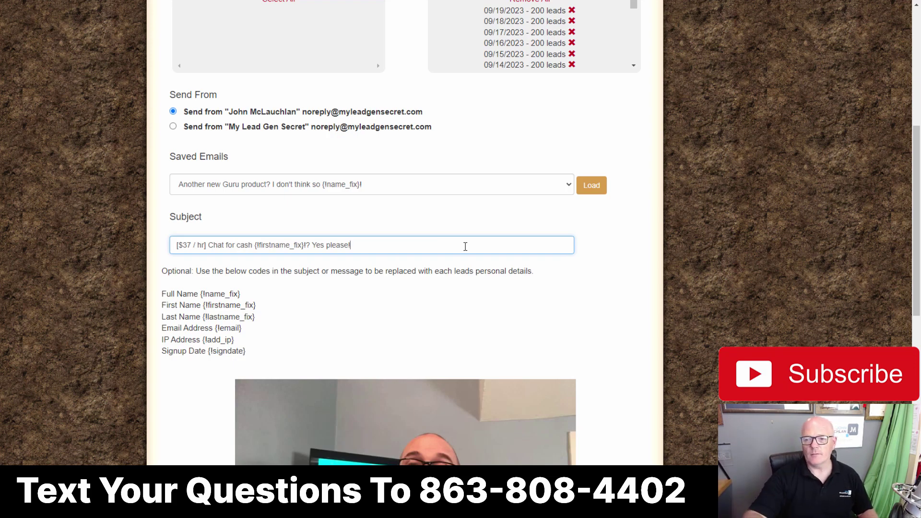
# Step: Replace the message body's HTML source with the copied chat-jobs email HTML
pyautogui.scroll(-1, 250, 287)
pyautogui.scroll(-7, 249, 280)
pyautogui.scroll(-3, 248, 283)
pyautogui.click(305, 234)
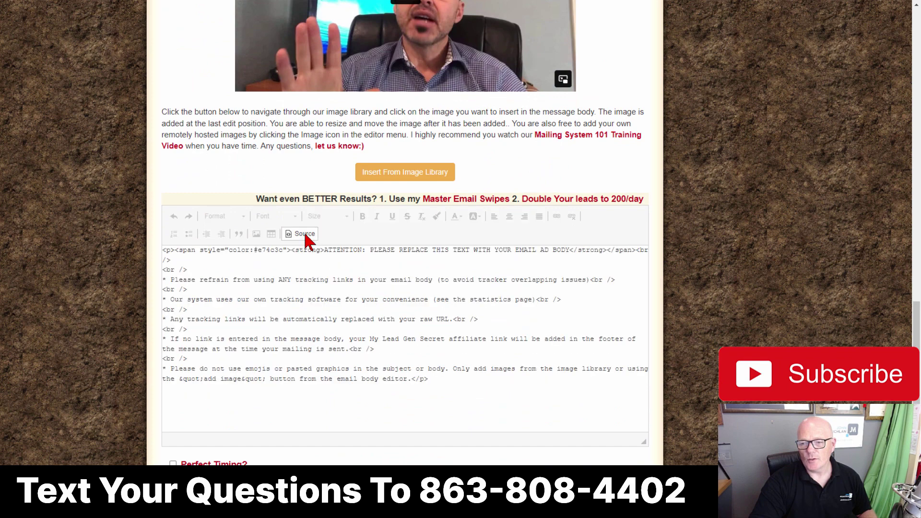
pyautogui.click(277, 273)
pyautogui.hotkey('ctrl', 'a')
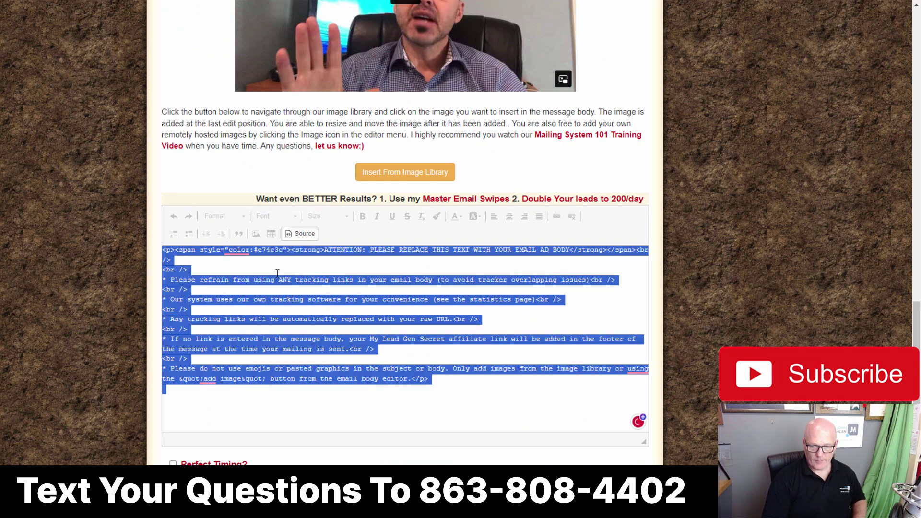
pyautogui.hotkey('ctrl', 'v')
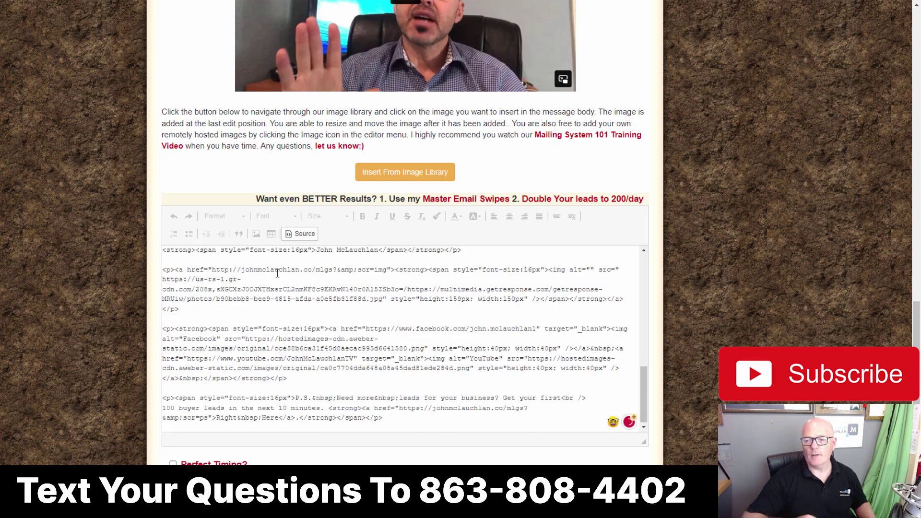
# Step: Delete the repeated subject line so the body opens at 'Hi {!firstname_fix},'
pyautogui.click(296, 235)
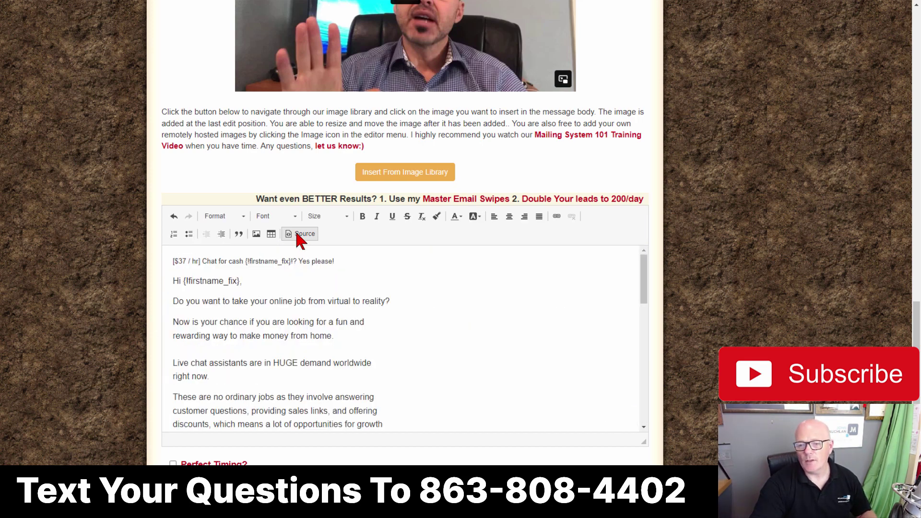
pyautogui.moveTo(336, 261); pyautogui.dragTo(168, 259)
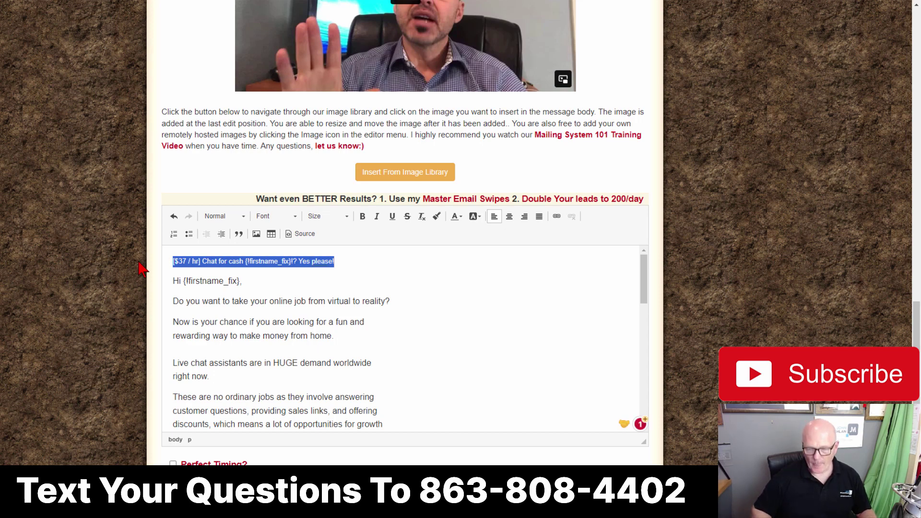
pyautogui.press('BackSpace')
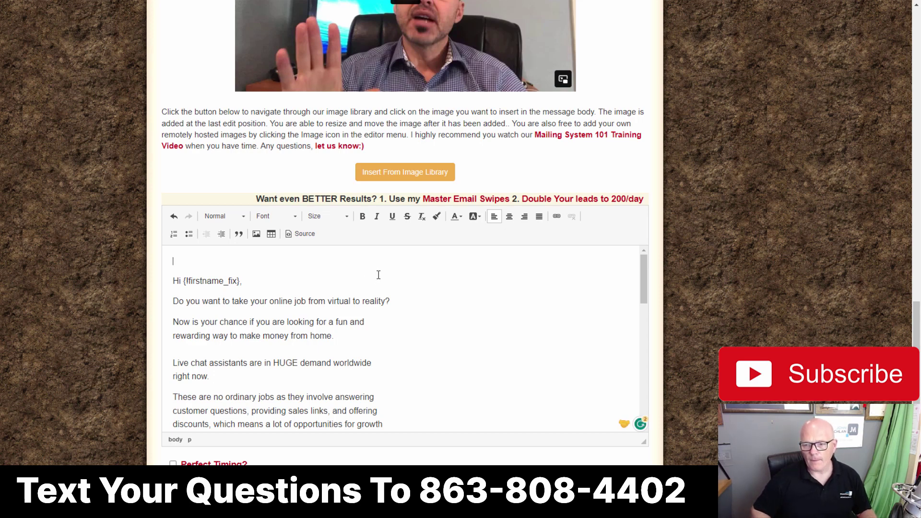
pyautogui.press('Delete')
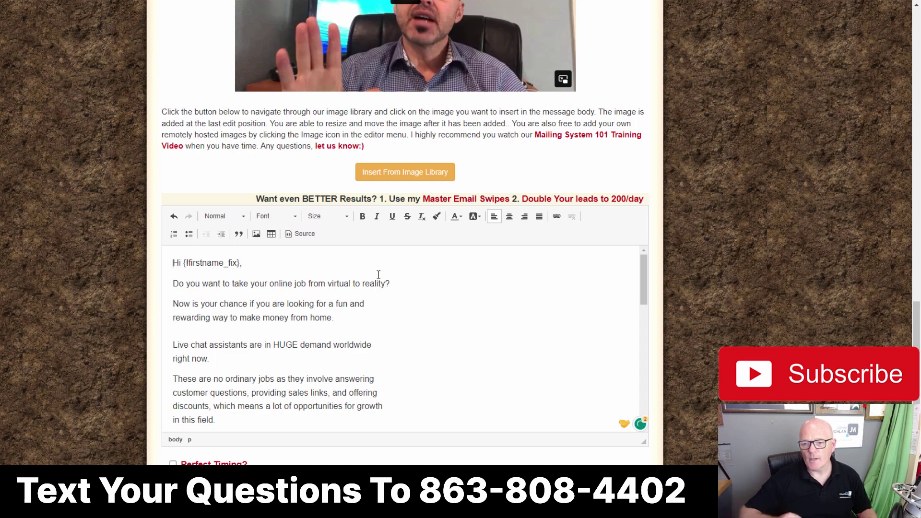
pyautogui.scroll(-3, 377, 310)
pyautogui.scroll(-6, 240, 334)
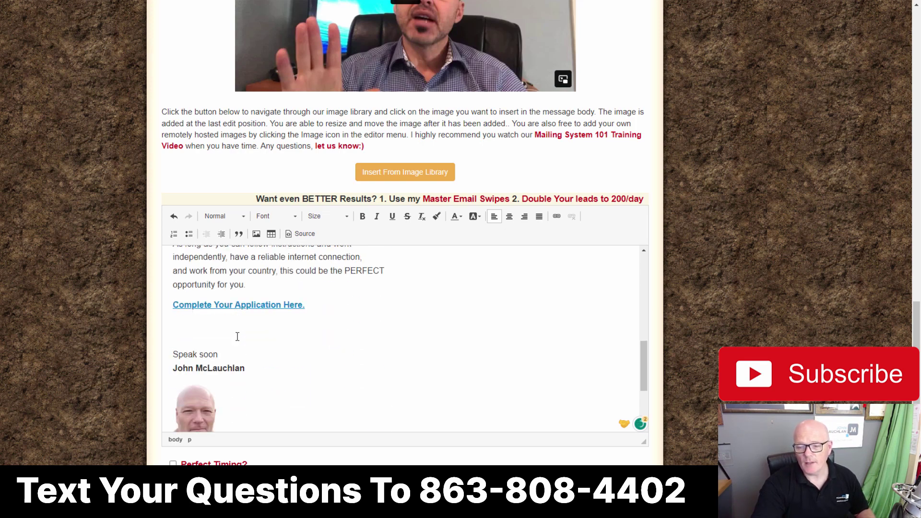
pyautogui.scroll(7, 237, 336)
pyautogui.scroll(-5, 237, 337)
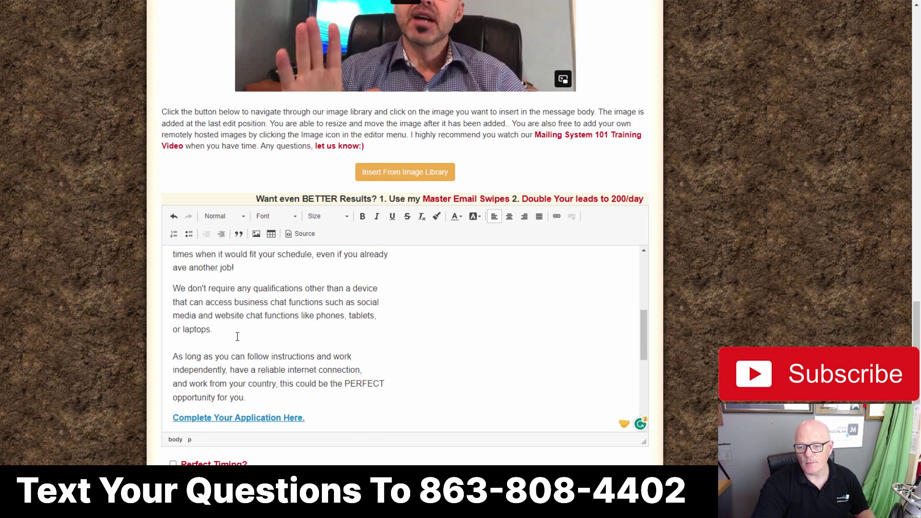
pyautogui.scroll(8, 237, 337)
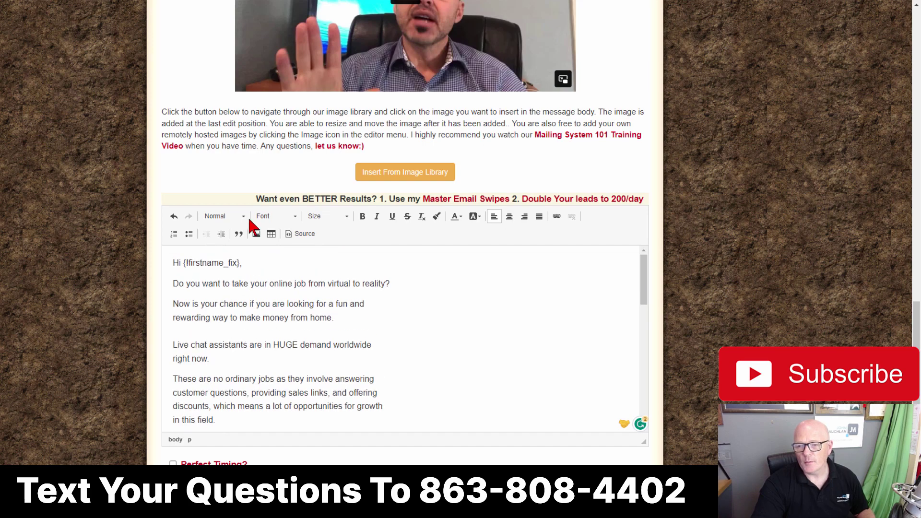
pyautogui.scroll(10, 273, 330)
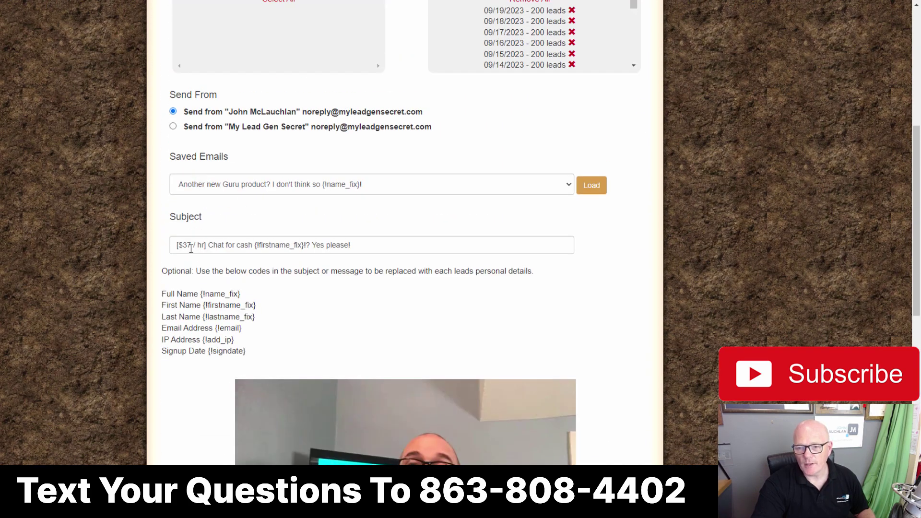
# Step: Change the '!?' after {!firstname_fix} in the subject to a single '?'
pyautogui.click(308, 246)
pyautogui.press('Delete')
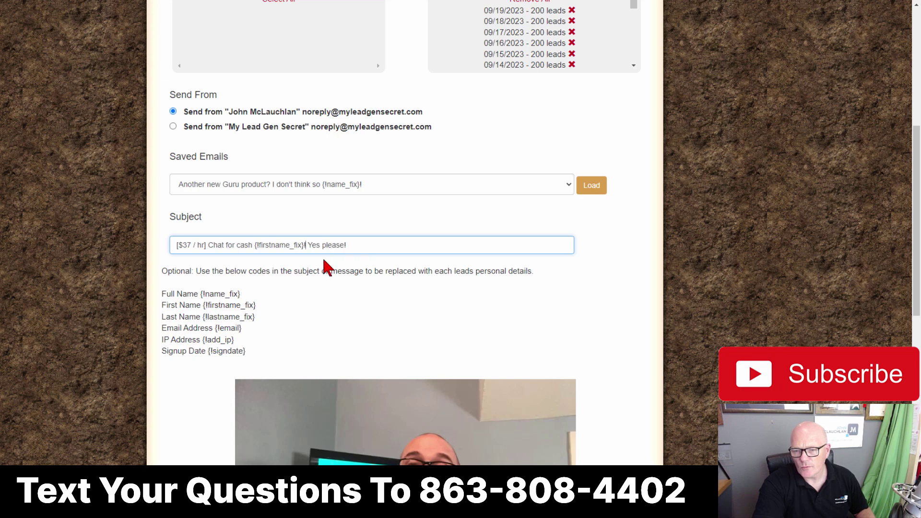
pyautogui.press('BackSpace')
pyautogui.write('?')
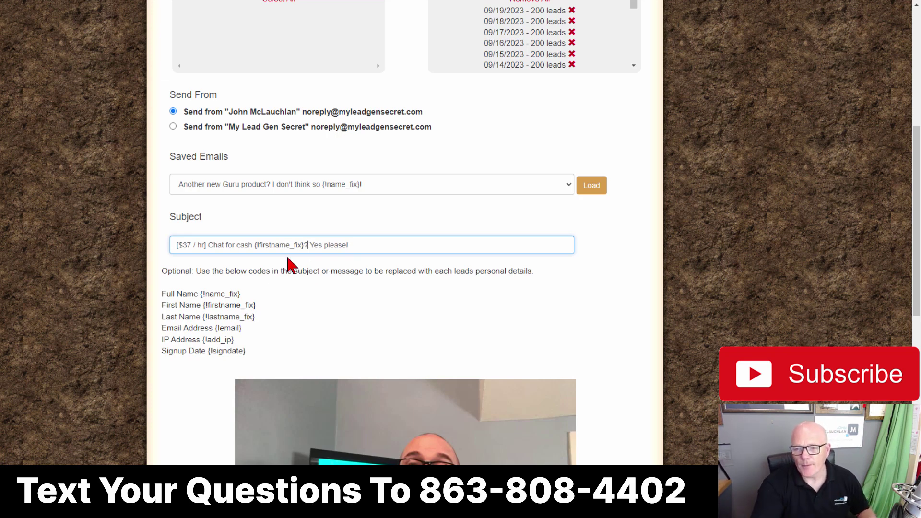
pyautogui.scroll(-12, 514, 230)
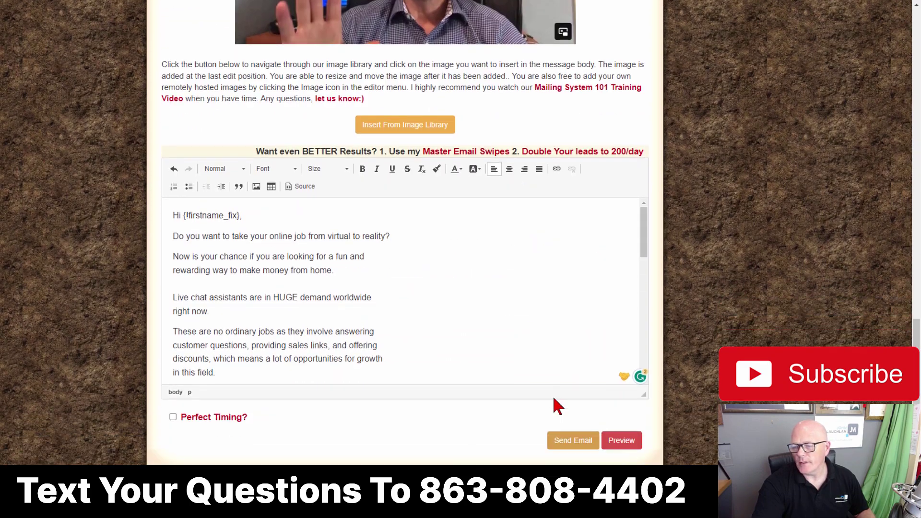
# Step: Preview the chat-for-cash email, close the preview, and return to the top of the page
pyautogui.click(619, 439)
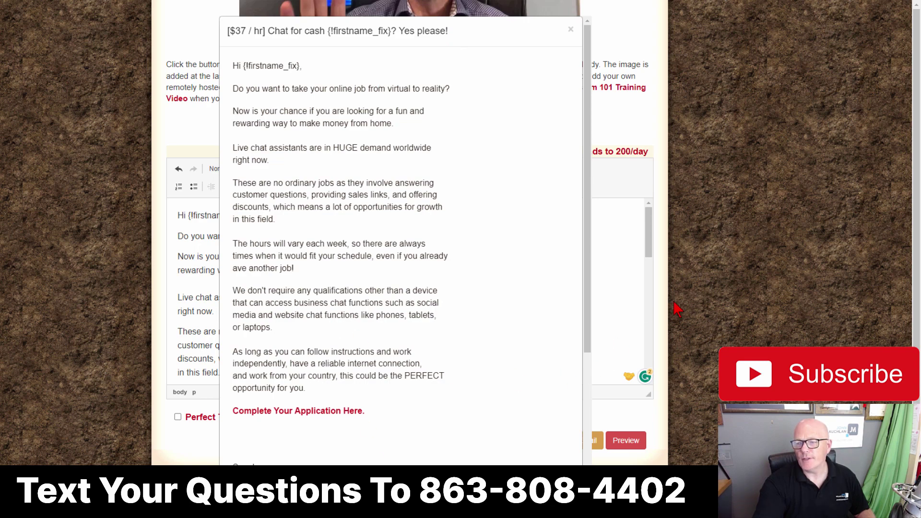
pyautogui.click(625, 317)
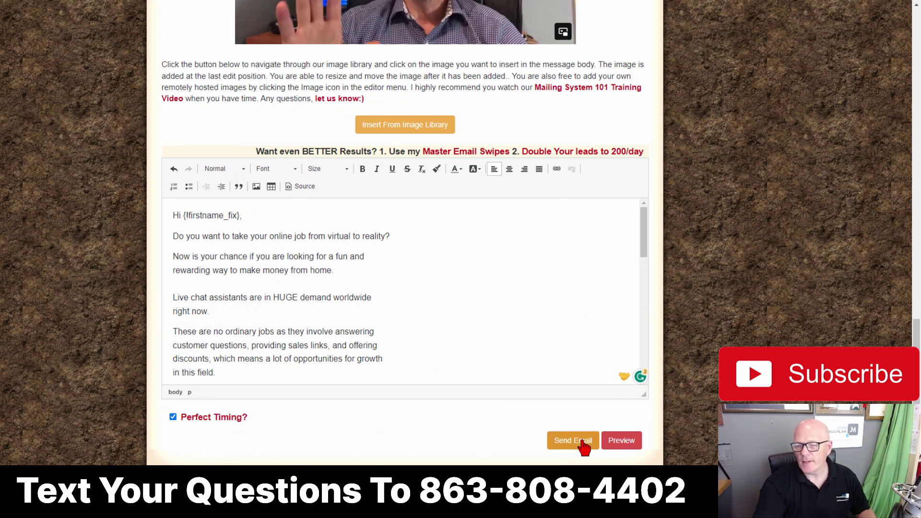
pyautogui.scroll(13, 619, 284)
pyautogui.scroll(5, 615, 288)
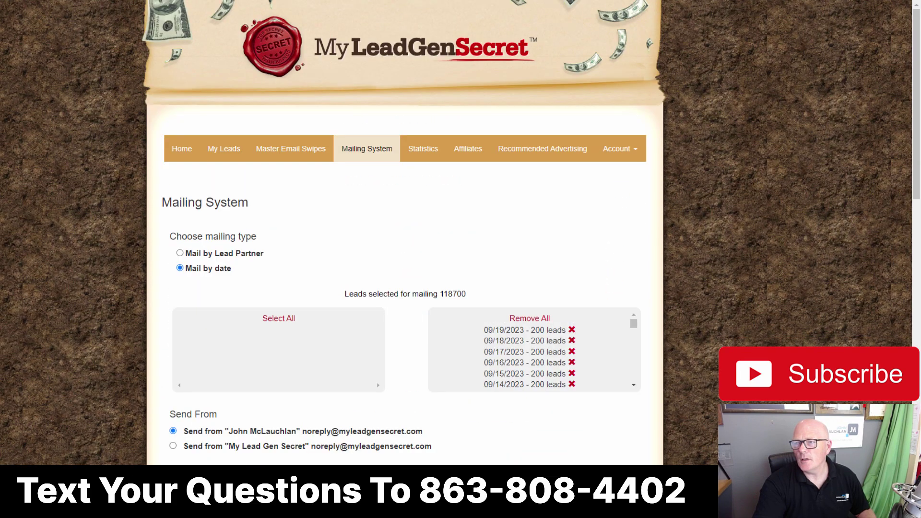
# Step: Duplicate the mailing page tab and log out of MyLeadGenSecret
pyautogui.rightClick(752, 0)
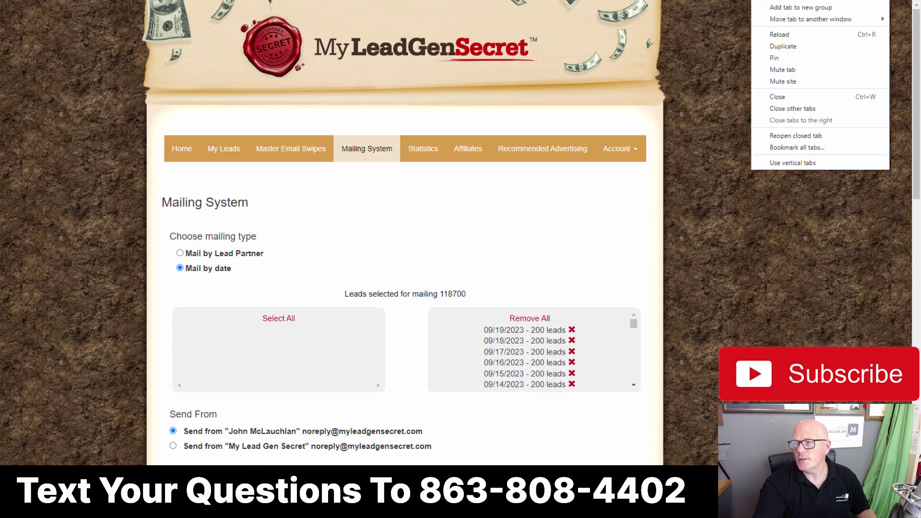
pyautogui.click(779, 48)
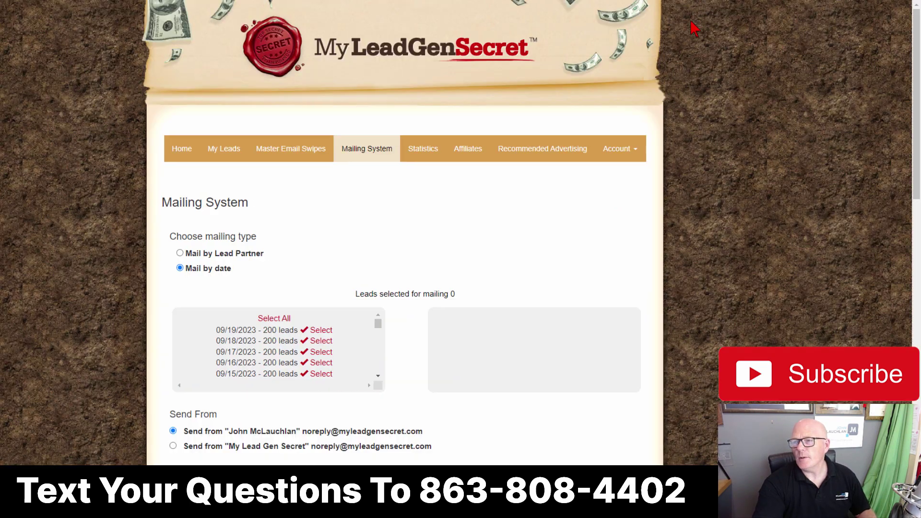
pyautogui.click(603, 152)
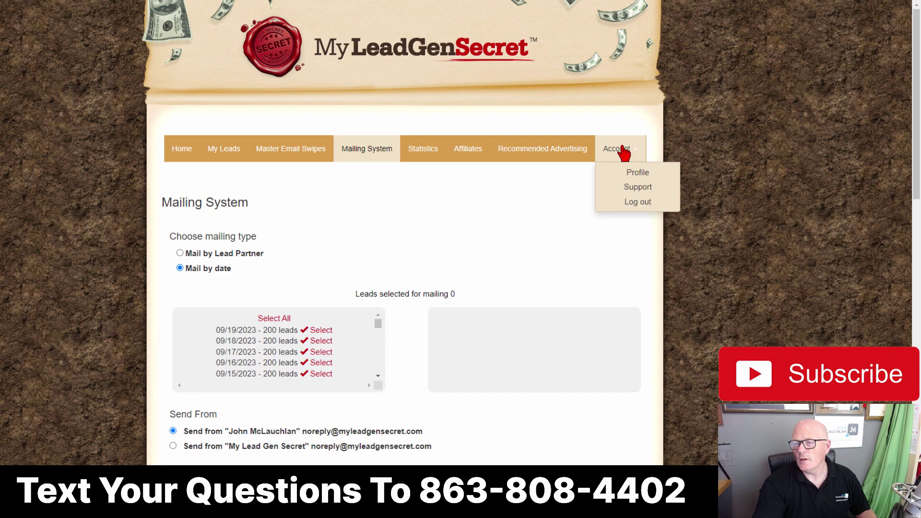
pyautogui.click(637, 203)
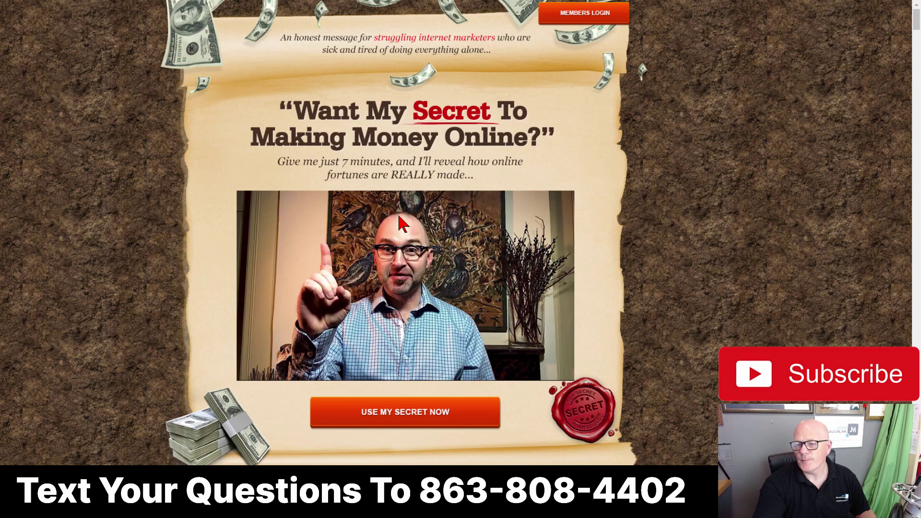
# Step: Log back in with the saved credentials and open the Mailing System page
pyautogui.click(585, 13)
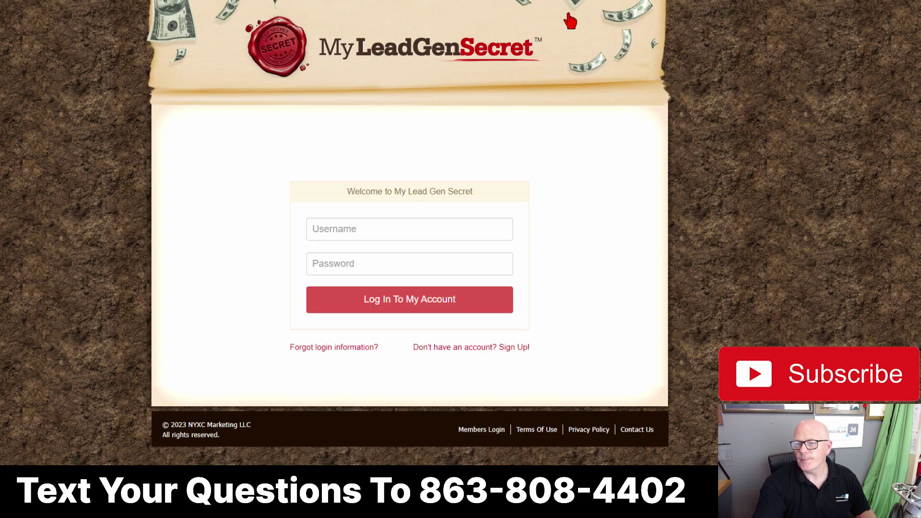
pyautogui.click(321, 226)
pyautogui.click(390, 307)
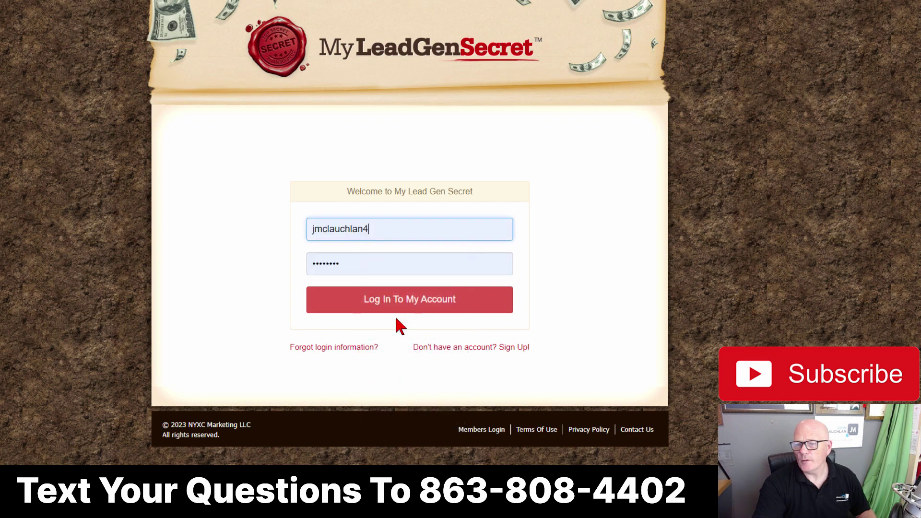
pyautogui.click(402, 311)
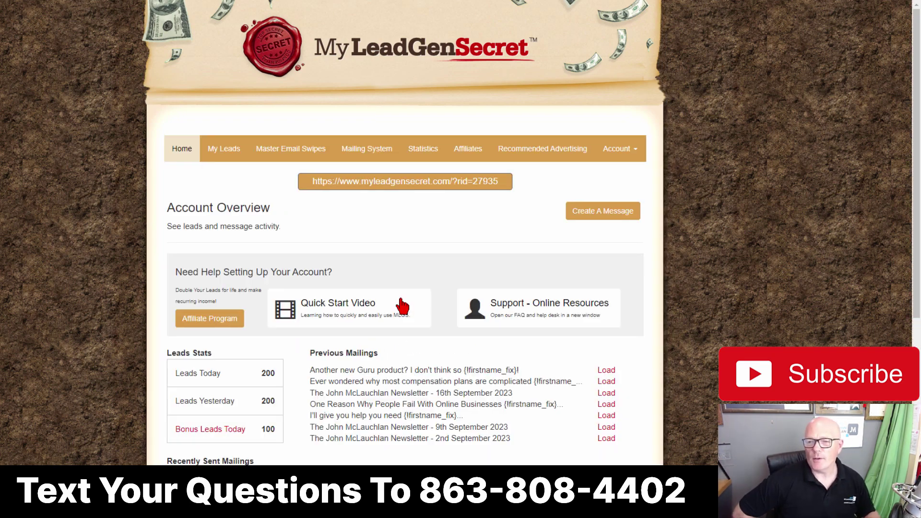
pyautogui.click(360, 154)
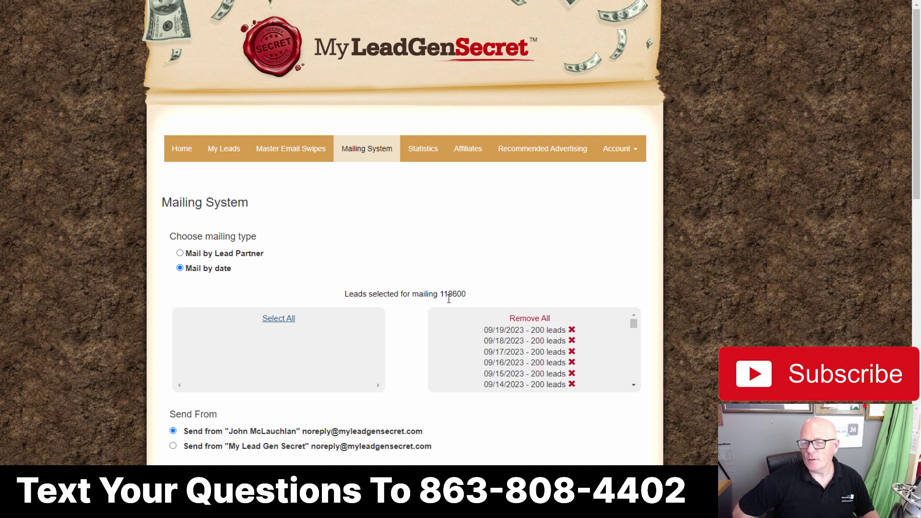
# Step: Paste the copied subject and delete the stray HTML after 'Yes please!'
pyautogui.scroll(-1, 334, 230)
pyautogui.scroll(-3, 339, 240)
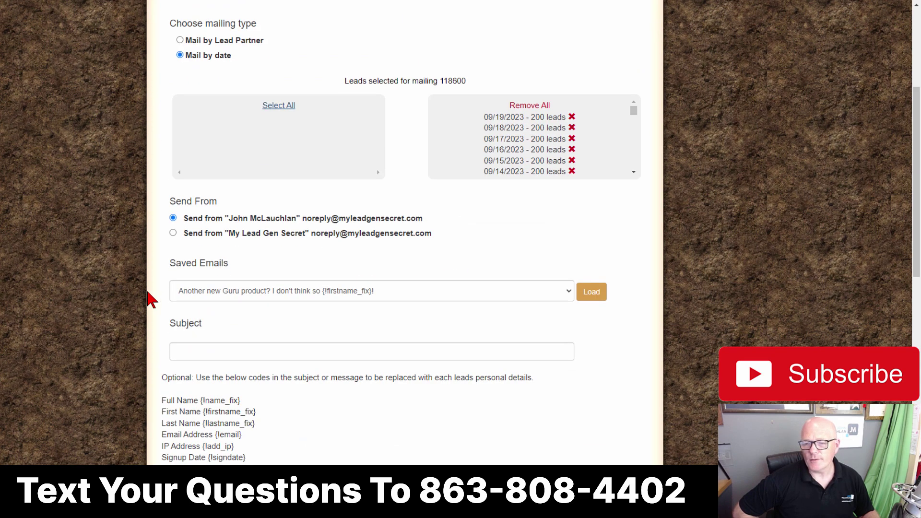
pyautogui.rightClick(189, 351)
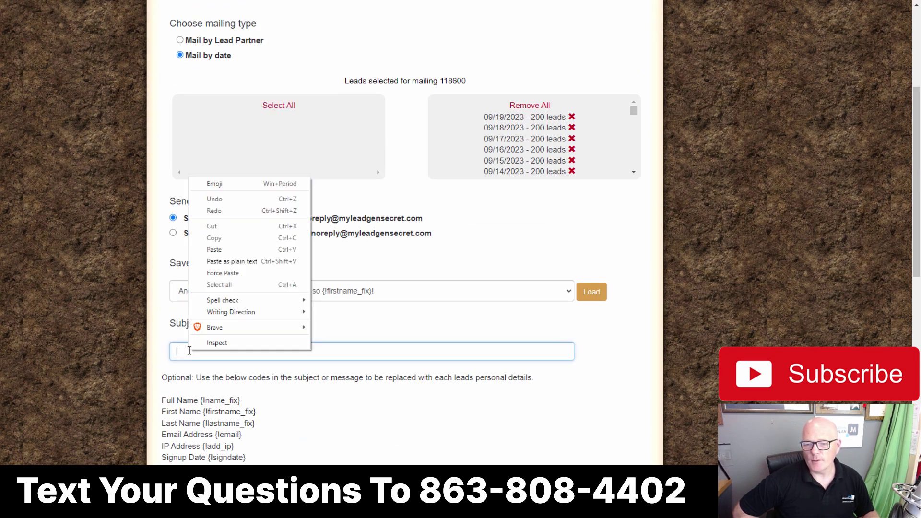
pyautogui.click(214, 250)
pyautogui.moveTo(351, 349); pyautogui.dragTo(461, 349)
pyautogui.press('BackSpace')
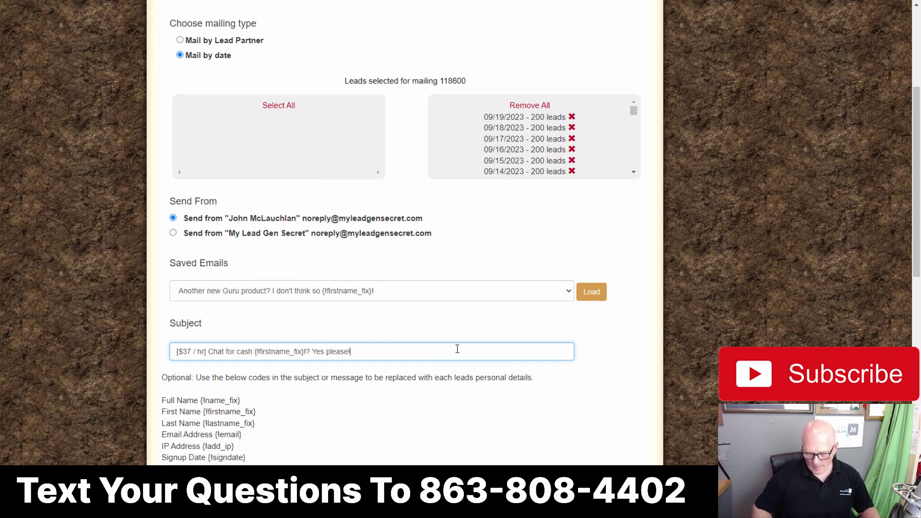
pyautogui.rightClick(306, 351)
pyautogui.click(316, 354)
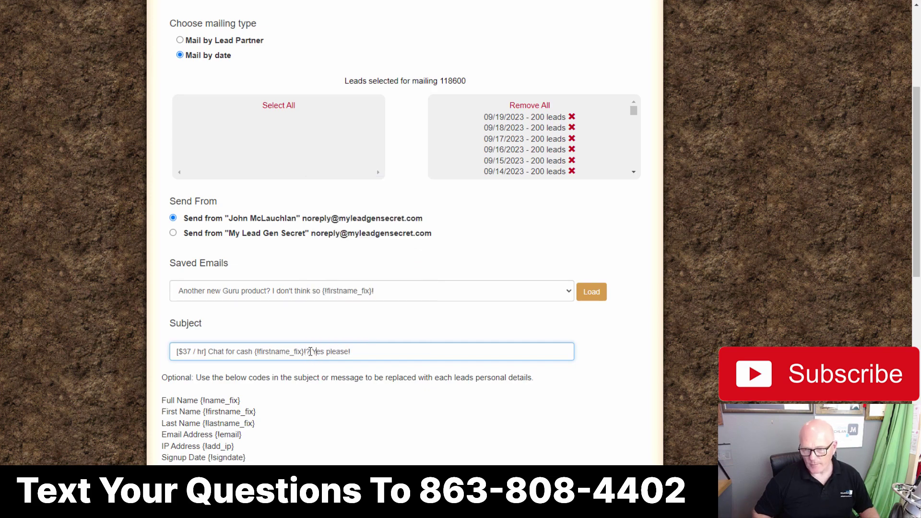
# Step: Replace the body source with the chat-jobs HTML and remove the repeated subject line atop it
pyautogui.scroll(-8, 339, 374)
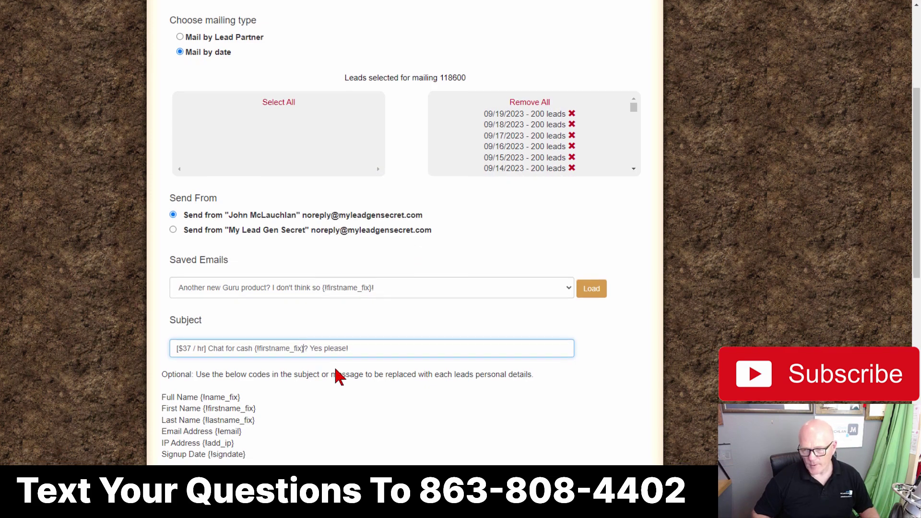
pyautogui.scroll(-5, 339, 367)
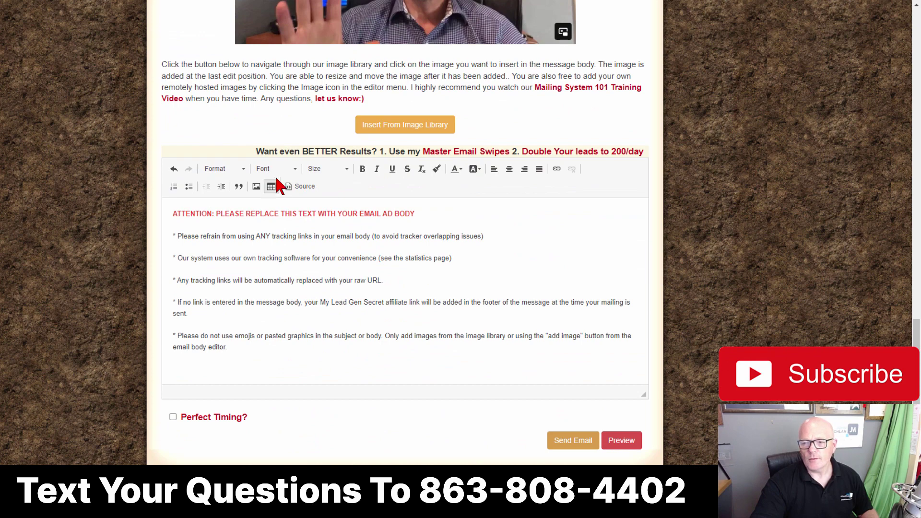
pyautogui.click(301, 186)
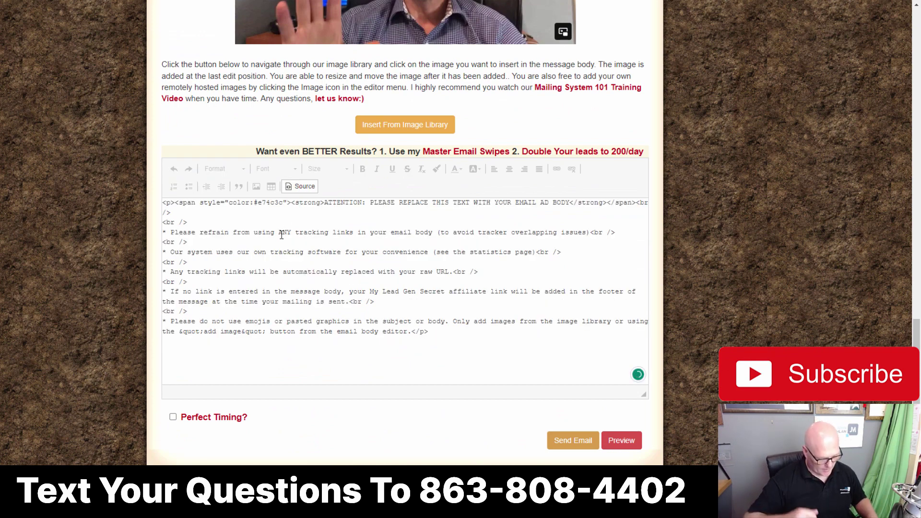
pyautogui.hotkey('ctrl', 'a')
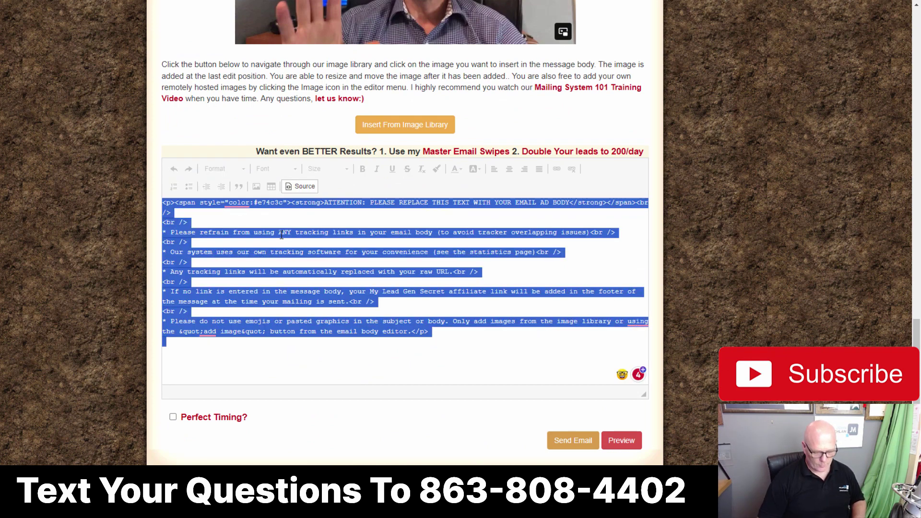
pyautogui.hotkey('ctrl', 'v')
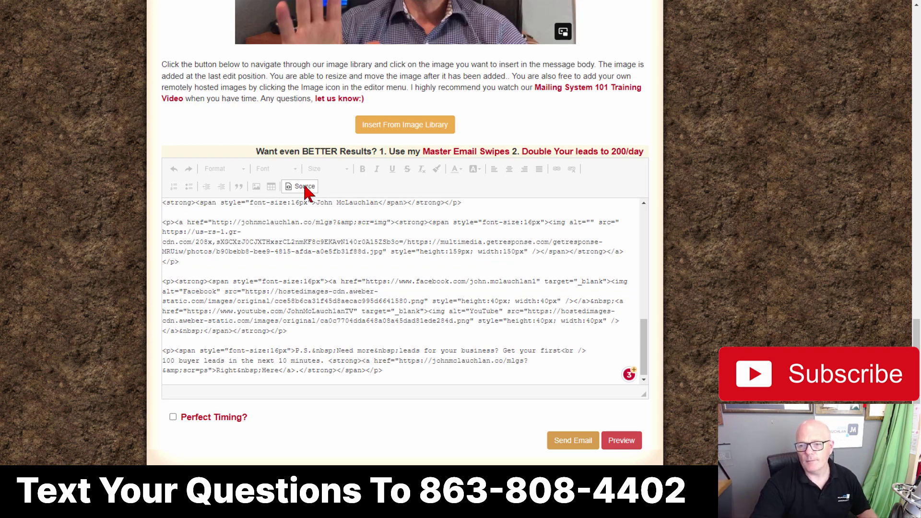
pyautogui.click(305, 187)
pyautogui.click(337, 214)
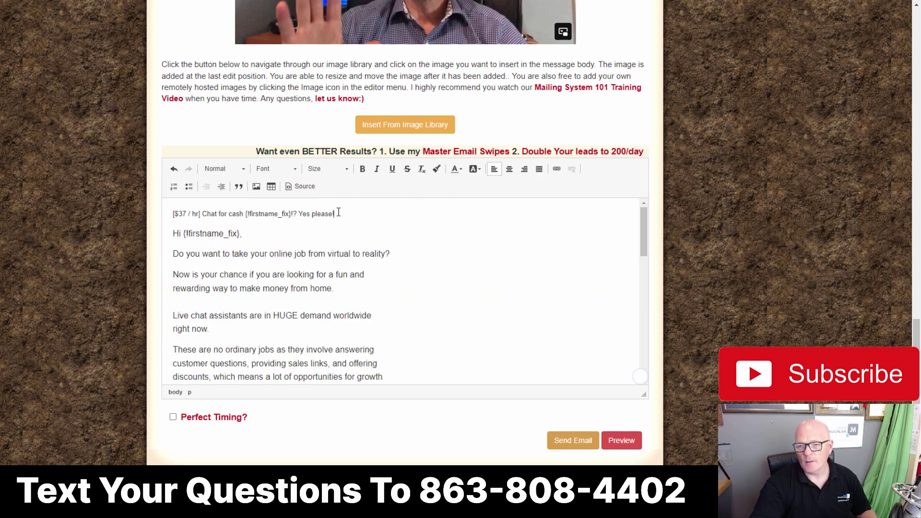
pyautogui.moveTo(338, 212); pyautogui.dragTo(130, 219)
pyautogui.press('BackSpace')
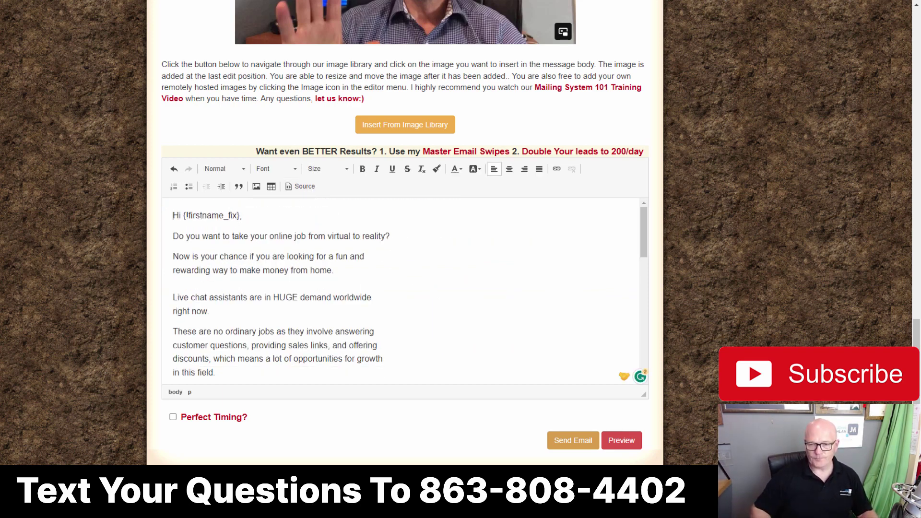
pyautogui.scroll(-2, 355, 321)
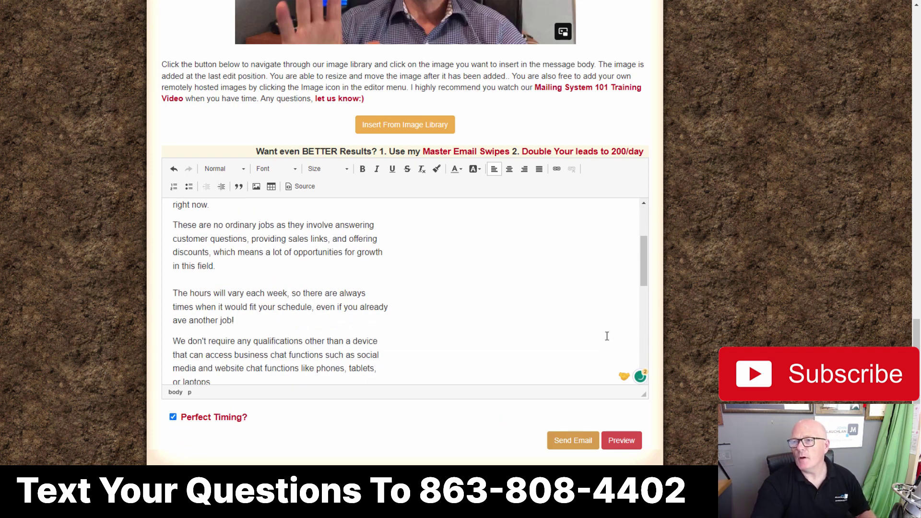
# Step: Switch to ClickBank's Reporting Dashboard showing 55 hops and $31.86 gross earnings
pyautogui.click(533, 0)
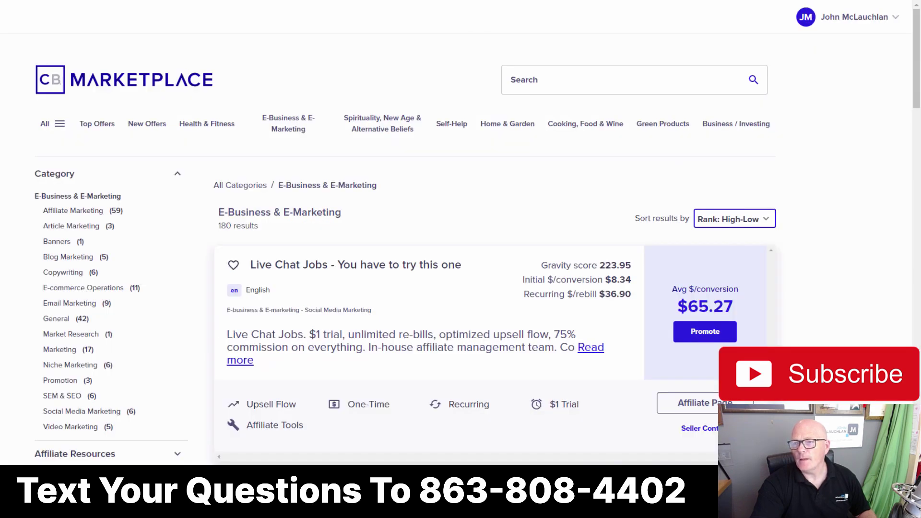
pyautogui.scroll(-1, 460, 250)
pyautogui.click(242, 0)
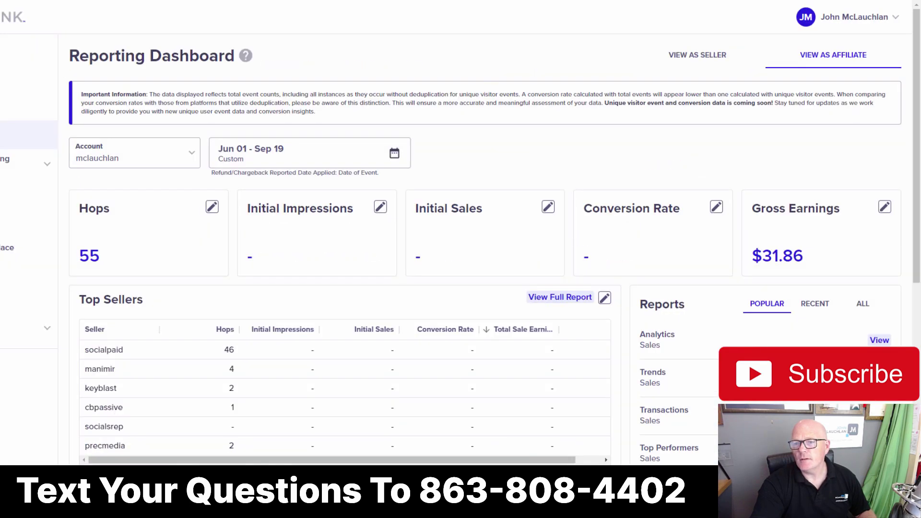